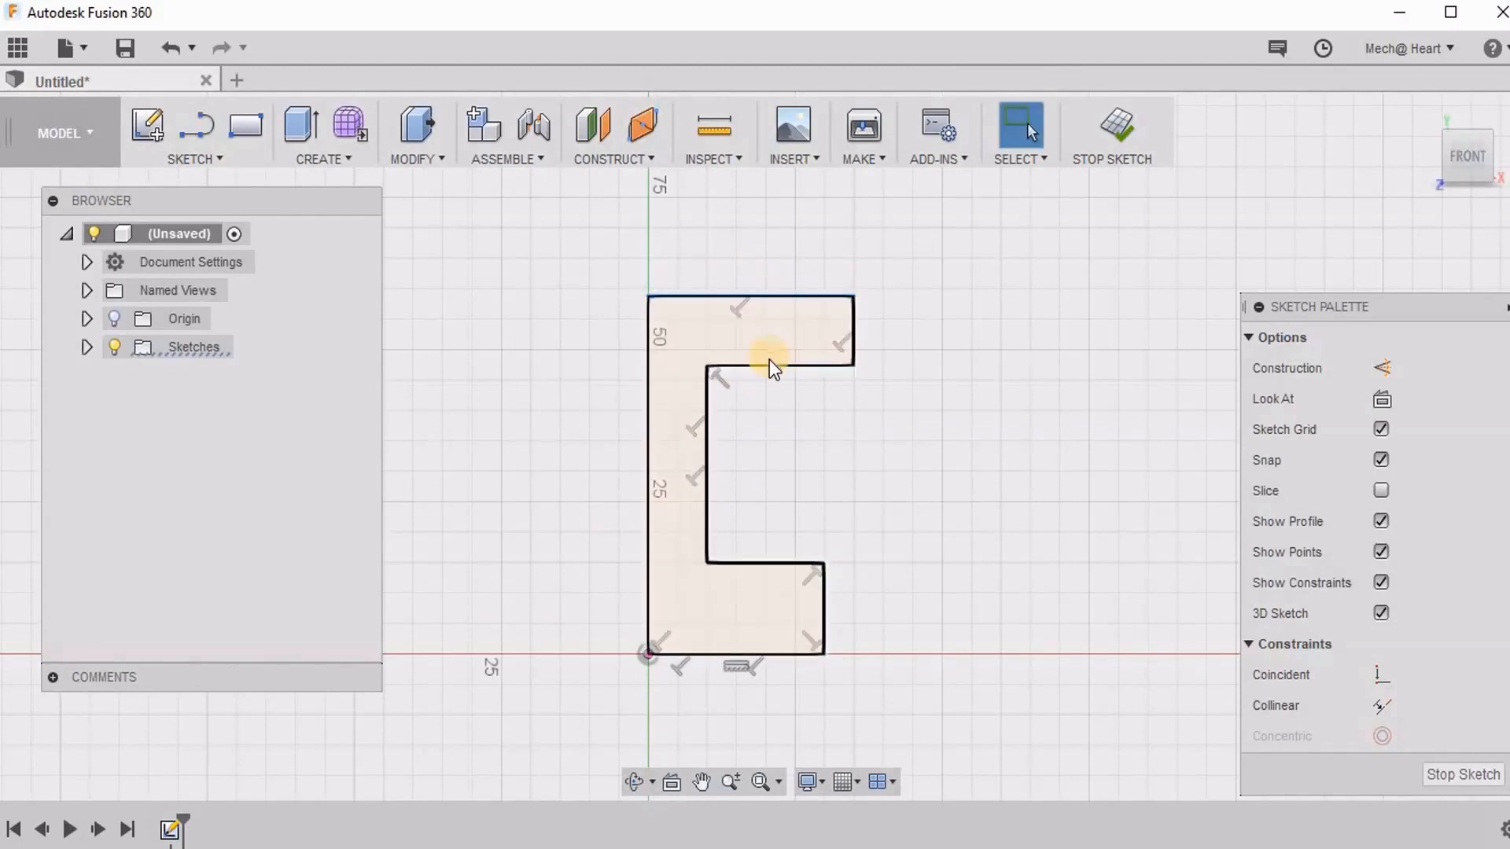
Reshape the half I-beam profile by thinning both flanges and the web and shortening the upper flange.
{"action": "left_click_drag", "start_coordinate": [768, 365], "coordinate": [762, 342]}
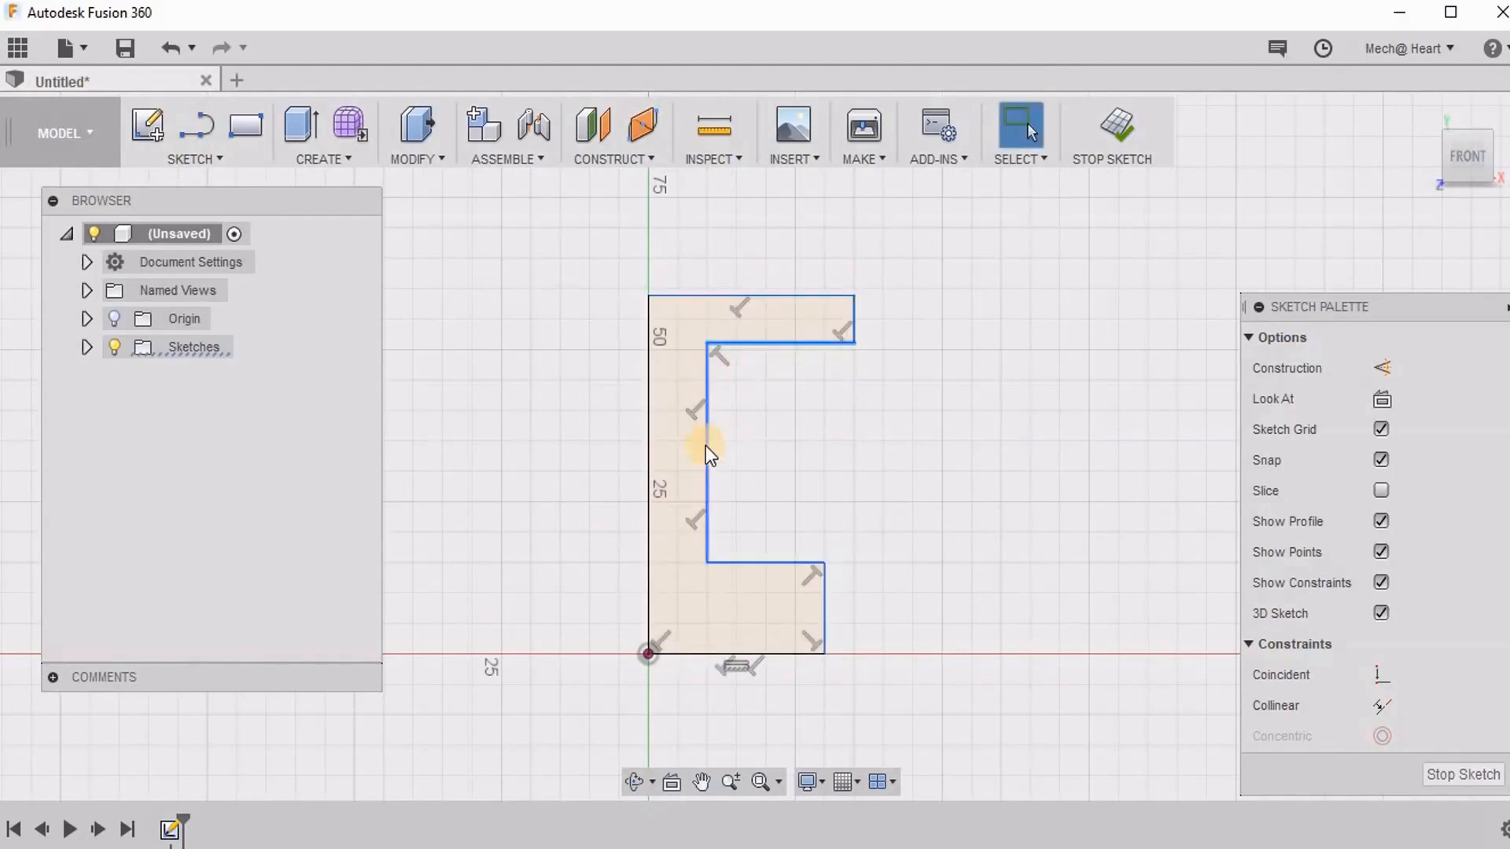
{"action": "left_click_drag", "start_coordinate": [705, 446], "coordinate": [696, 464]}
{"action": "left_click_drag", "start_coordinate": [857, 324], "coordinate": [785, 322]}
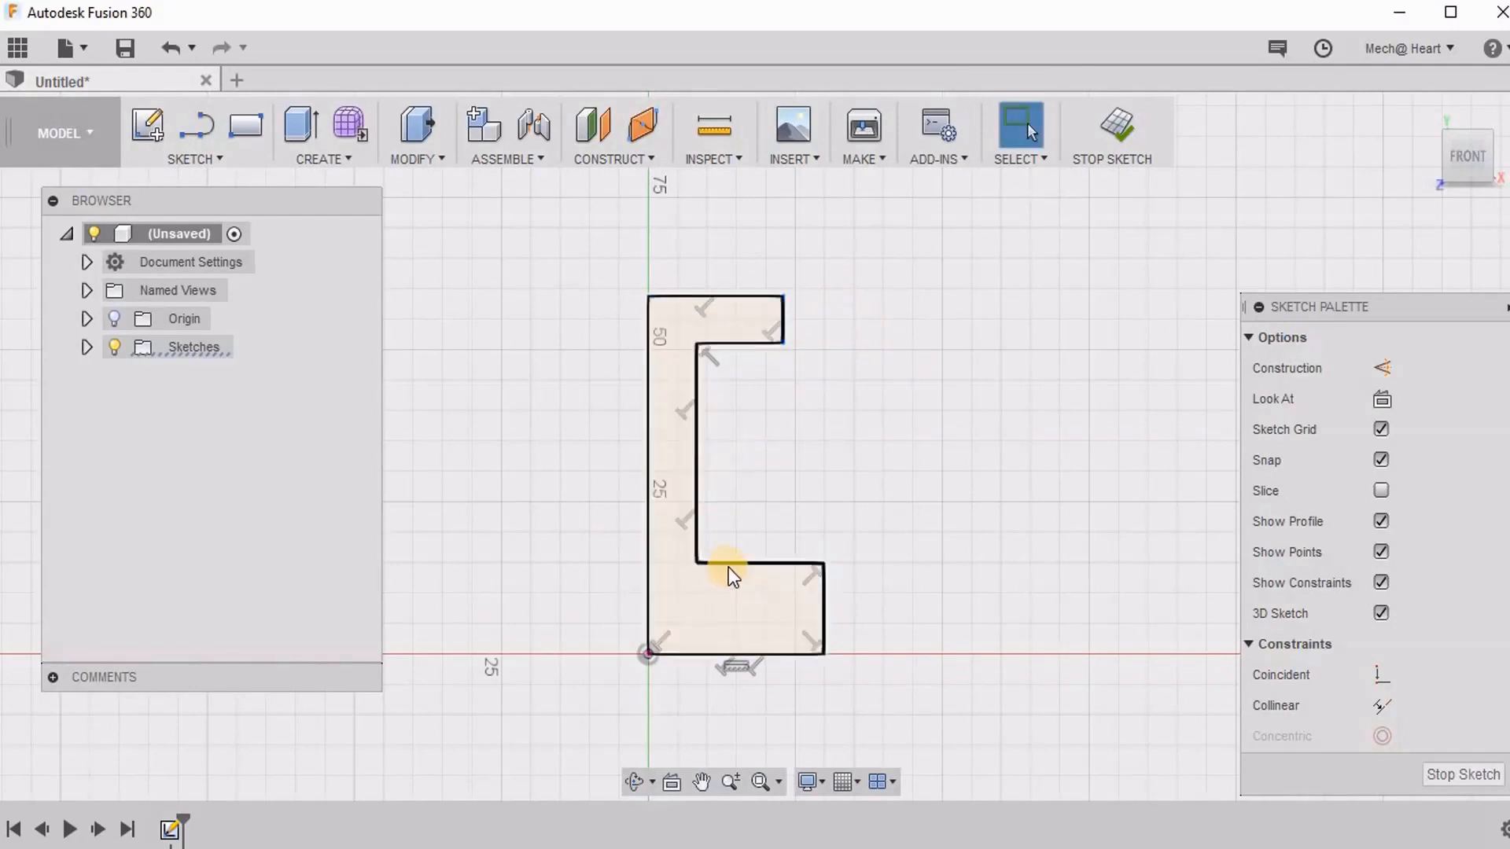
{"action": "left_click_drag", "start_coordinate": [729, 568], "coordinate": [733, 594]}
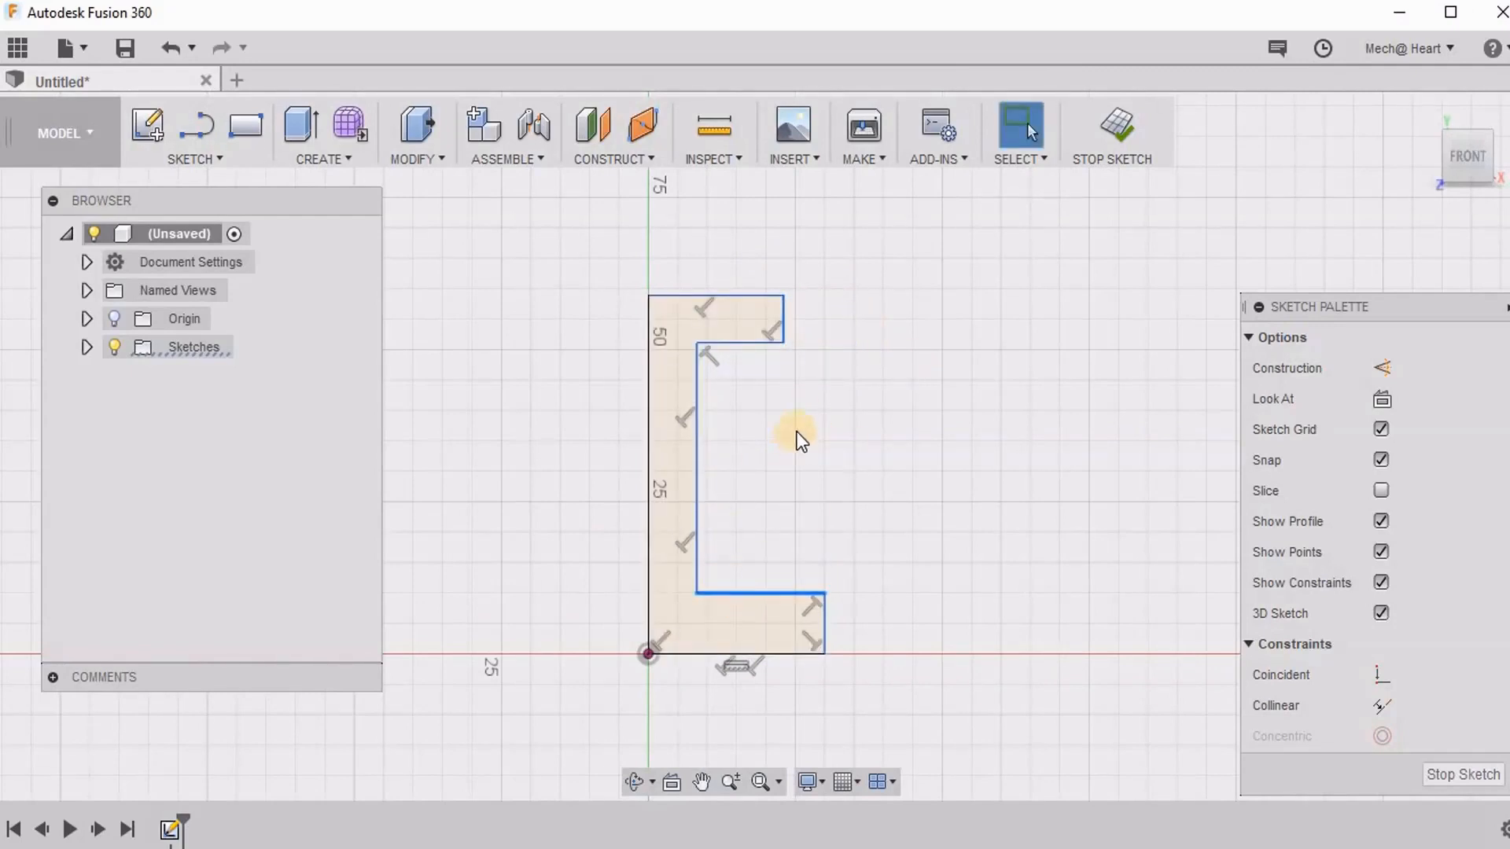
Delete the vertical line that closes the half profile along the green axis.
{"action": "scroll", "coordinate": [755, 479], "scroll_direction": "down", "scroll_amount": 2}
{"action": "scroll", "coordinate": [613, 479], "scroll_direction": "up", "scroll_amount": 2}
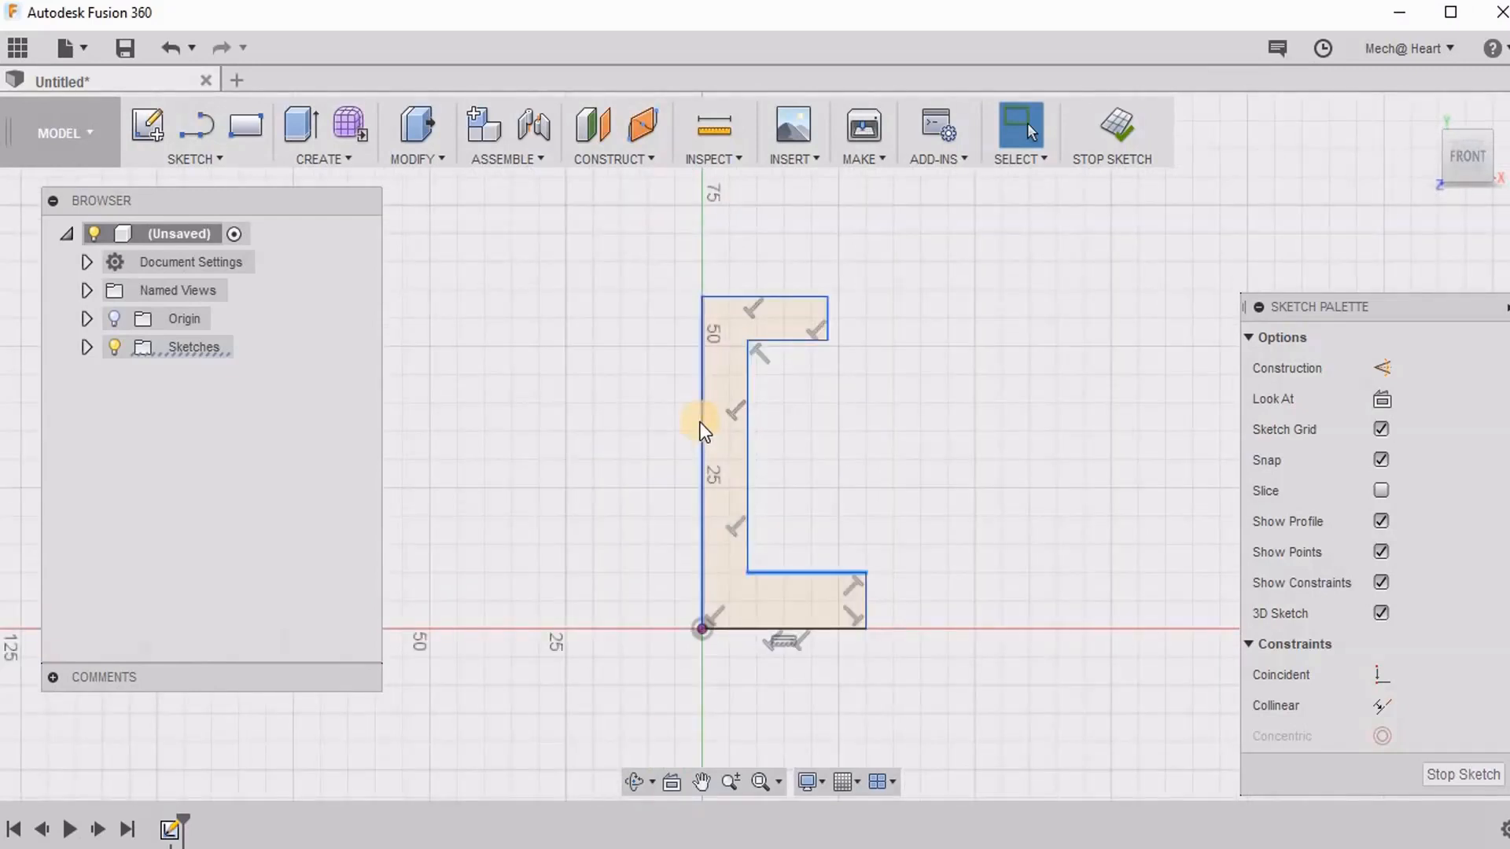
{"action": "left_click", "coordinate": [702, 425]}
{"action": "key", "text": "Delete"}
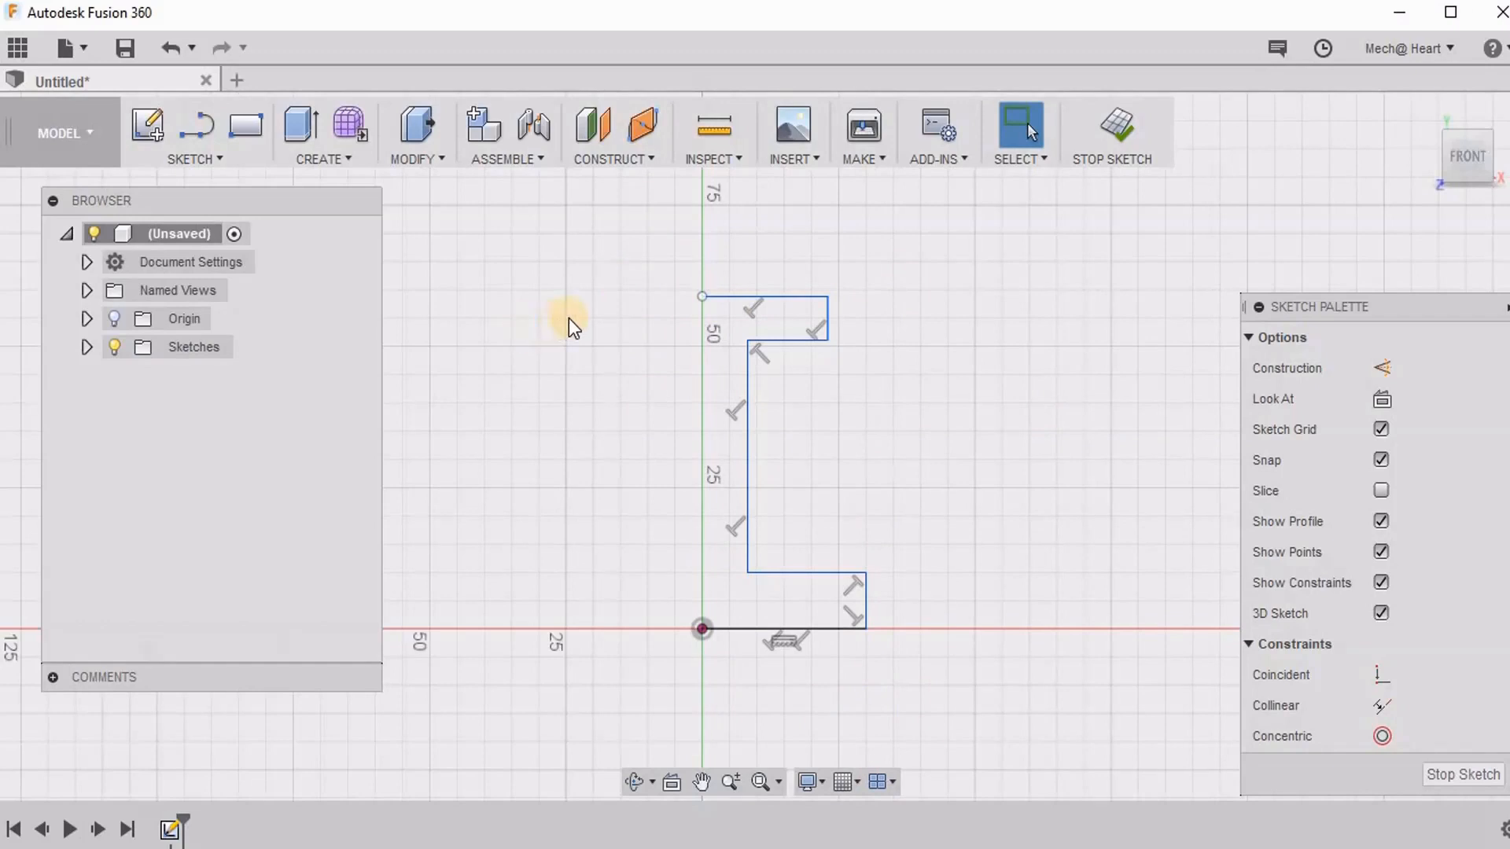
Draw a vertical line about 75 mm long from the origin, extending past the upper flange of the half profile.
{"action": "left_click", "coordinate": [225, 162]}
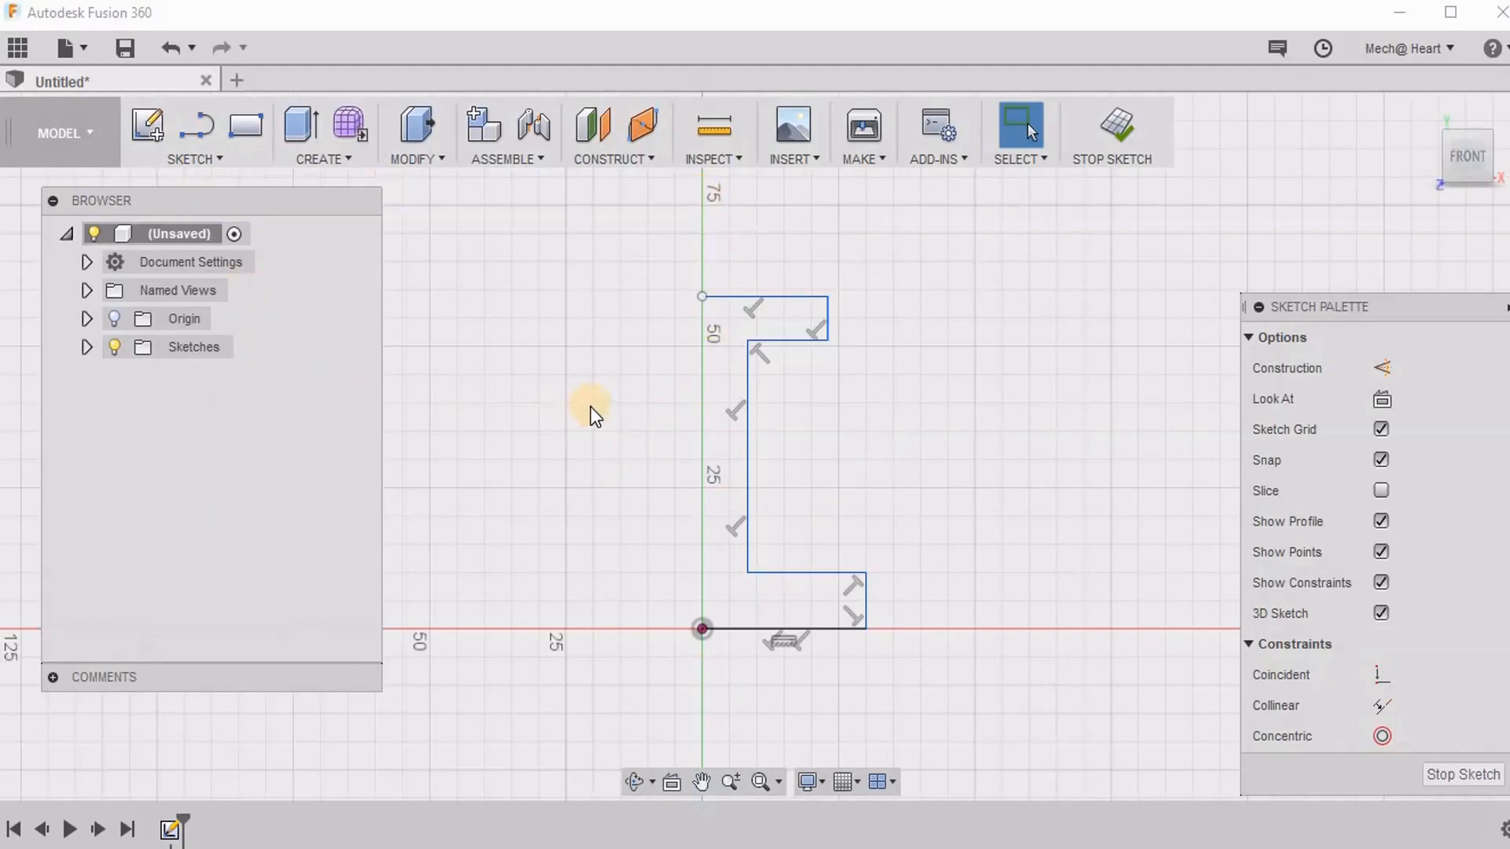
{"action": "left_click", "coordinate": [187, 126]}
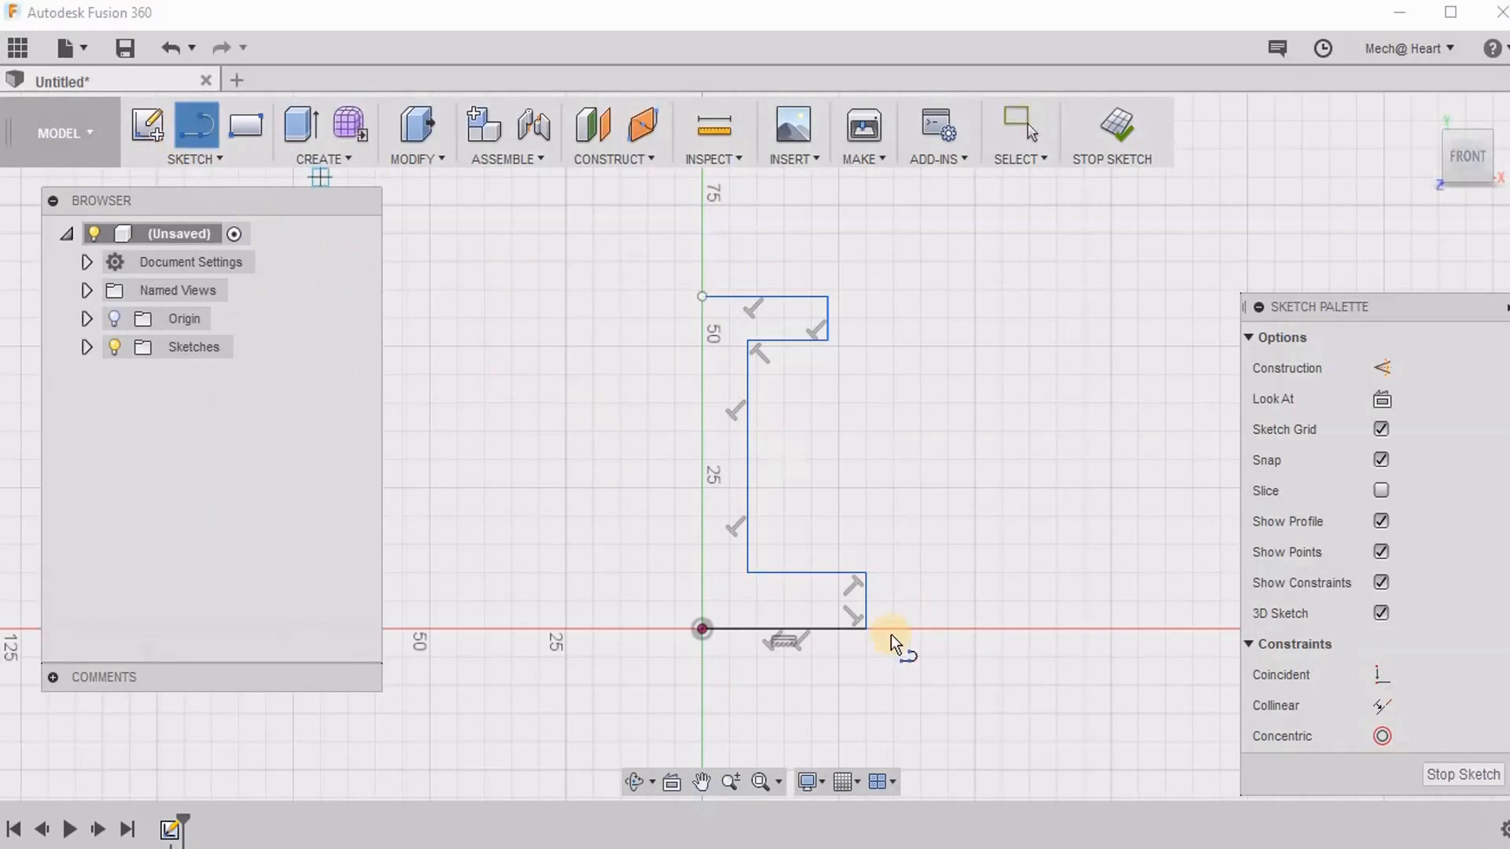
{"action": "left_click", "coordinate": [707, 626]}
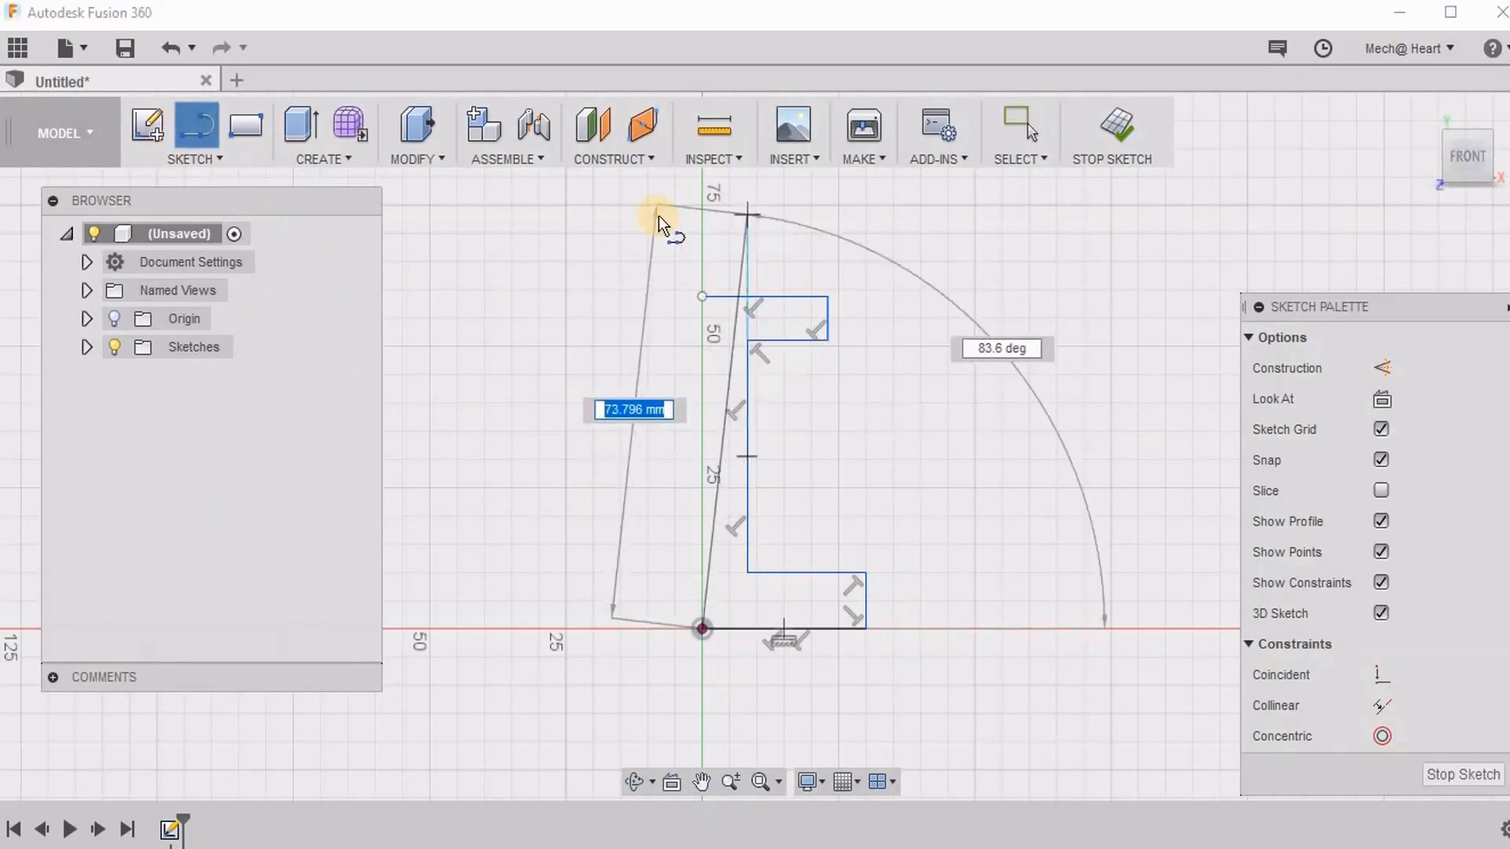
{"action": "left_click", "coordinate": [706, 209]}
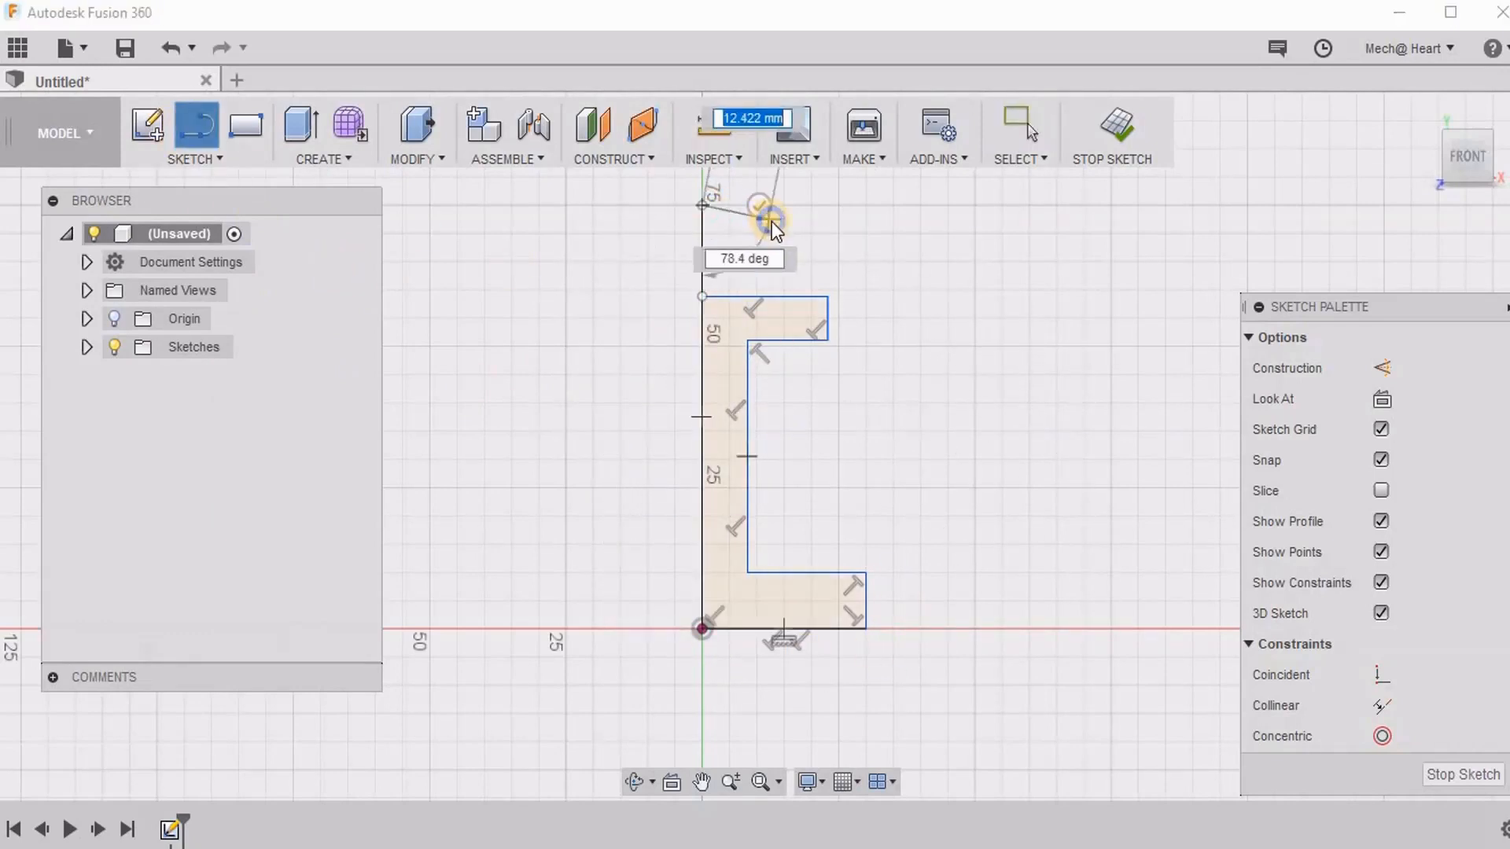
{"action": "right_click", "coordinate": [775, 222]}
{"action": "left_click", "coordinate": [834, 225]}
{"action": "scroll", "coordinate": [749, 452], "scroll_direction": "up", "scroll_amount": 2}
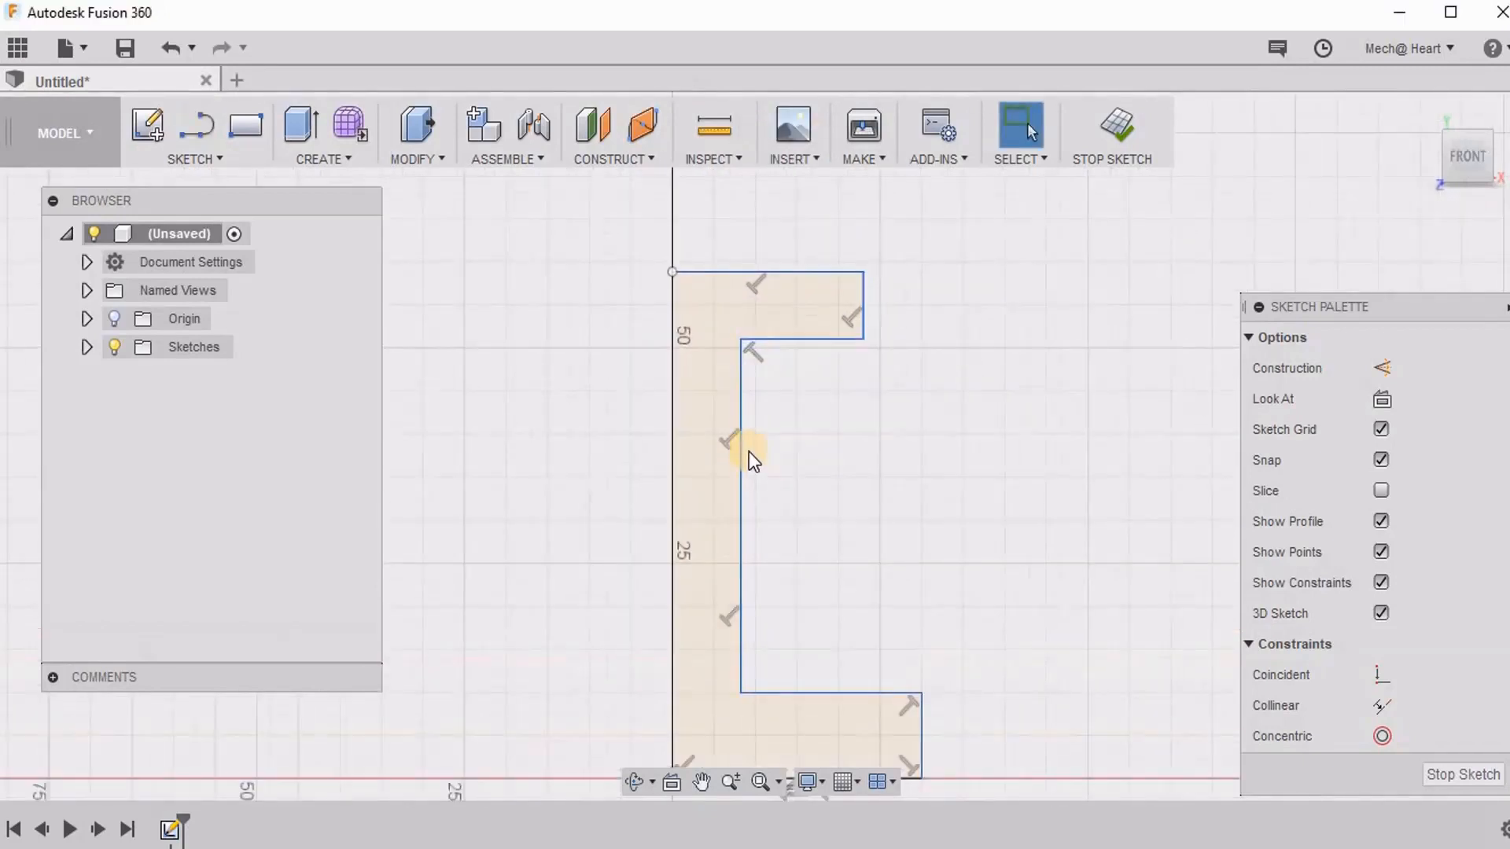
{"action": "scroll", "coordinate": [749, 451], "scroll_direction": "down", "scroll_amount": 2}
{"action": "left_click", "coordinate": [906, 297]}
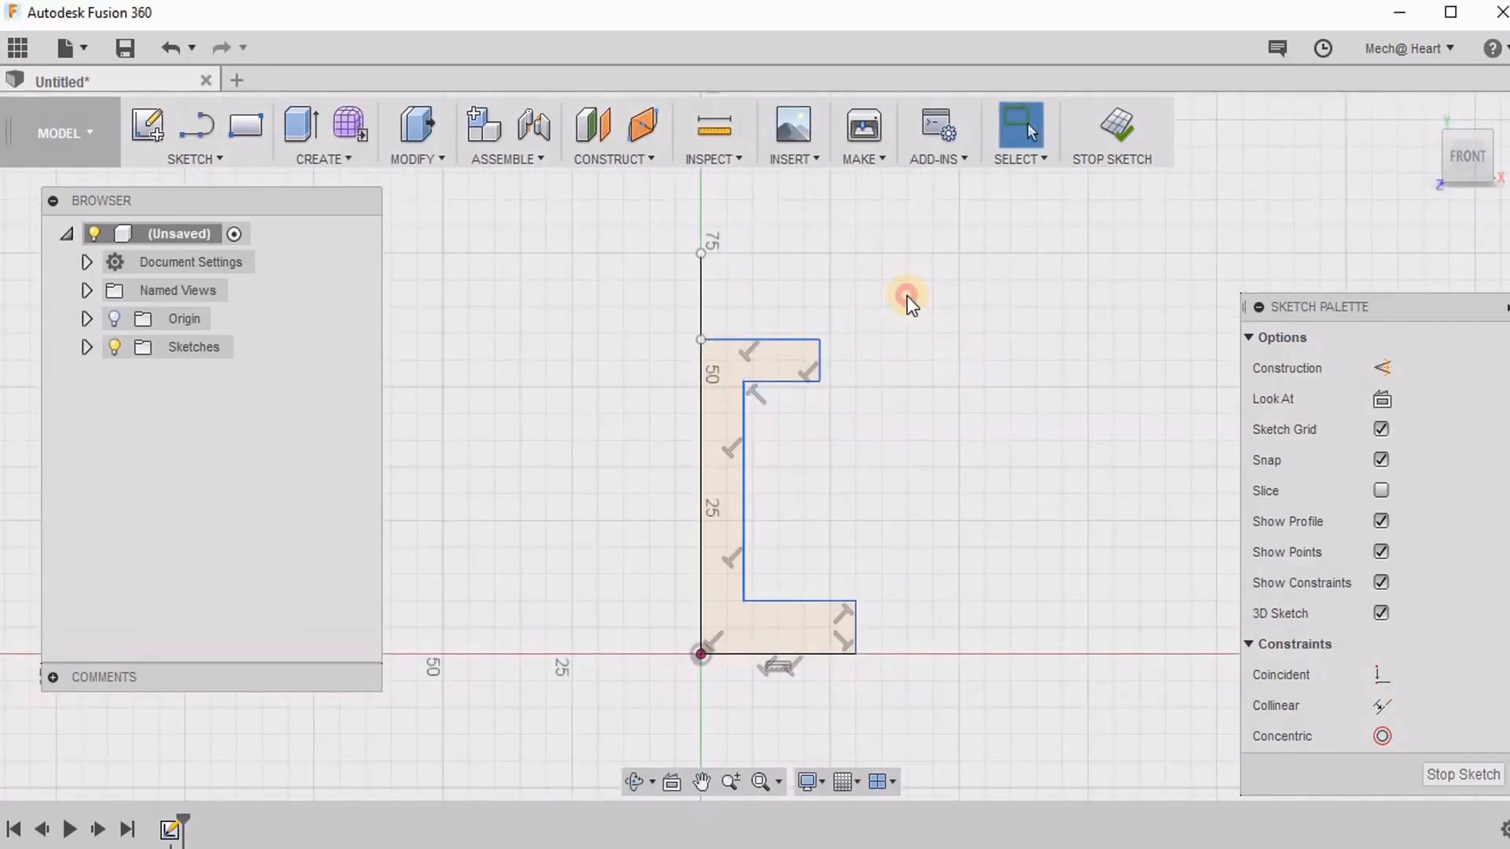
Convert the 75 mm vertical line into a construction line.
{"action": "left_click", "coordinate": [703, 308]}
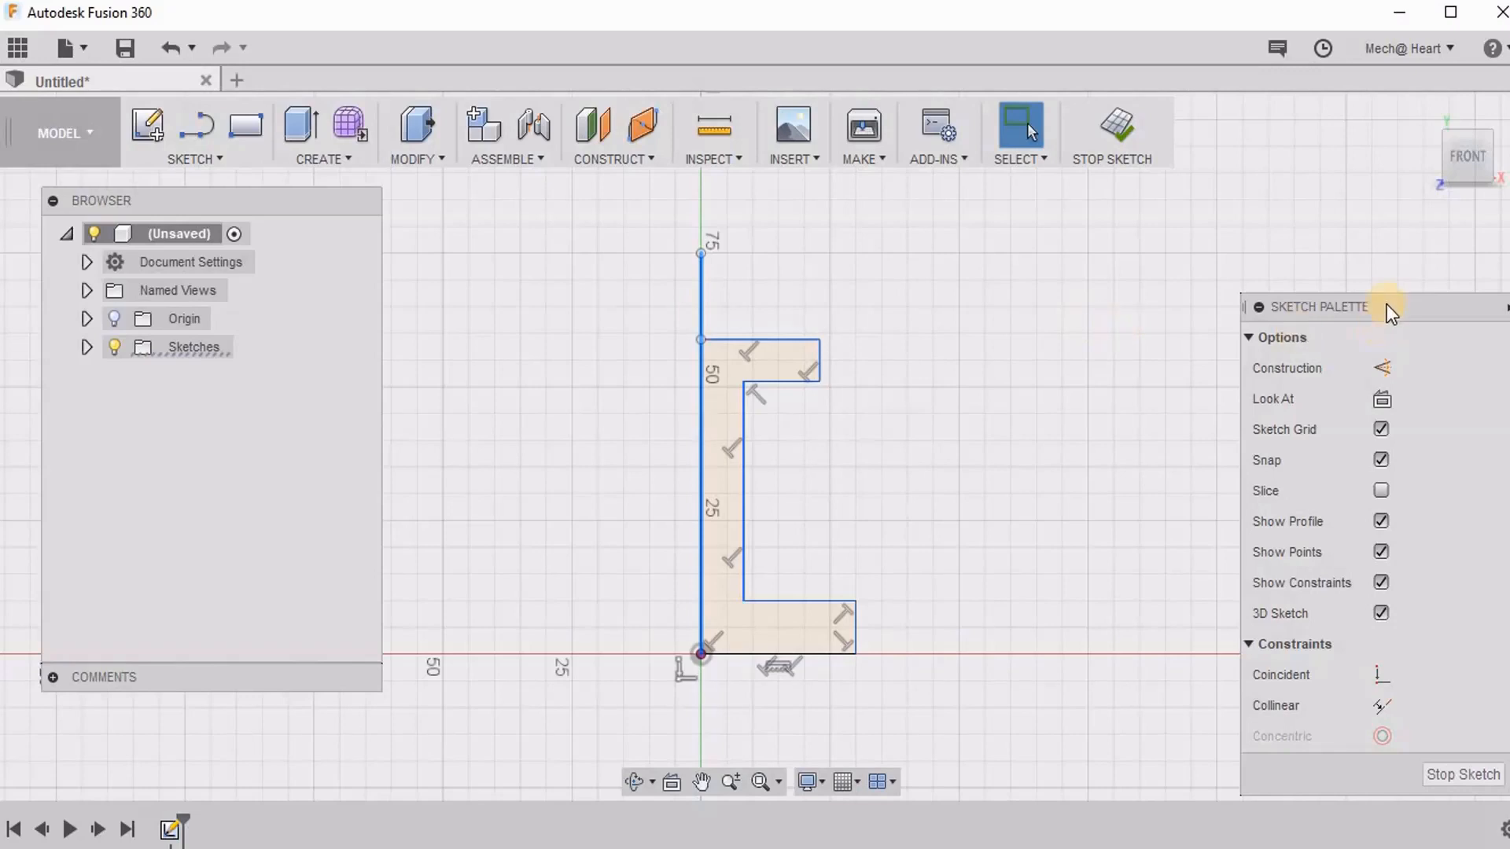
{"action": "left_click_drag", "start_coordinate": [1386, 304], "coordinate": [1134, 179]}
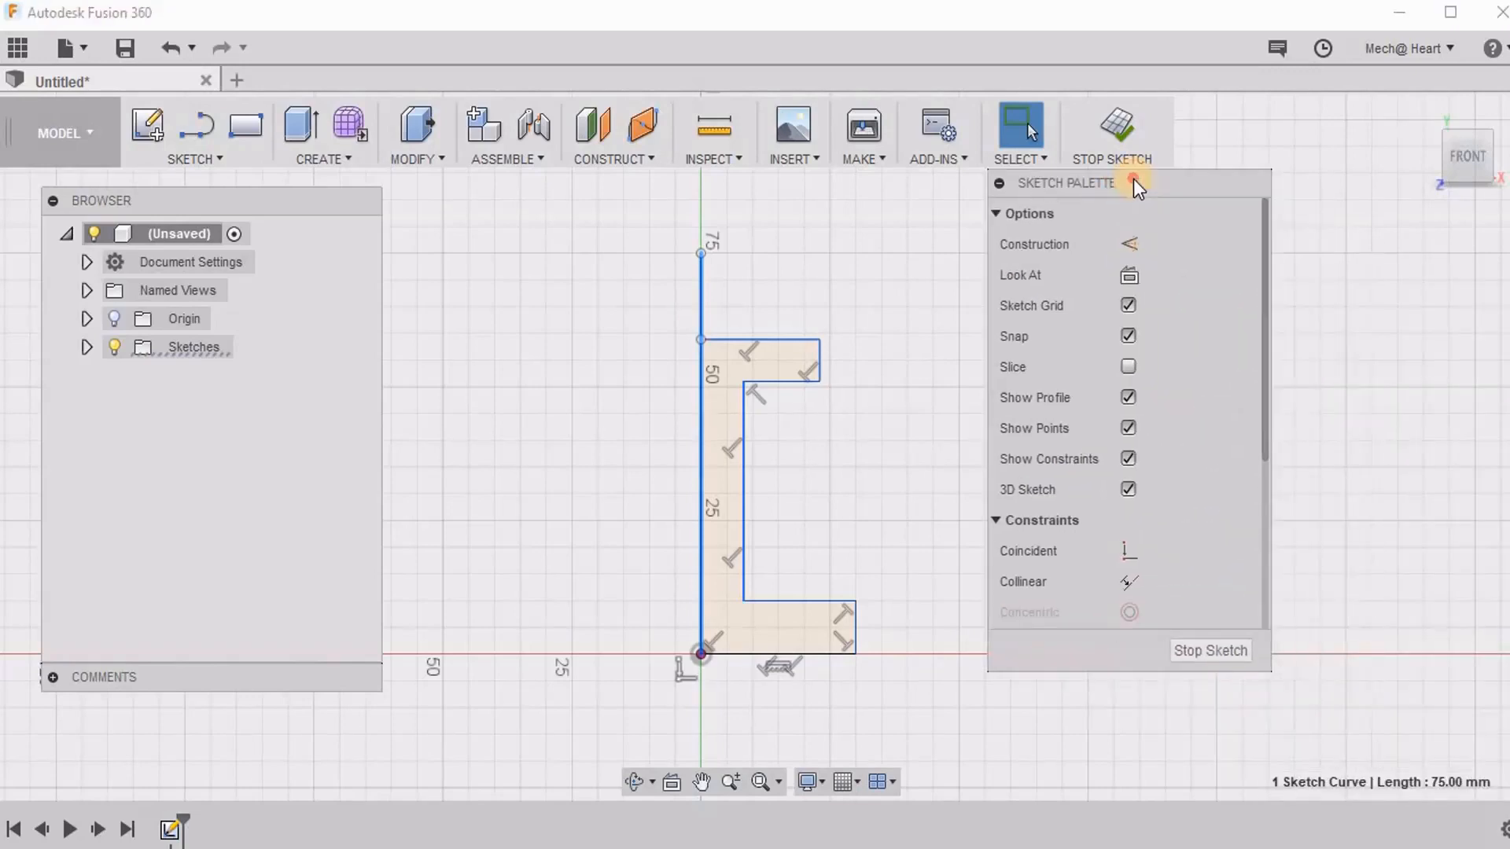
{"action": "left_click", "coordinate": [1131, 244]}
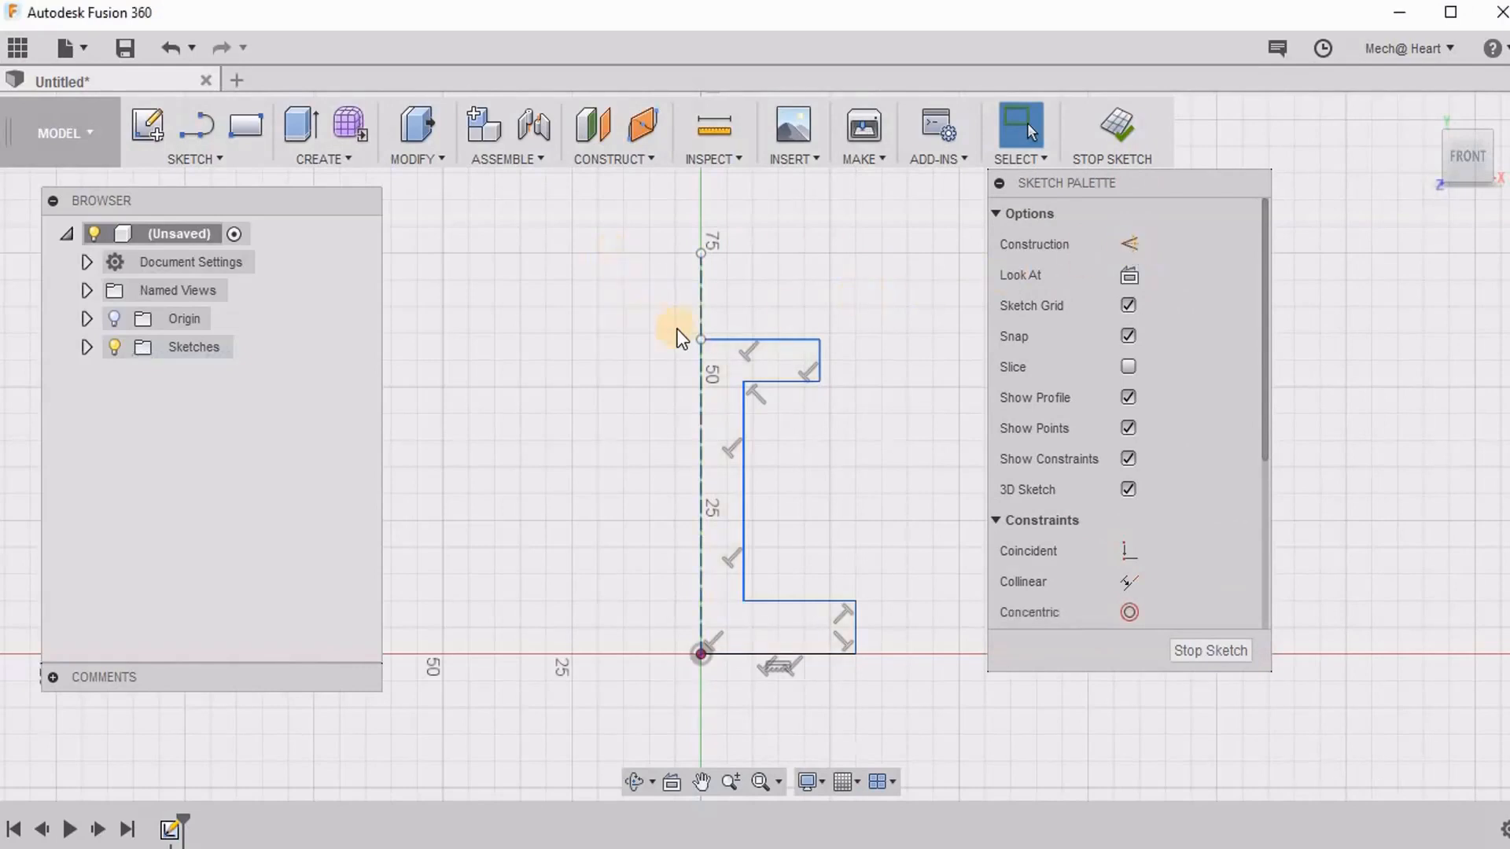
Mirror all seven lines of the half profile about the vertical construction line to form the full I-section.
{"action": "scroll", "coordinate": [696, 324], "scroll_direction": "up", "scroll_amount": 2}
{"action": "scroll", "coordinate": [701, 447], "scroll_direction": "down", "scroll_amount": 2}
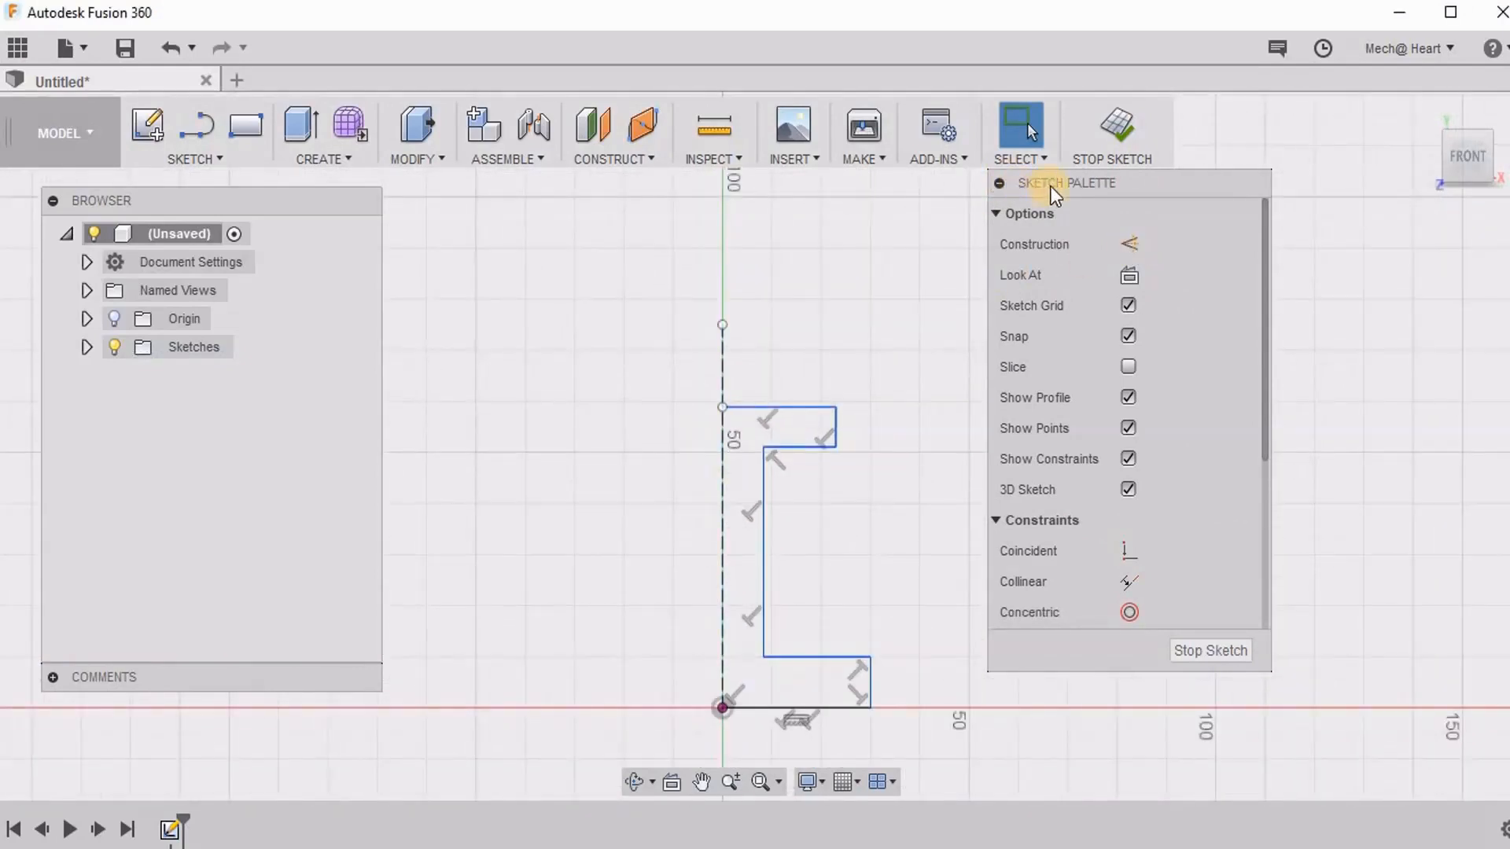
{"action": "left_click_drag", "start_coordinate": [1050, 185], "coordinate": [1290, 244]}
{"action": "middle_click_drag", "start_coordinate": [883, 536], "coordinate": [891, 440]}
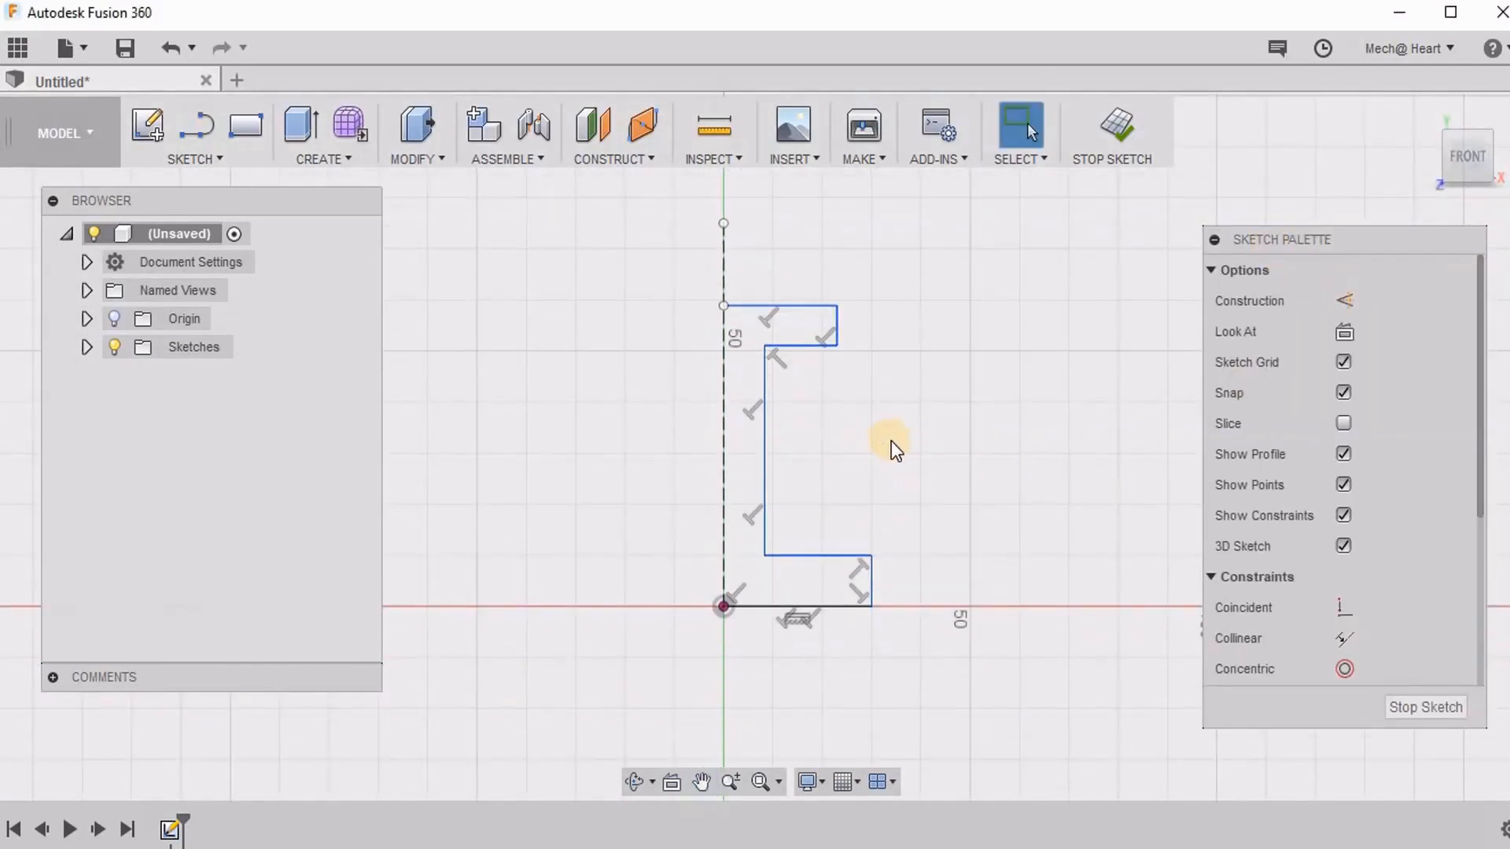
{"action": "left_click", "coordinate": [206, 154]}
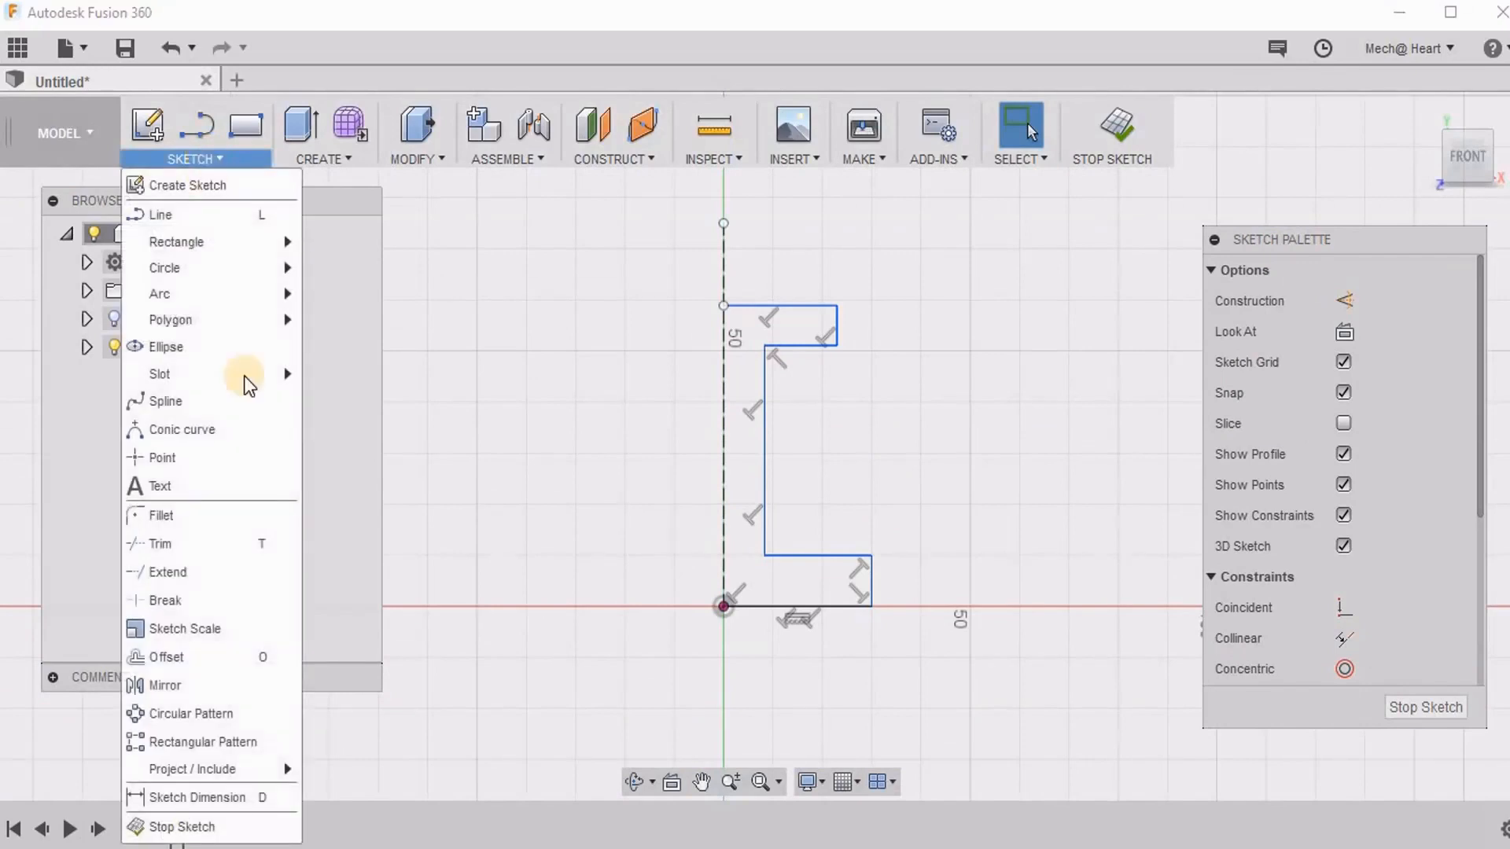
{"action": "left_click", "coordinate": [224, 681]}
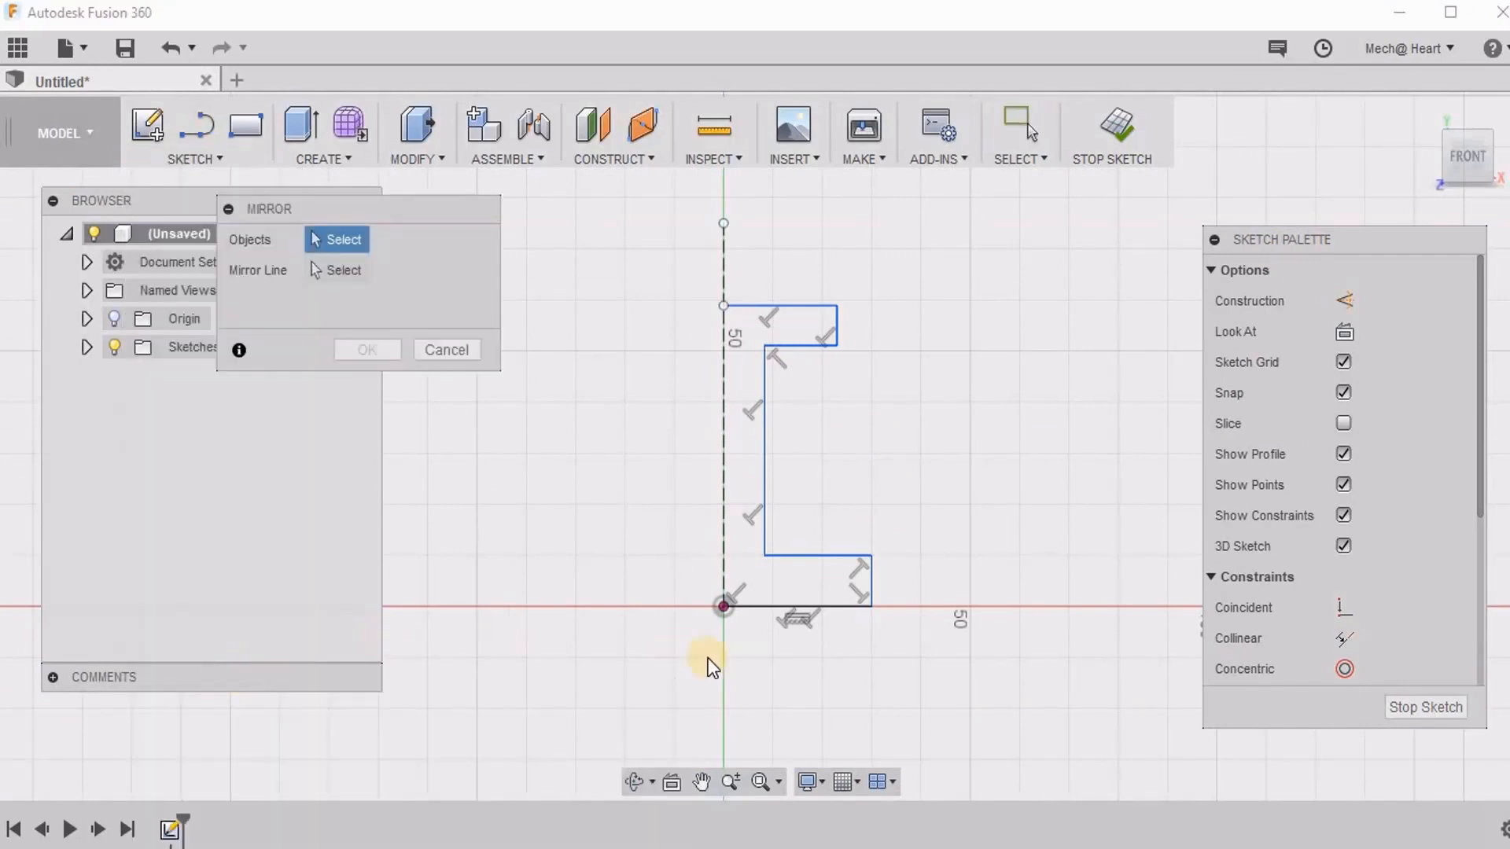
{"action": "left_click", "coordinate": [815, 607]}
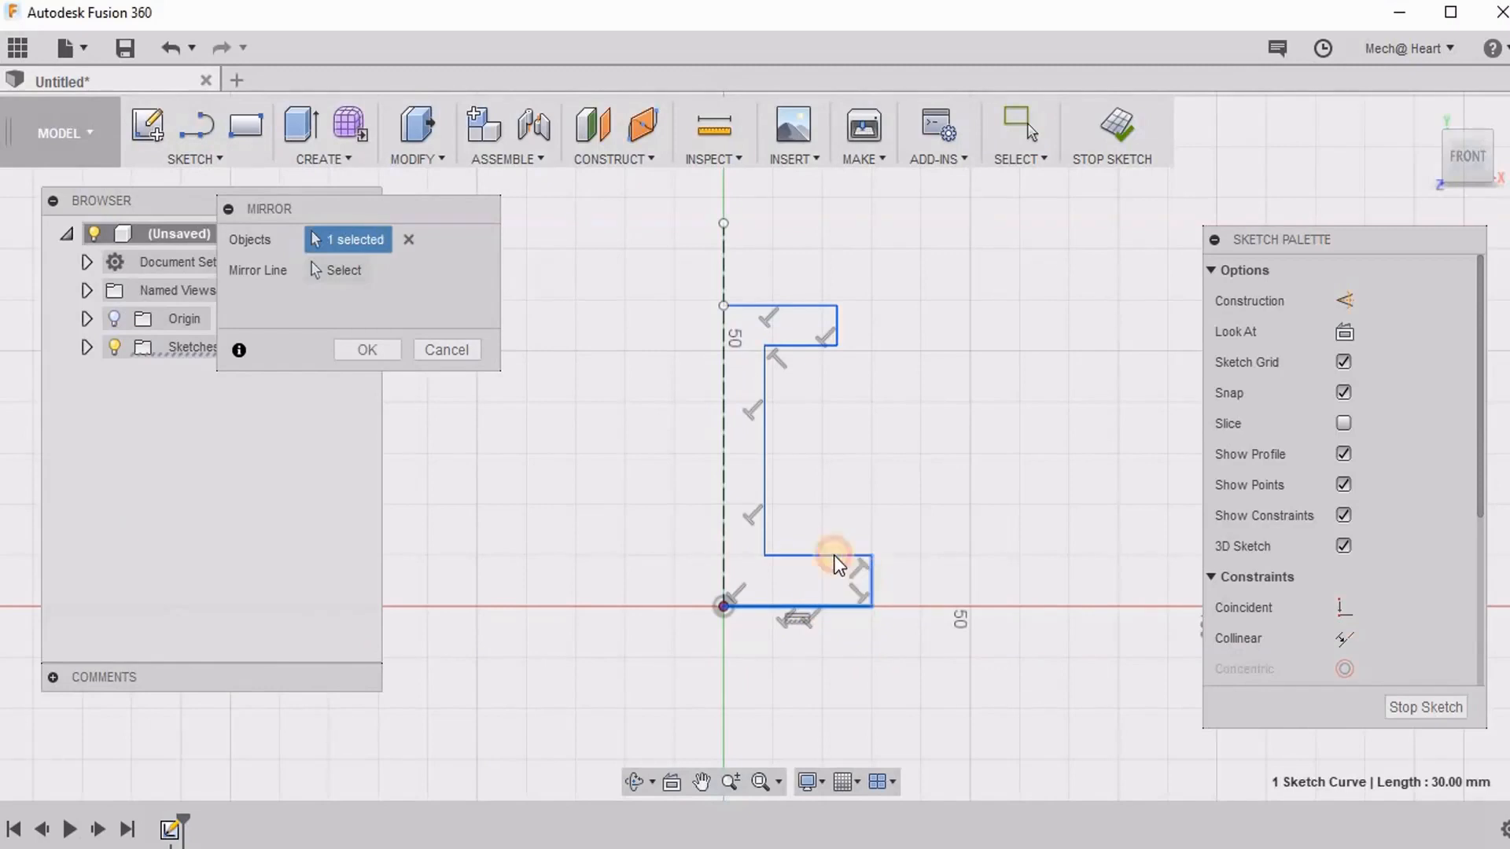
{"action": "left_click", "coordinate": [833, 555]}
{"action": "left_click", "coordinate": [804, 554]}
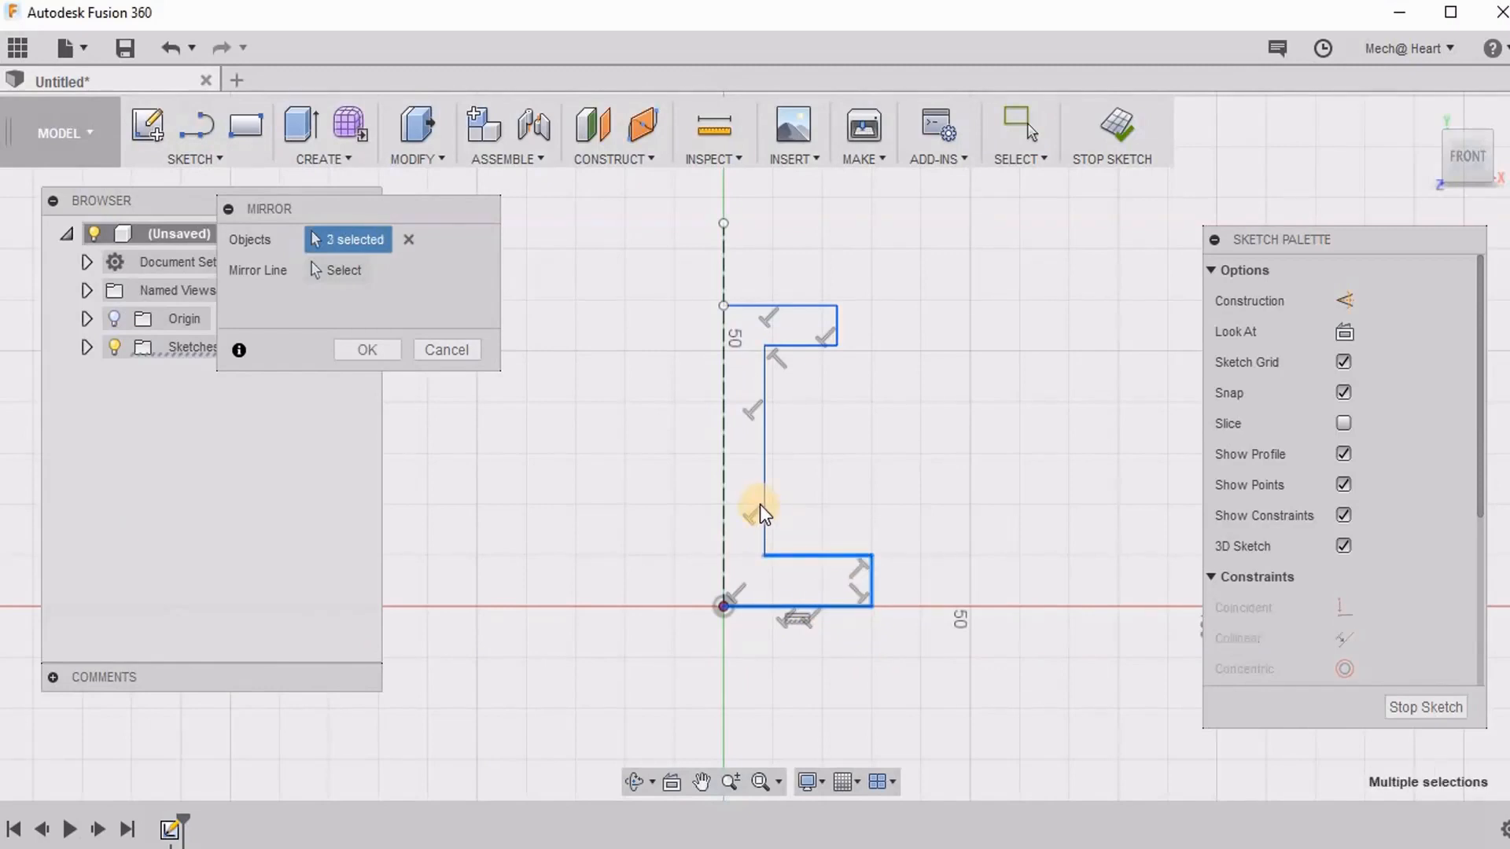
{"action": "left_click", "coordinate": [762, 503]}
{"action": "left_click", "coordinate": [786, 347]}
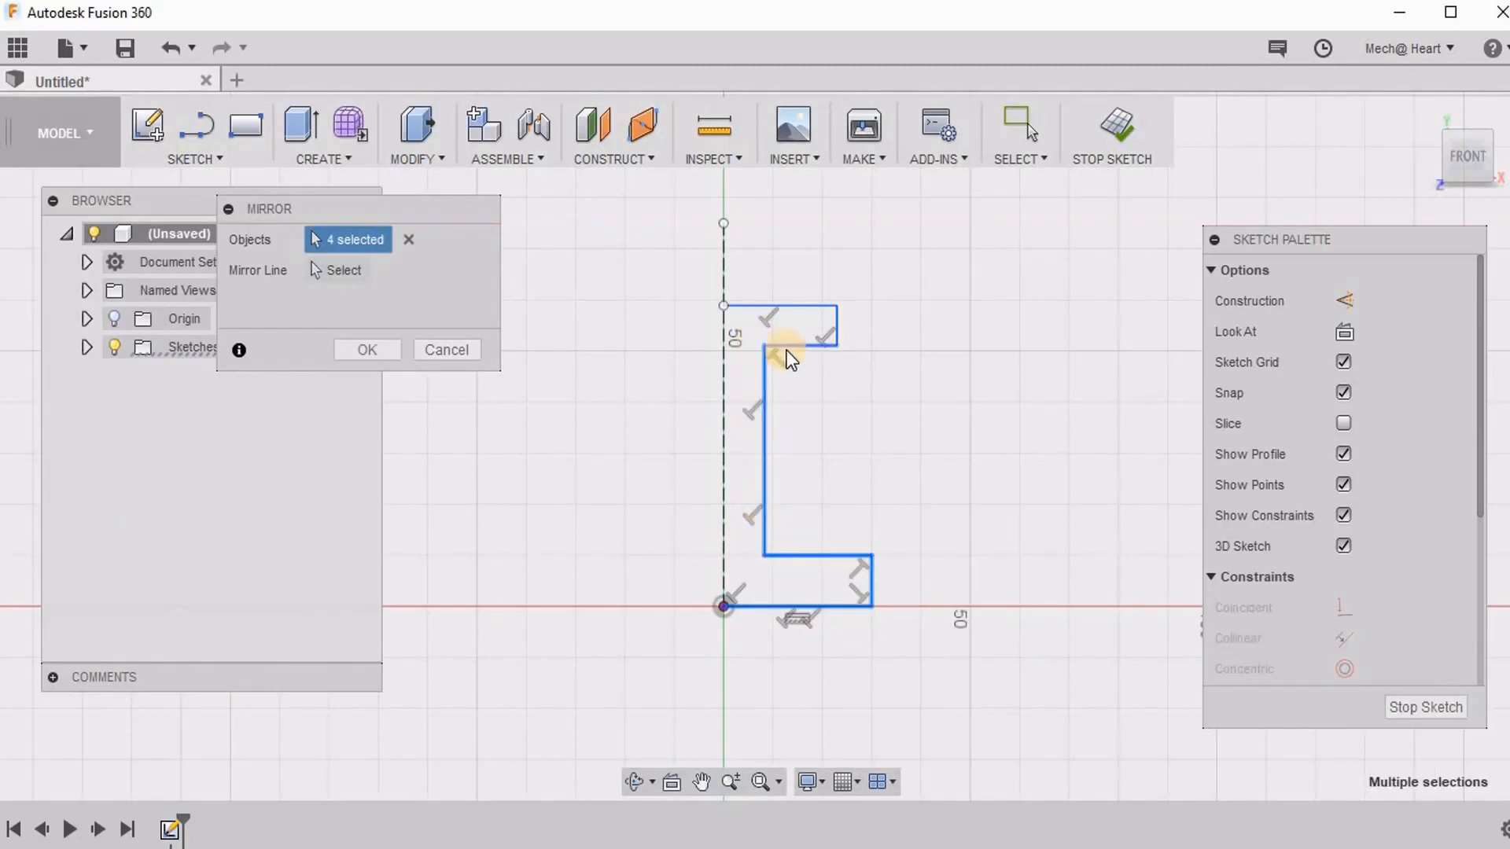
{"action": "left_click", "coordinate": [839, 327]}
{"action": "left_click", "coordinate": [792, 306]}
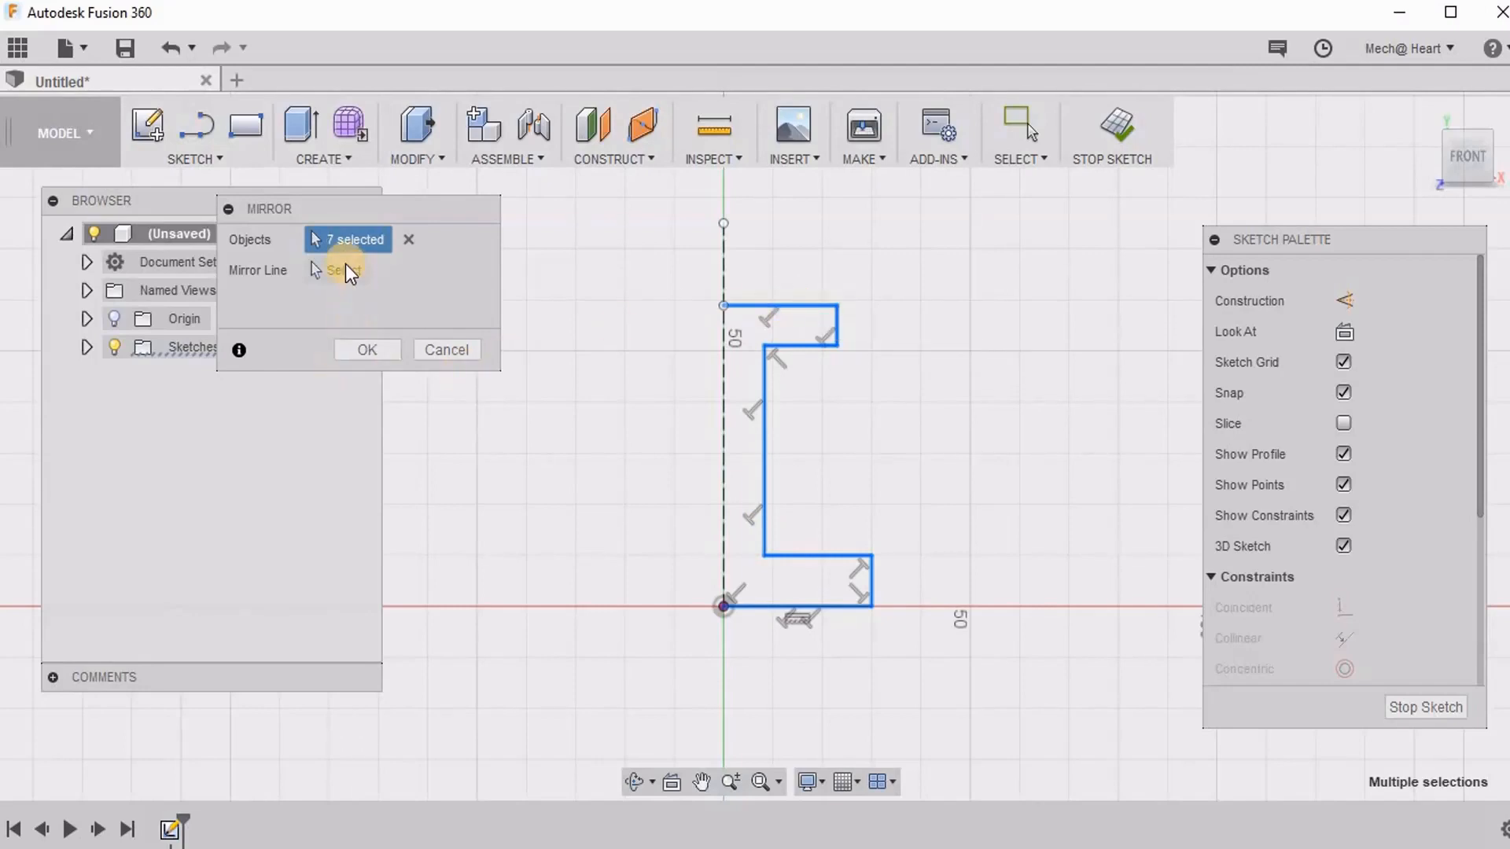
{"action": "left_click", "coordinate": [337, 271]}
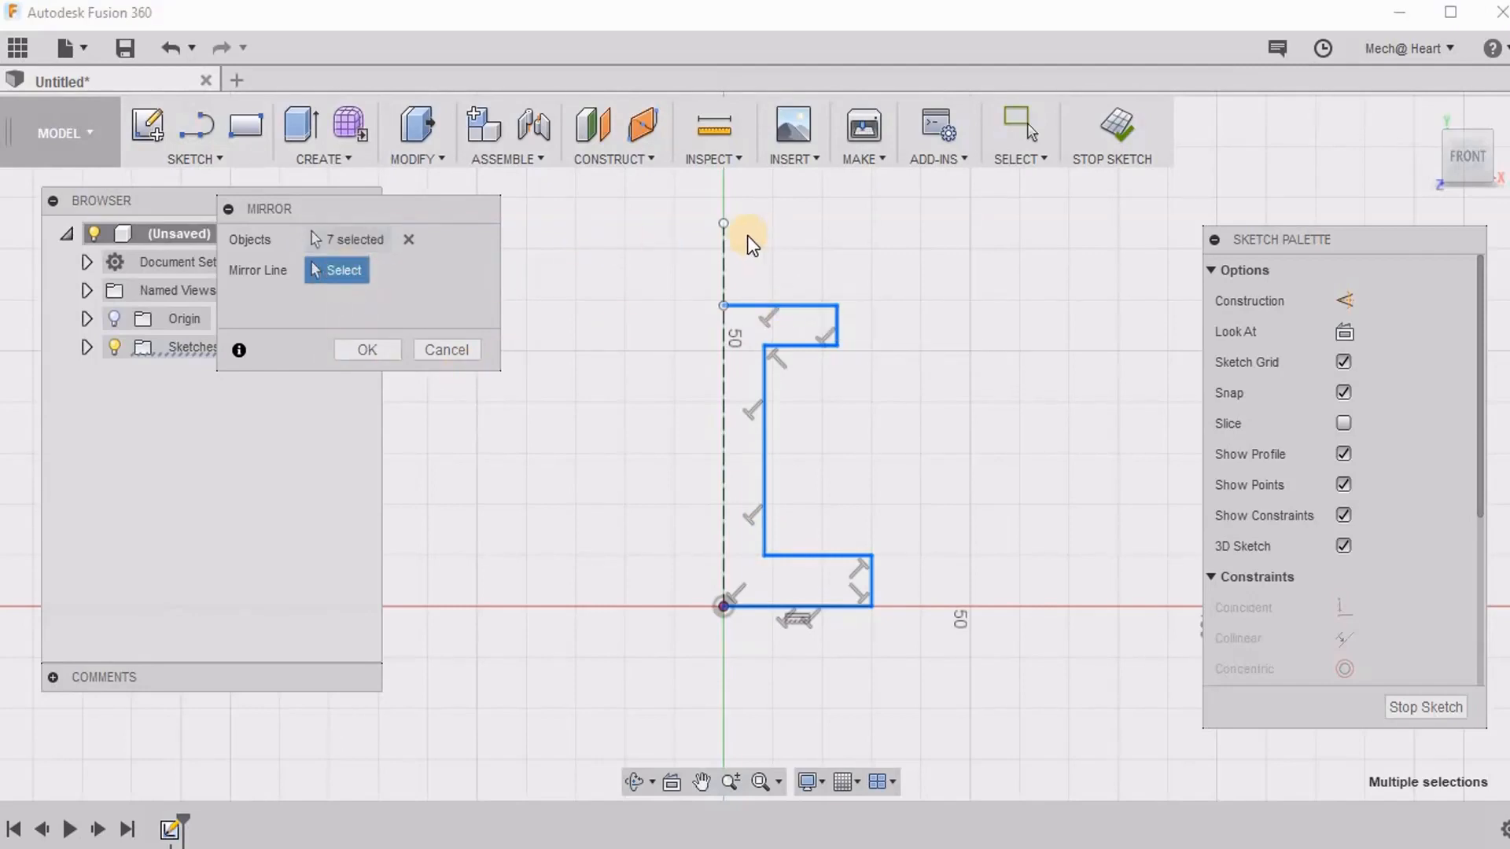
{"action": "left_click", "coordinate": [723, 252]}
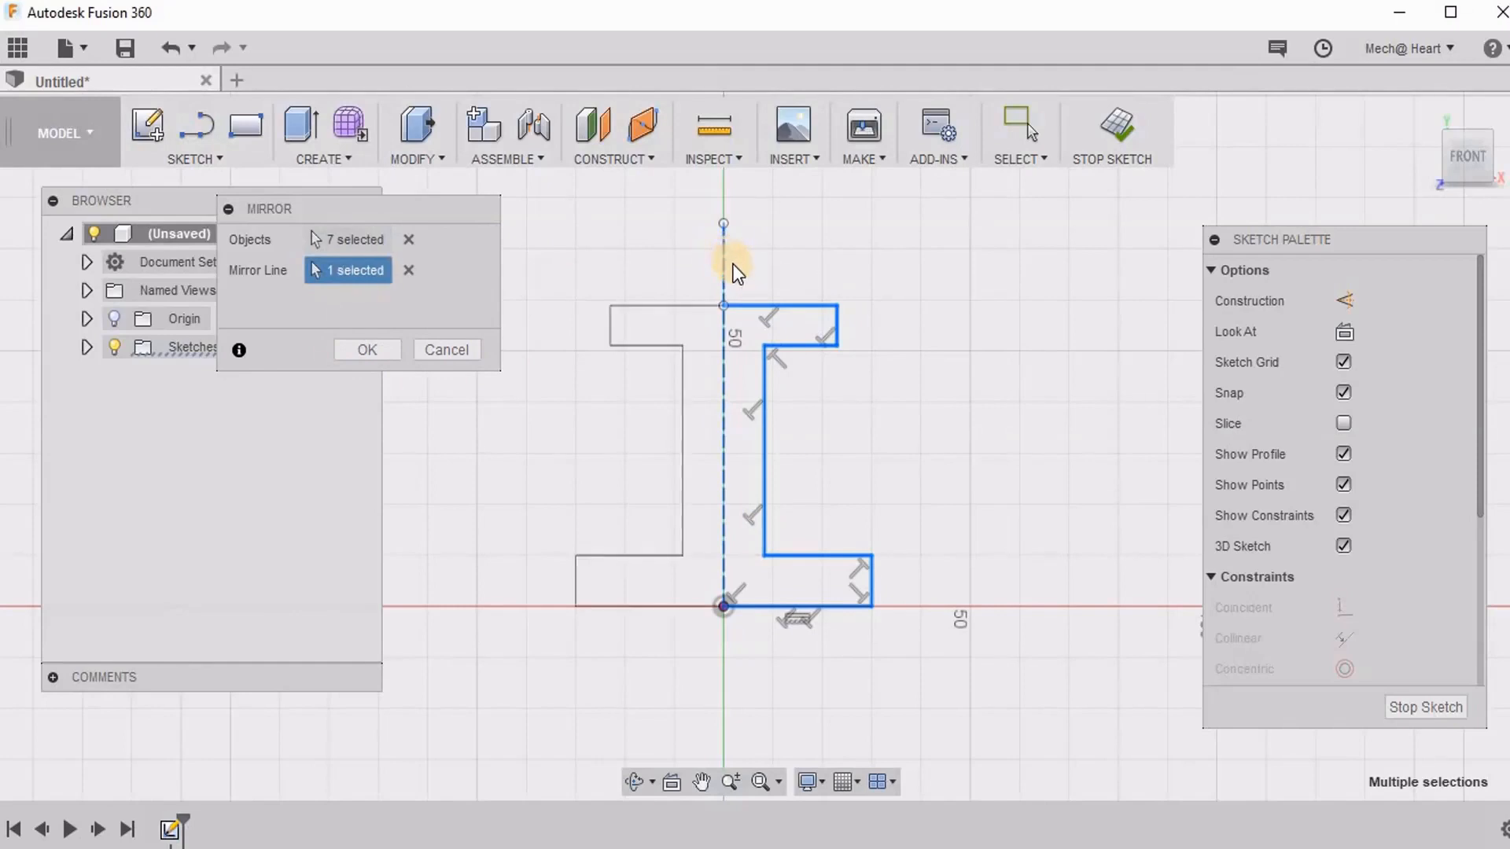
{"action": "left_click", "coordinate": [377, 351]}
{"action": "scroll", "coordinate": [599, 341], "scroll_direction": "up", "scroll_amount": 3}
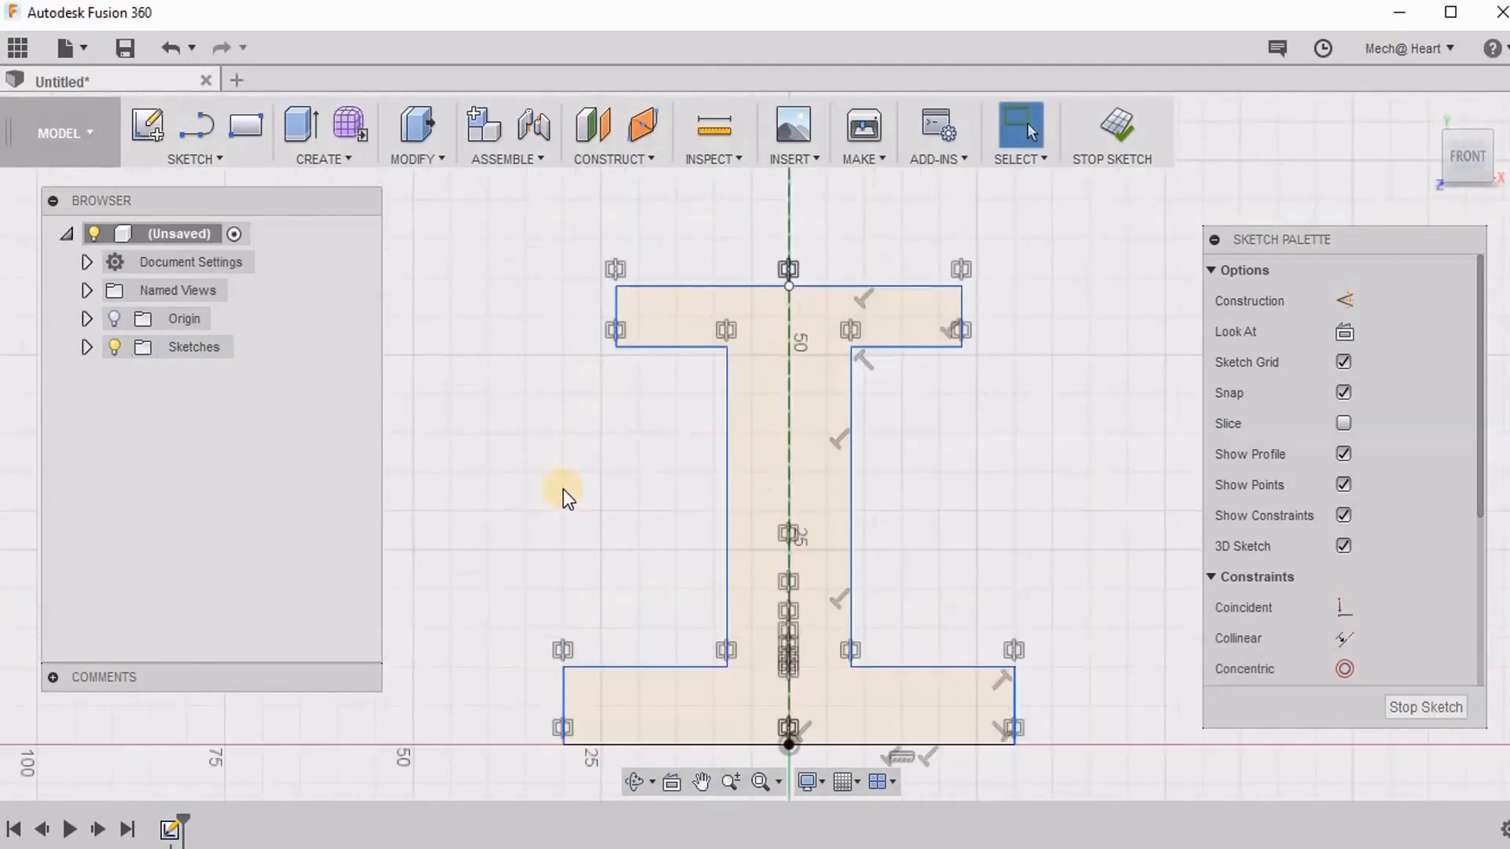
{"action": "scroll", "coordinate": [604, 432], "scroll_direction": "down", "scroll_amount": 3}
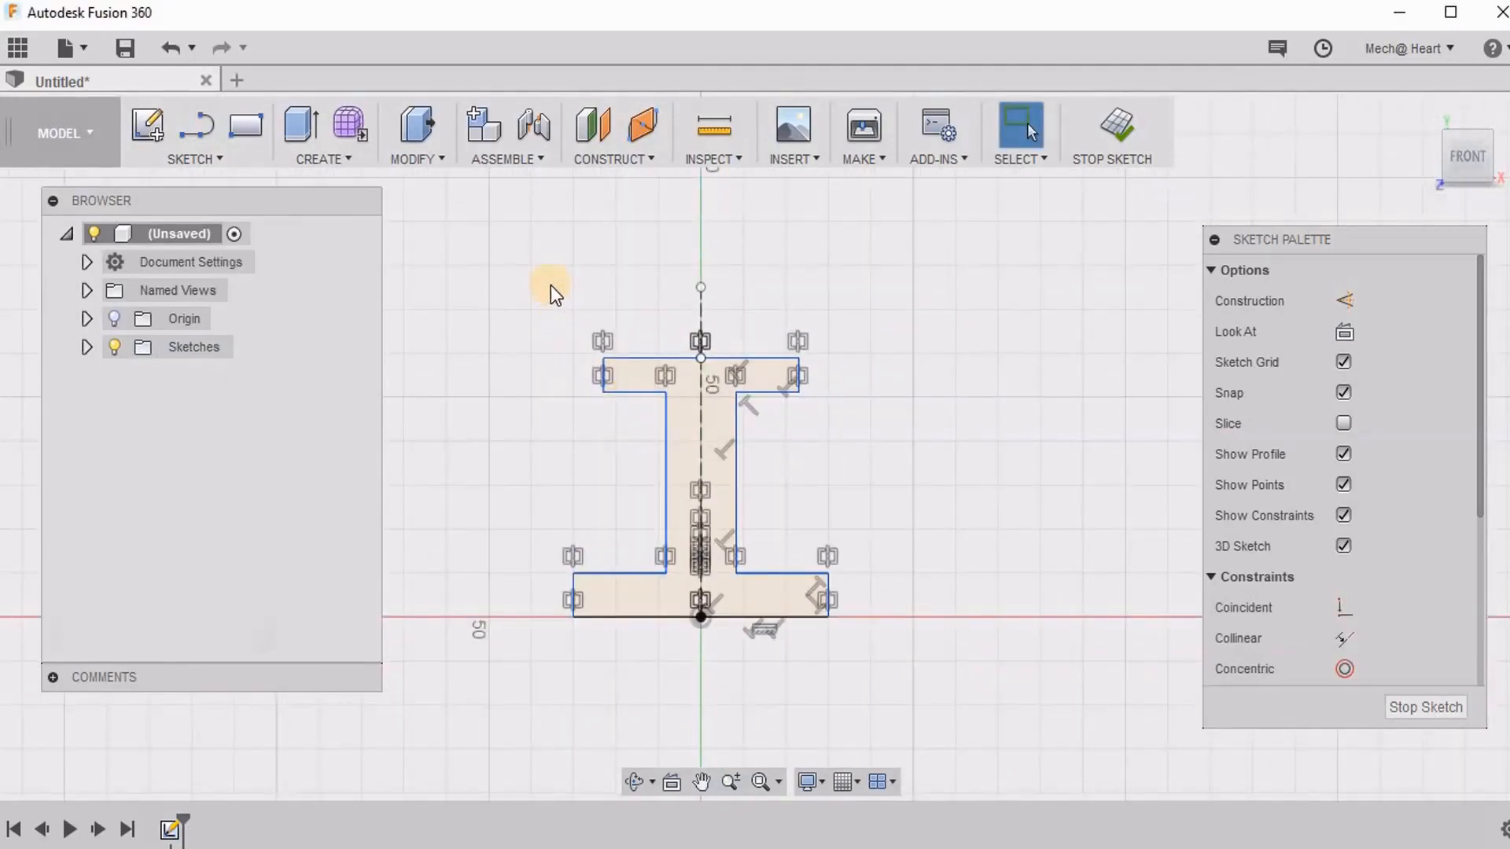
{"action": "left_click_drag", "start_coordinate": [879, 631], "coordinate": [907, 685]}
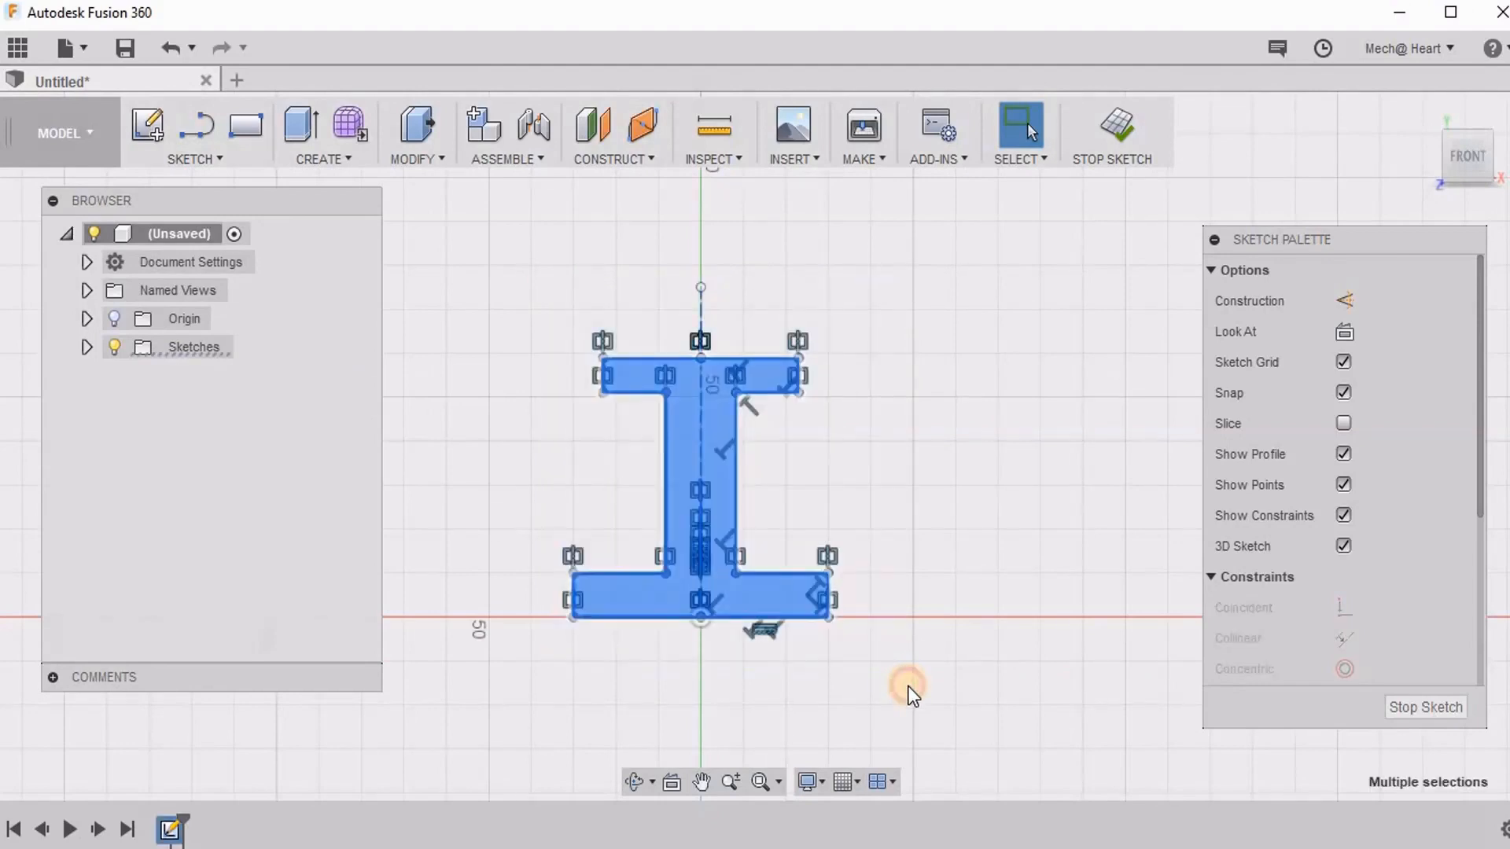
{"action": "left_click", "coordinate": [1145, 212]}
{"action": "left_click", "coordinate": [719, 383]}
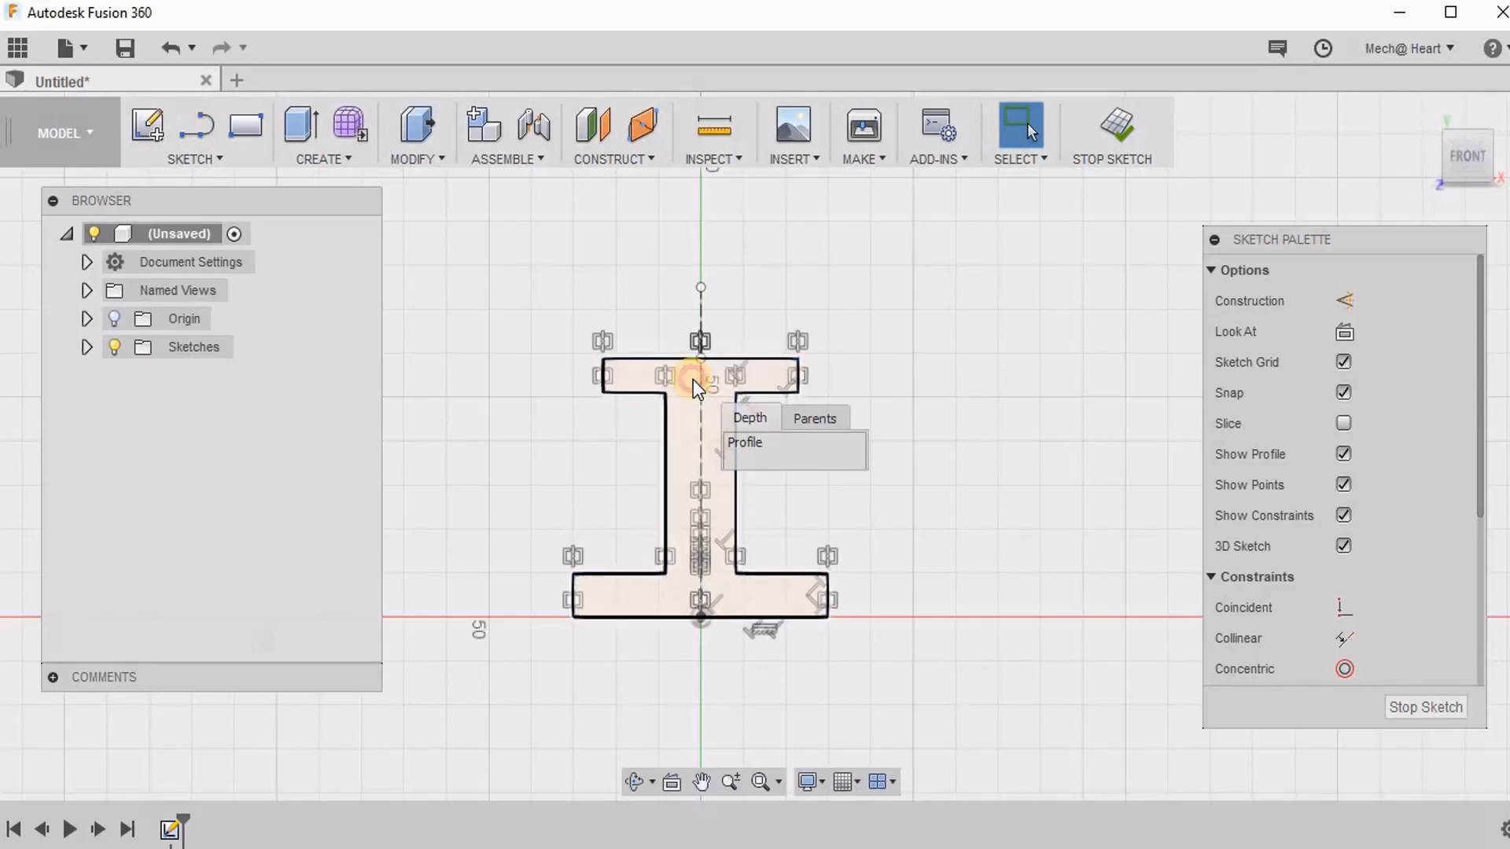
{"action": "left_click", "coordinate": [692, 379]}
{"action": "left_click", "coordinate": [983, 375]}
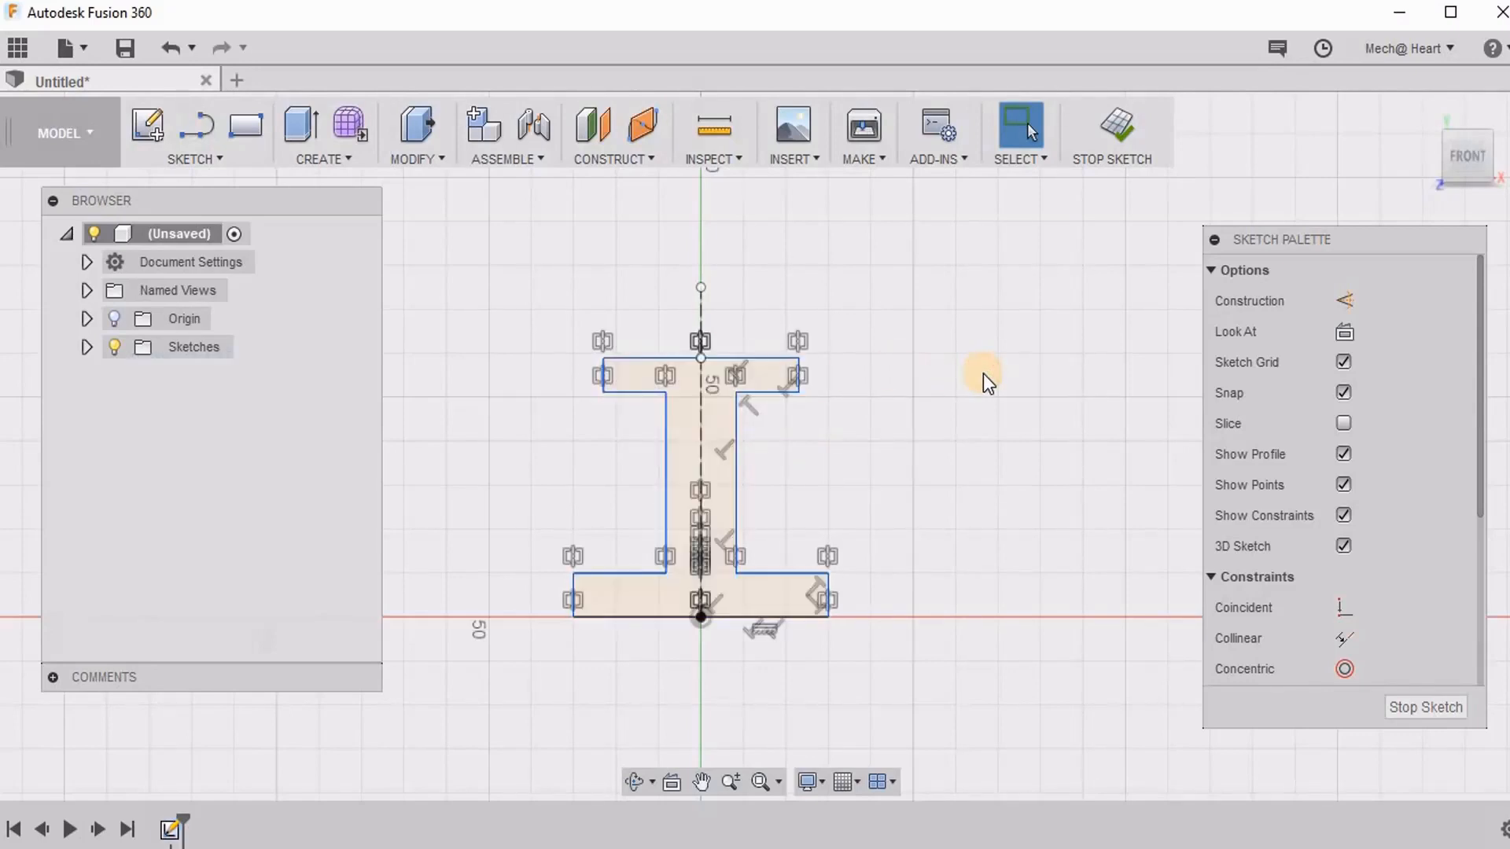
Finish the sketch and extrude the full I-section by -740 mm to one side as a new body.
{"action": "left_click", "coordinate": [1128, 133]}
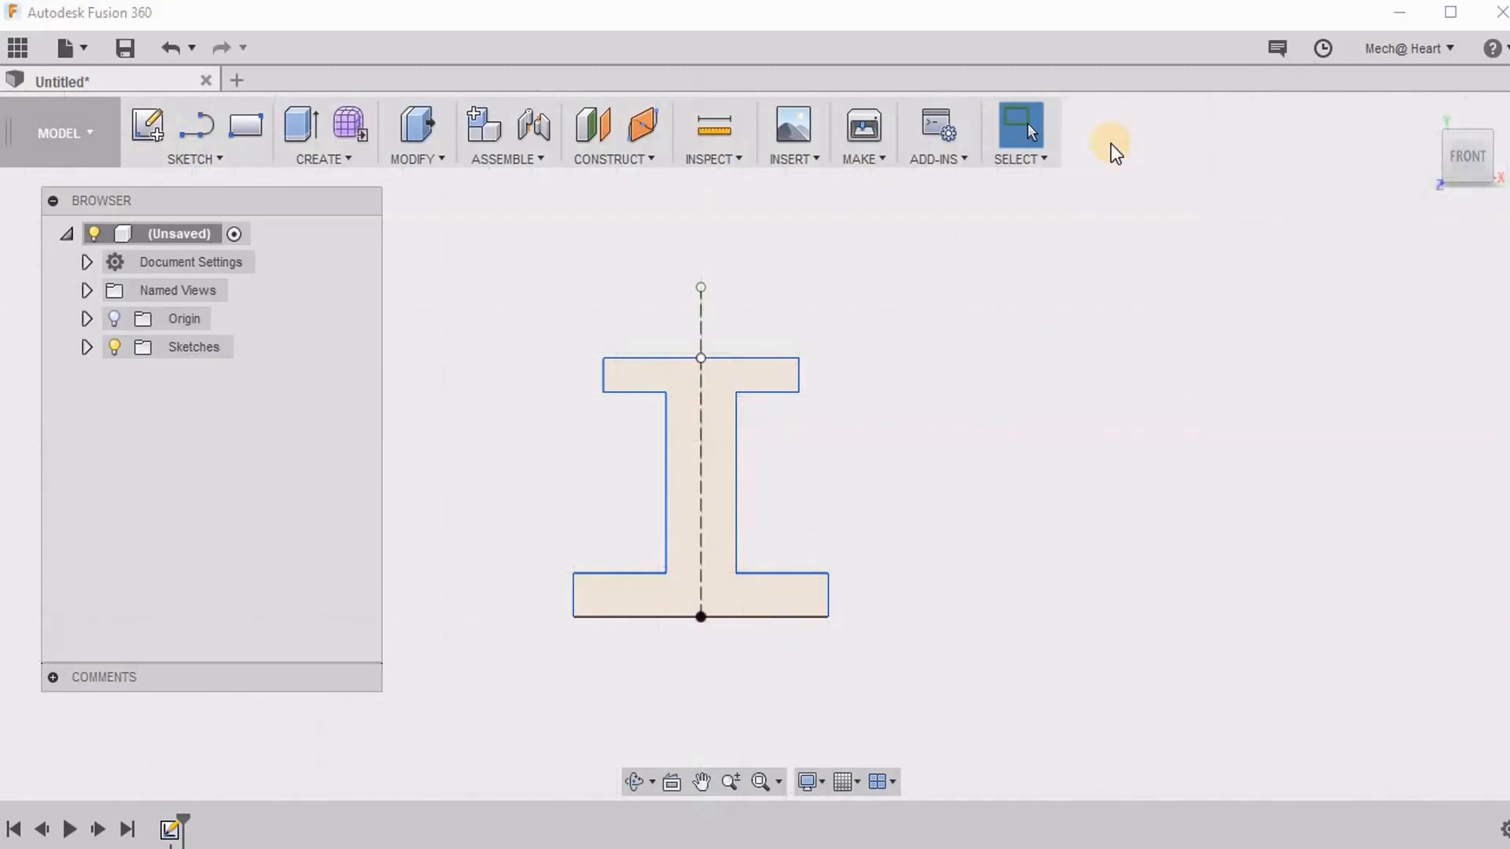
{"action": "middle_click_drag", "start_coordinate": [839, 527], "coordinate": [759, 579], "text": "shift"}
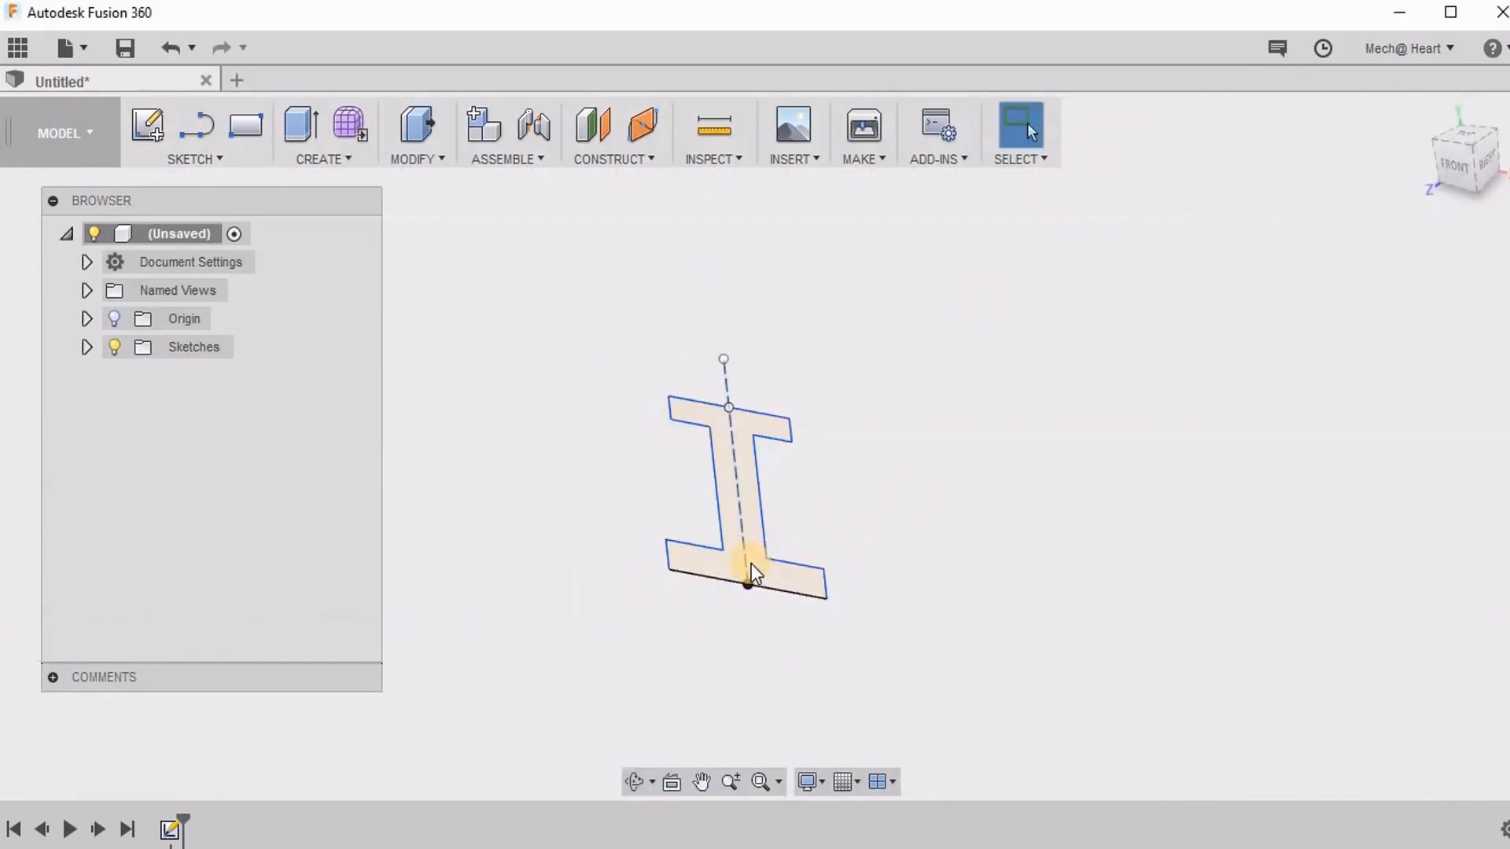
{"action": "key", "text": "e"}
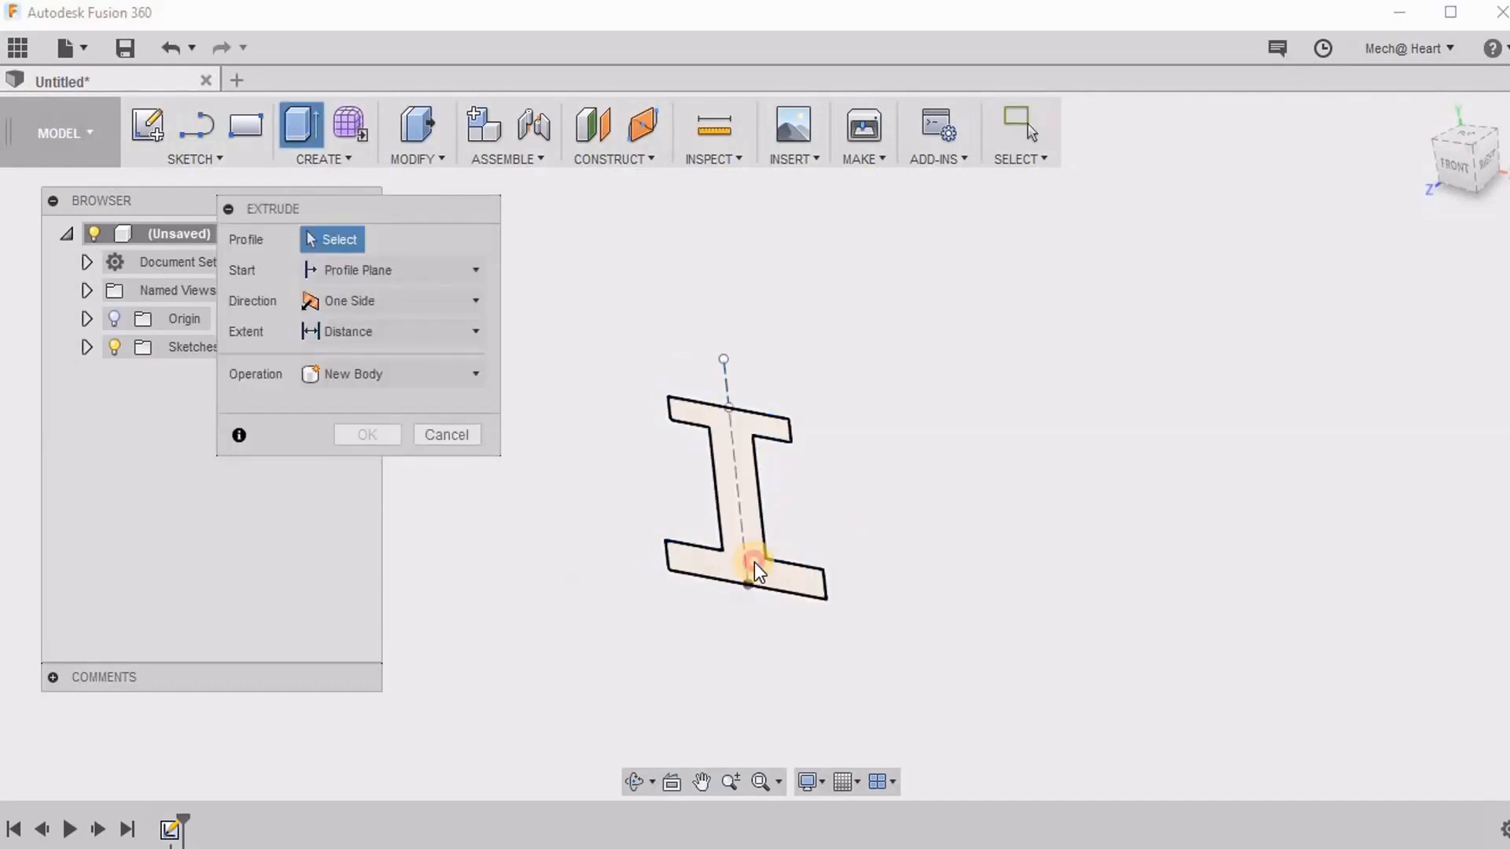
{"action": "left_click", "coordinate": [815, 563]}
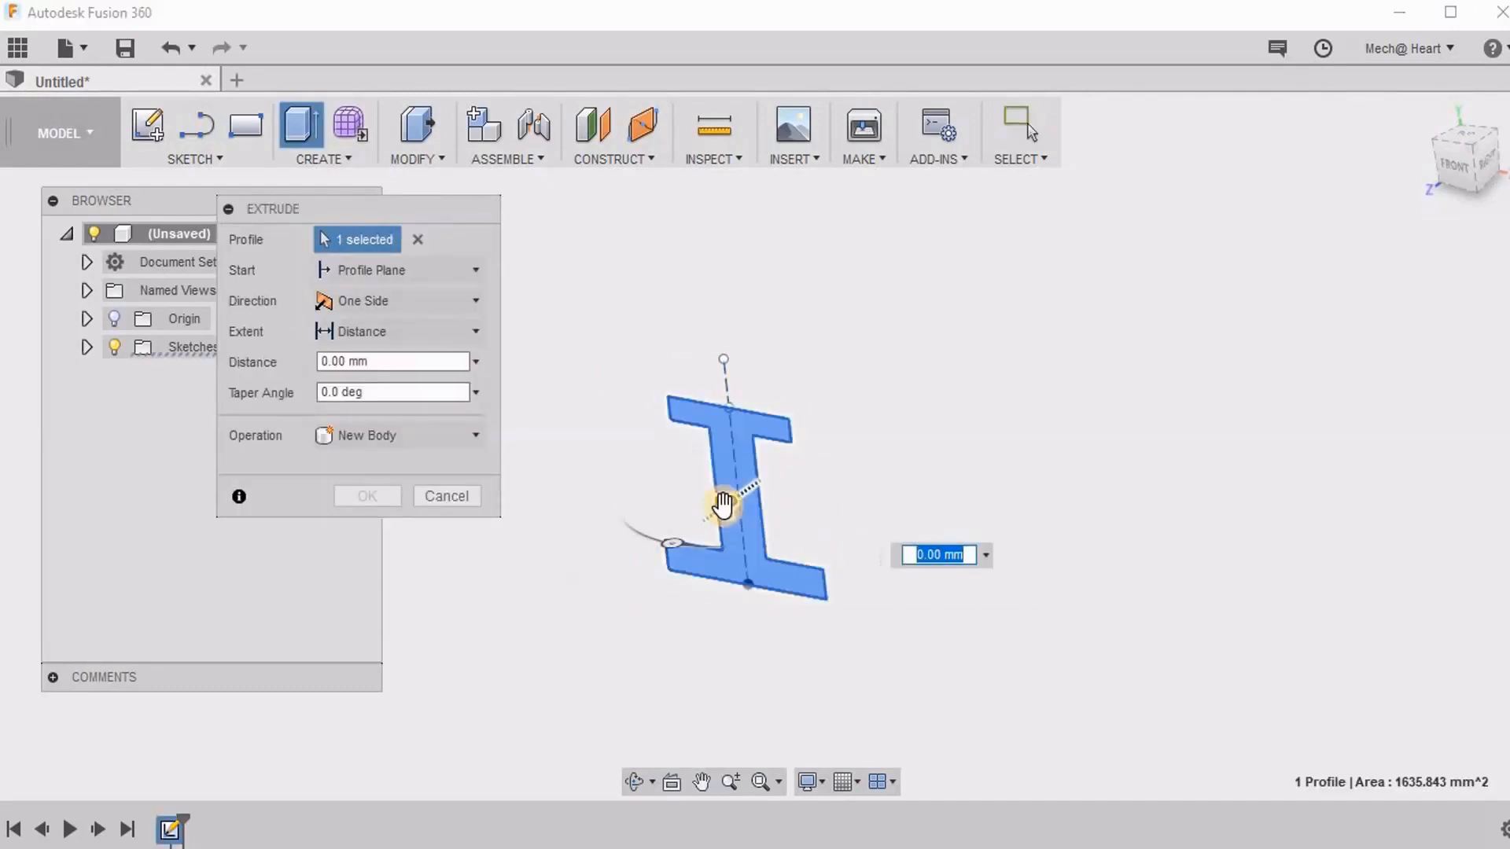
{"action": "left_click_drag", "start_coordinate": [782, 503], "coordinate": [1277, 181]}
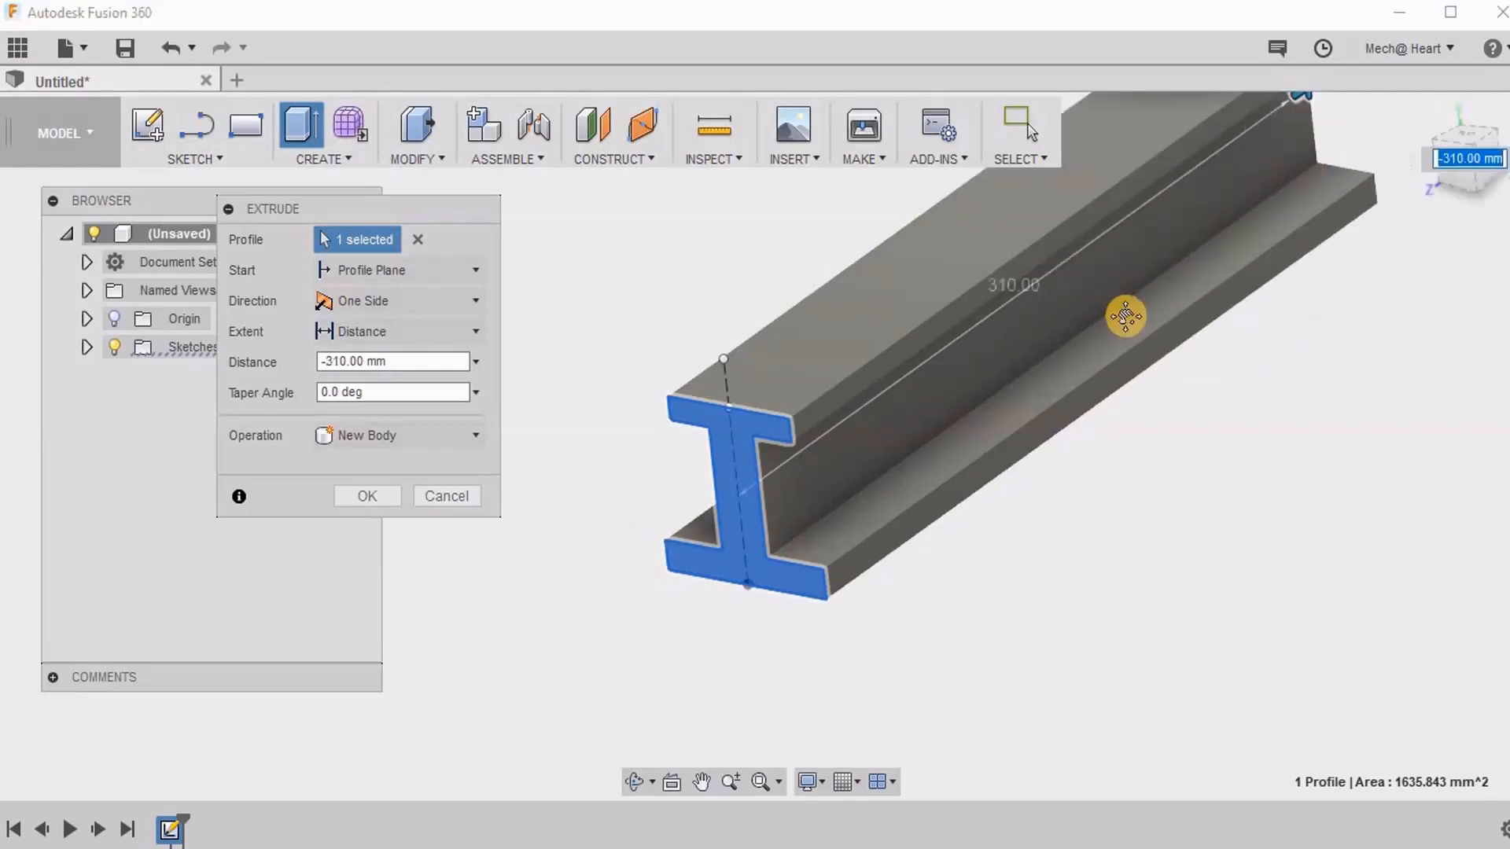
{"action": "middle_click_drag", "start_coordinate": [1126, 317], "coordinate": [610, 701]}
{"action": "left_click_drag", "start_coordinate": [981, 348], "coordinate": [1415, 158]}
{"action": "scroll", "coordinate": [978, 447], "scroll_direction": "down", "scroll_amount": 4}
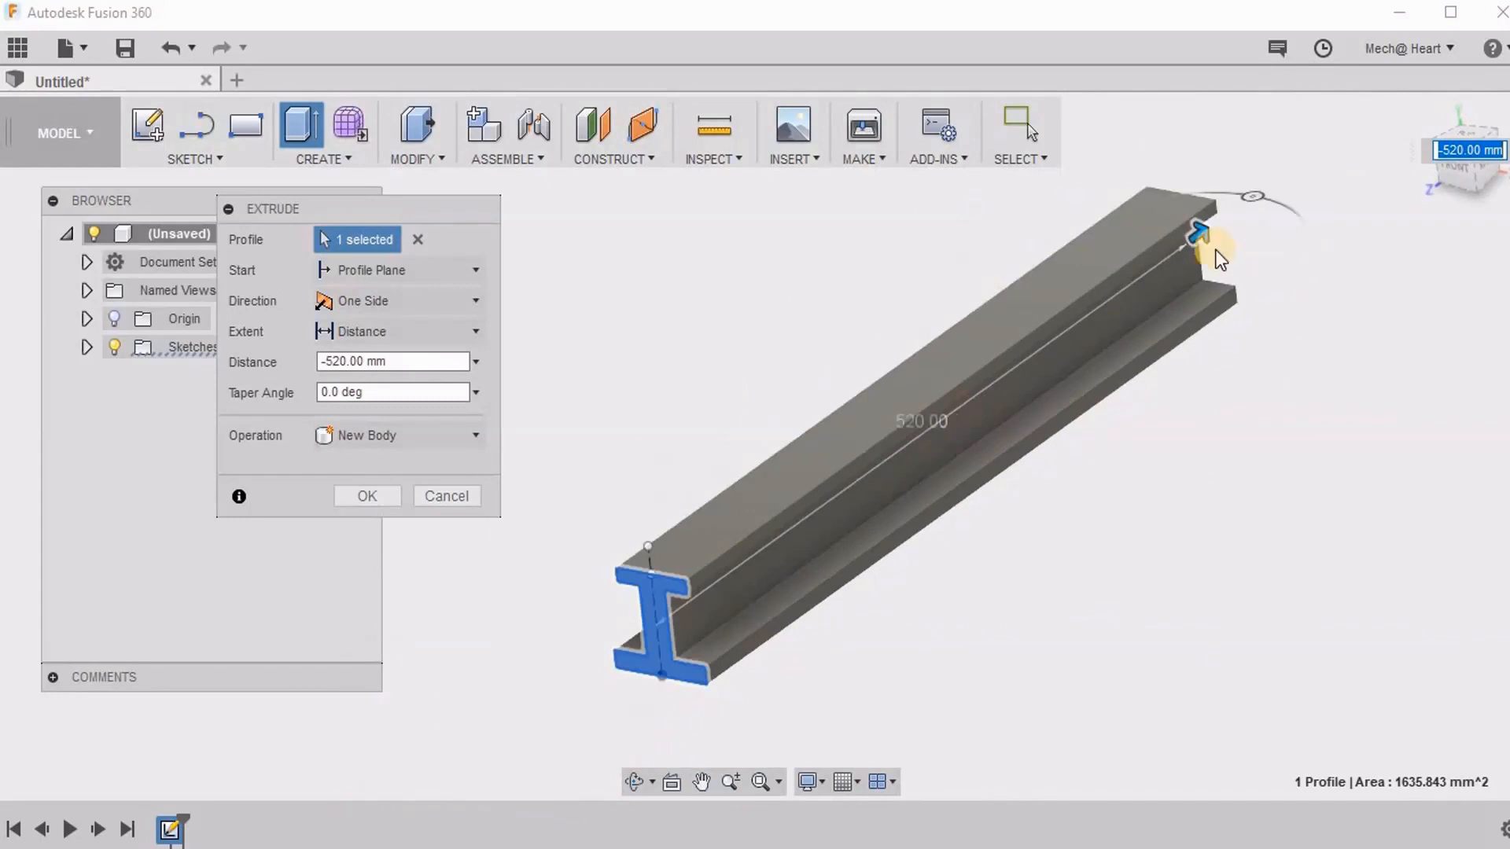
{"action": "left_click_drag", "start_coordinate": [1195, 234], "coordinate": [1416, 156]}
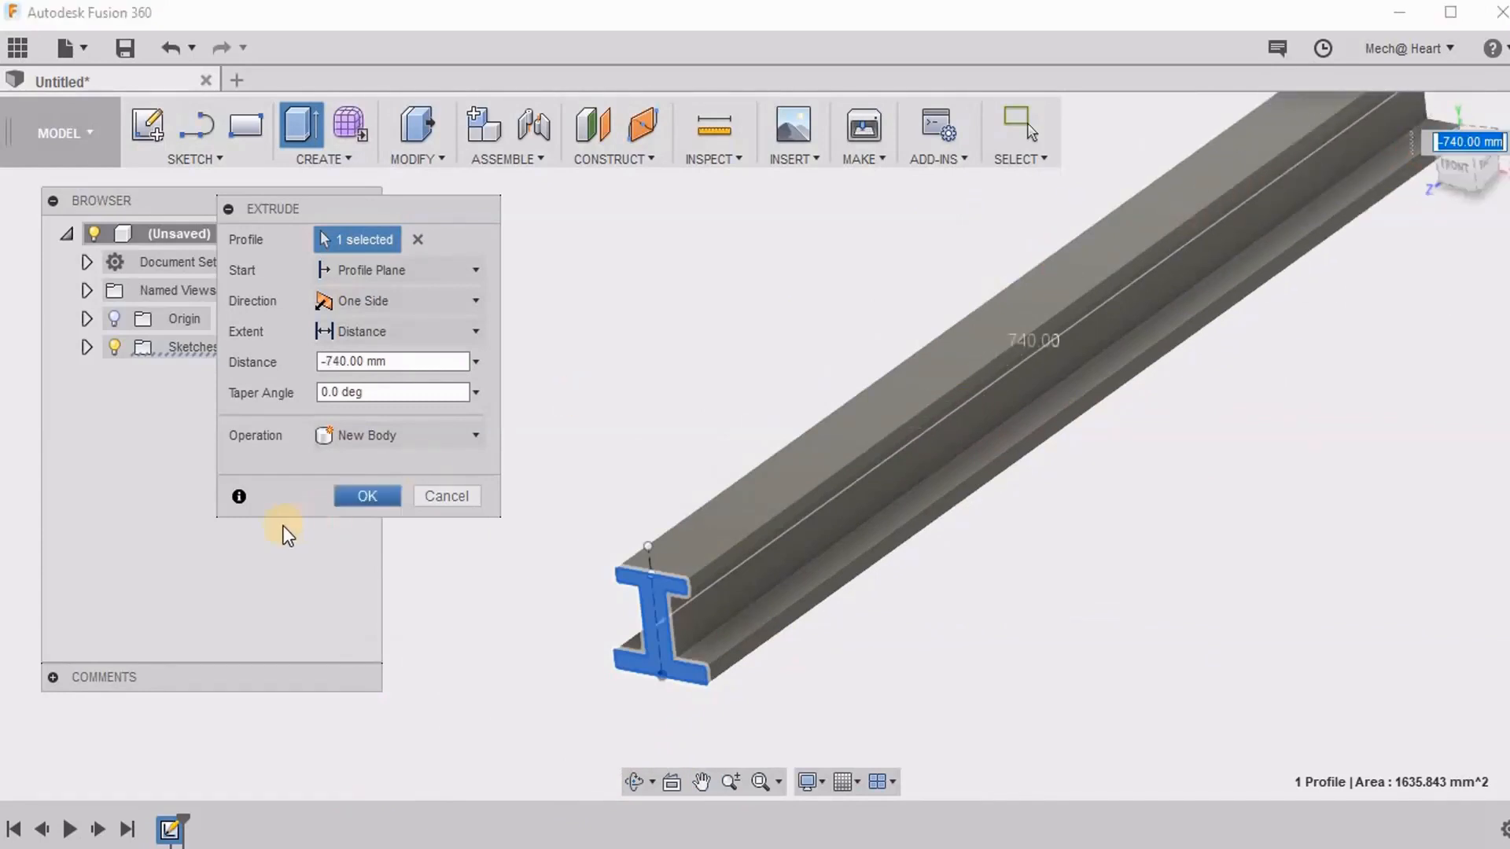
{"action": "left_click", "coordinate": [351, 495]}
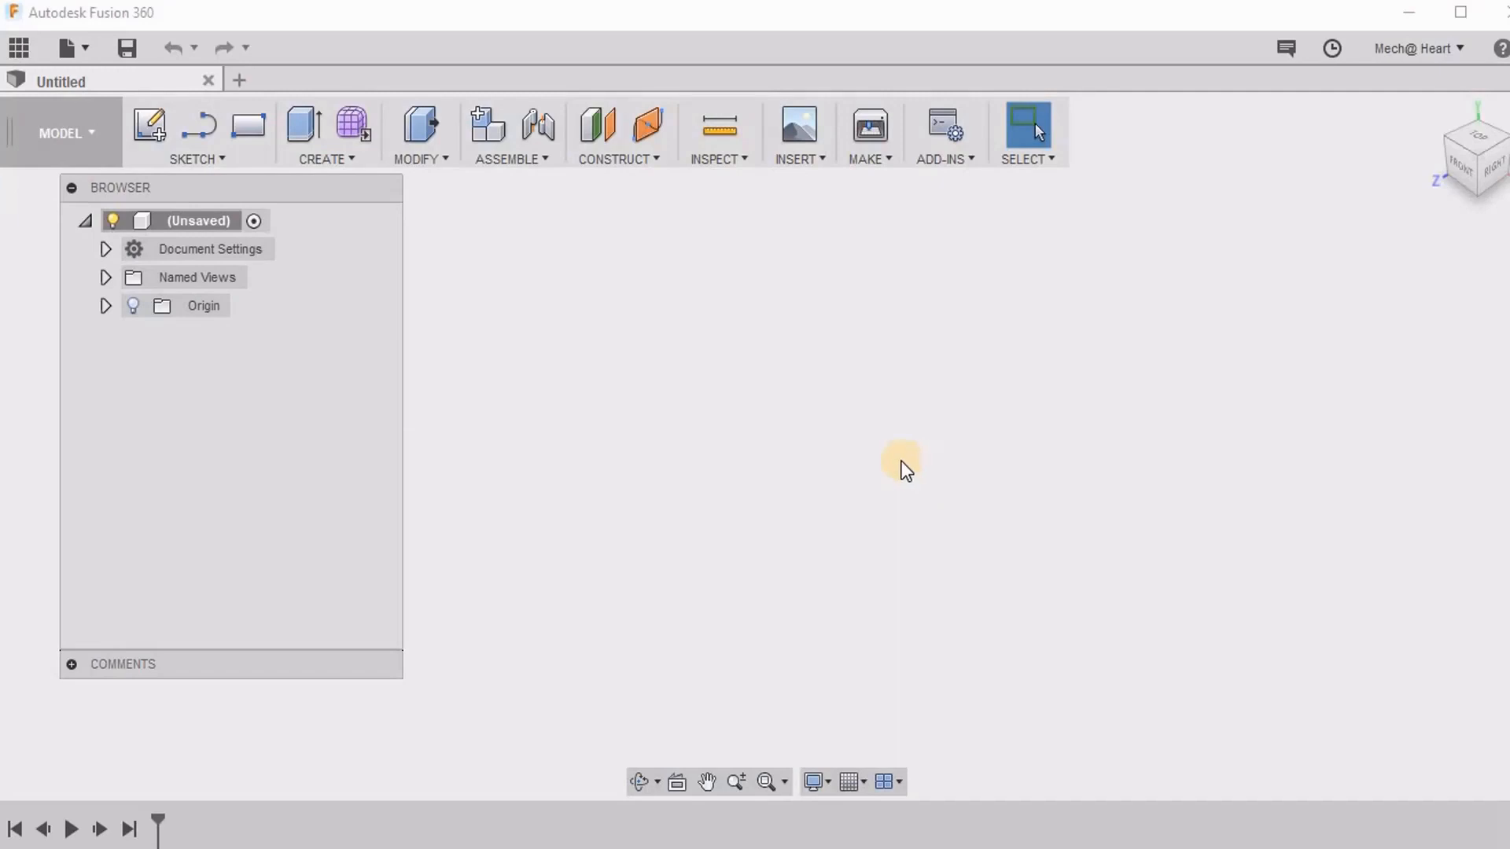
Start a sketch on the horizontal origin plane of the empty design.
{"action": "left_click", "coordinate": [209, 158]}
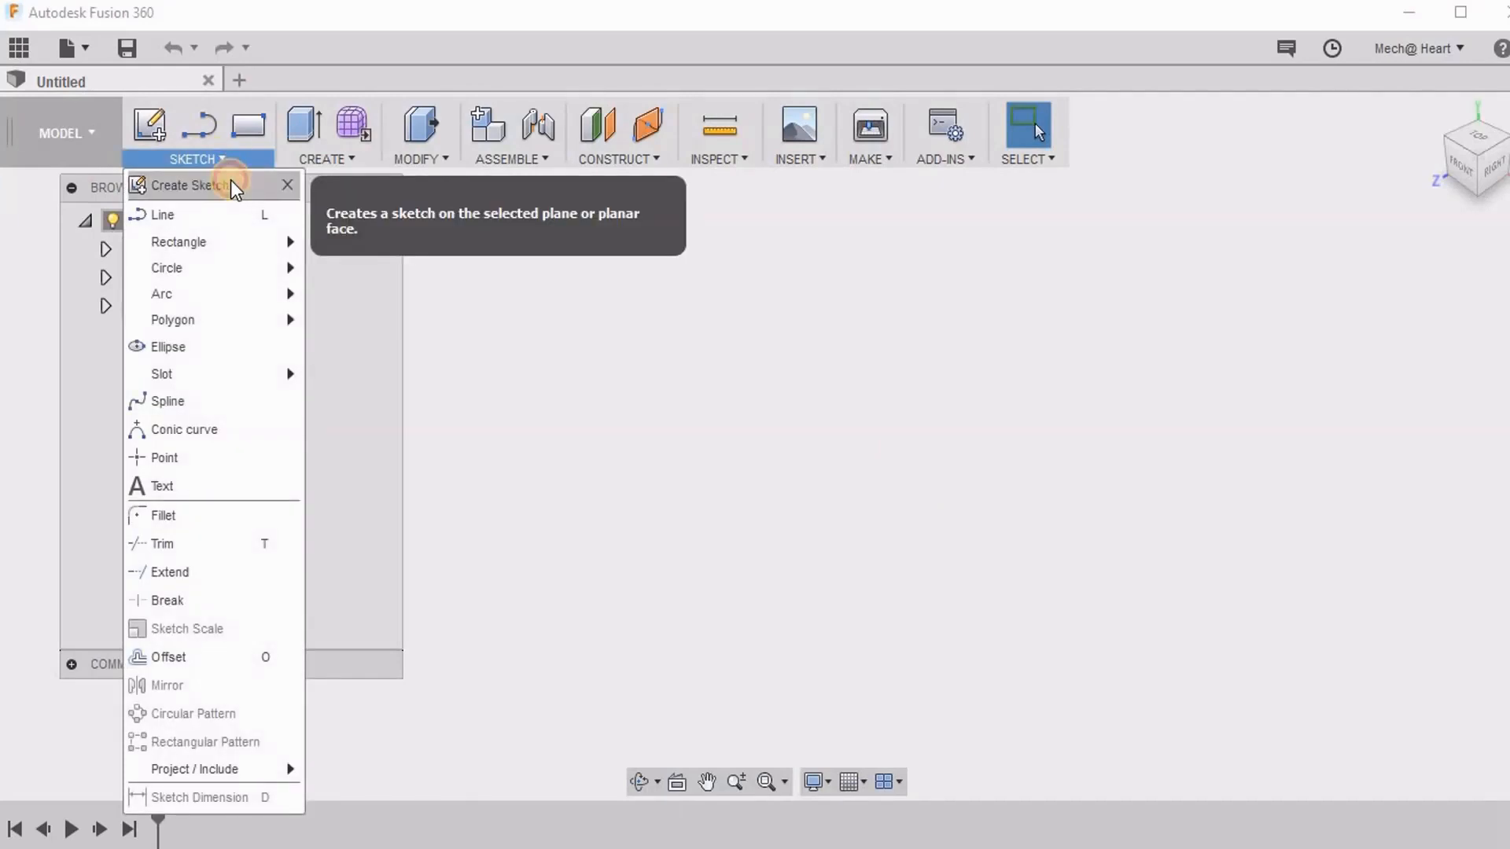
{"action": "left_click", "coordinate": [231, 185]}
{"action": "left_click", "coordinate": [765, 525]}
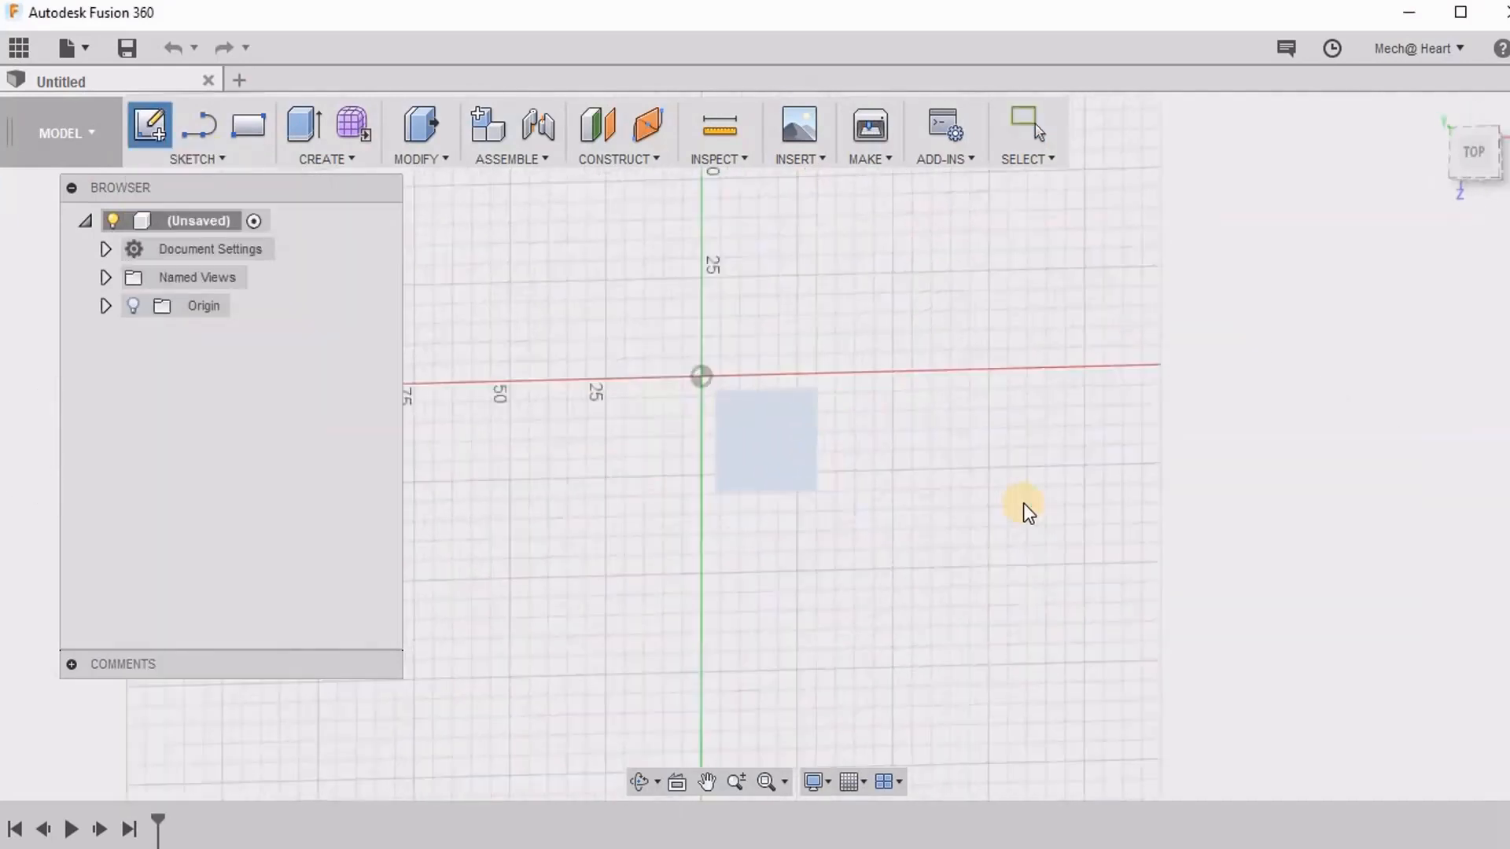
{"action": "middle_click_drag", "start_coordinate": [856, 563], "coordinate": [796, 819]}
{"action": "key", "text": "Escape"}
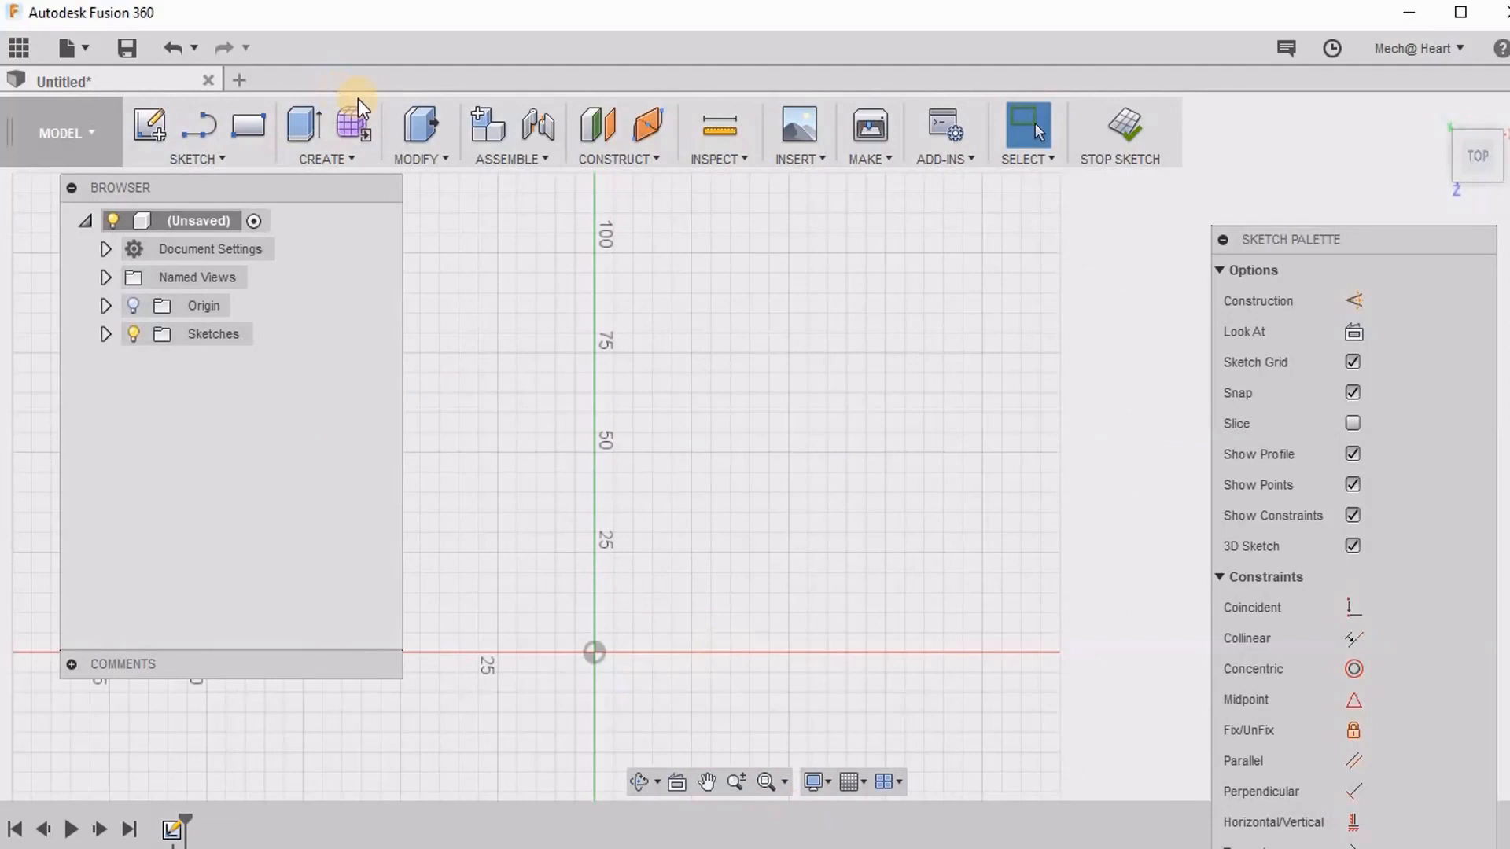
Draw a five-point spline from the origin that bows outward and ends about 160 mm up beside the green axis, and finish the sketch.
{"action": "left_click", "coordinate": [234, 156]}
{"action": "left_click", "coordinate": [216, 399]}
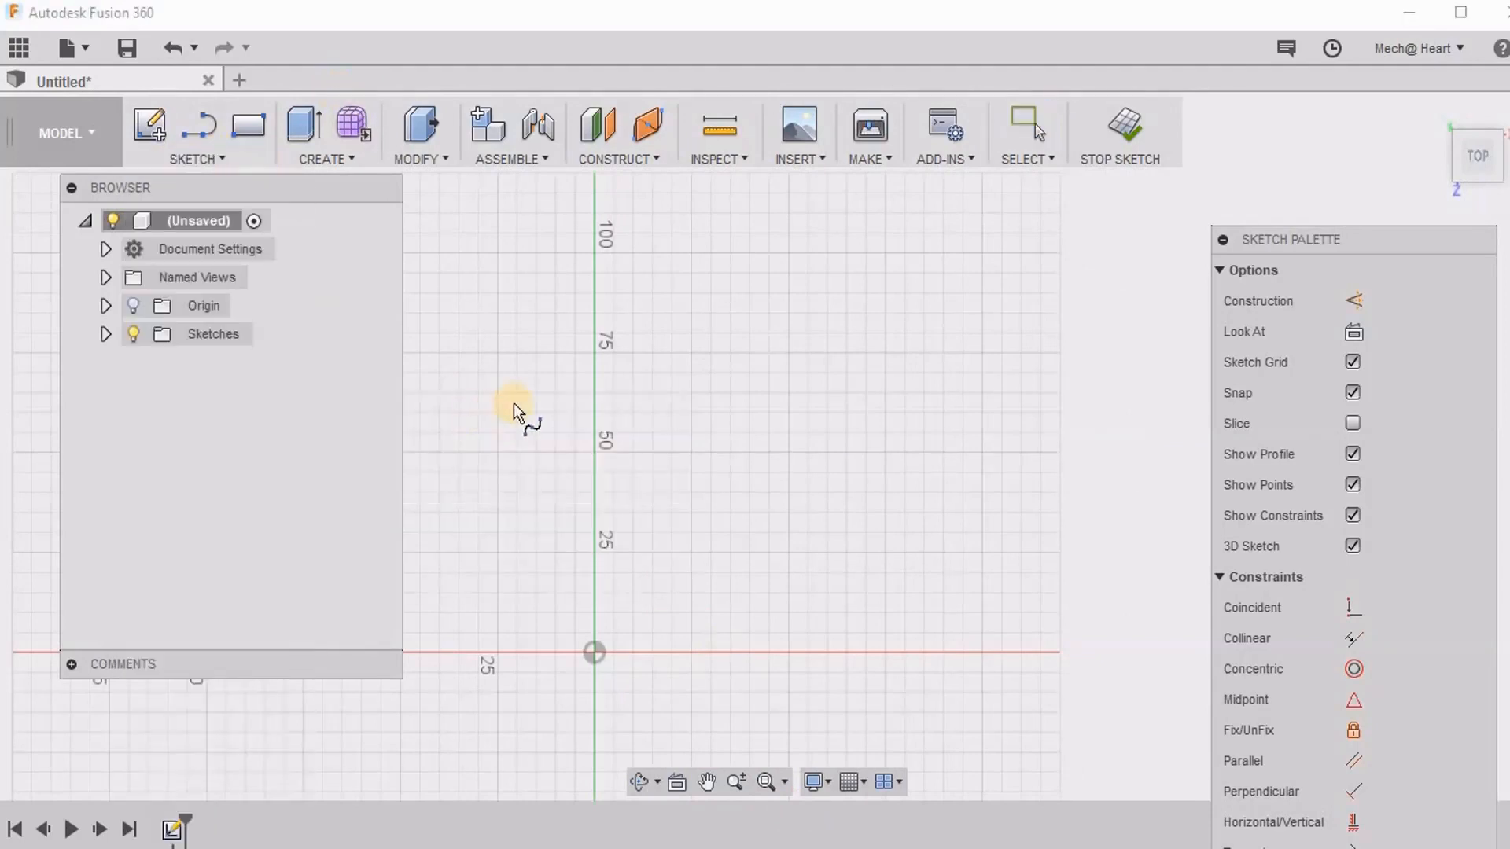
{"action": "left_click", "coordinate": [595, 652]}
{"action": "left_click", "coordinate": [757, 521]}
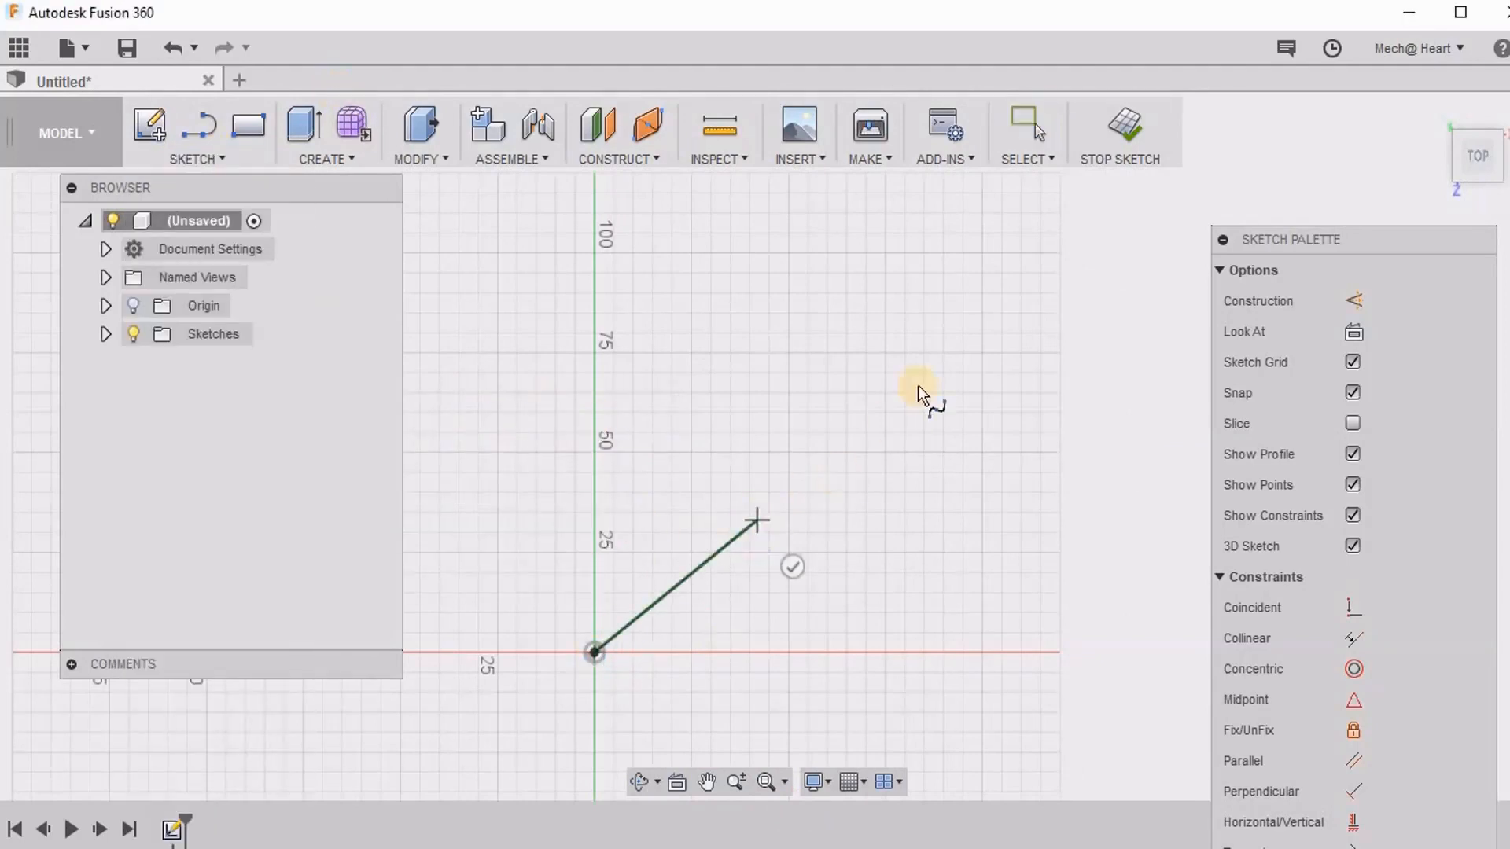
{"action": "middle_click_drag", "start_coordinate": [926, 398], "coordinate": [968, 565]}
{"action": "left_click", "coordinate": [958, 481]}
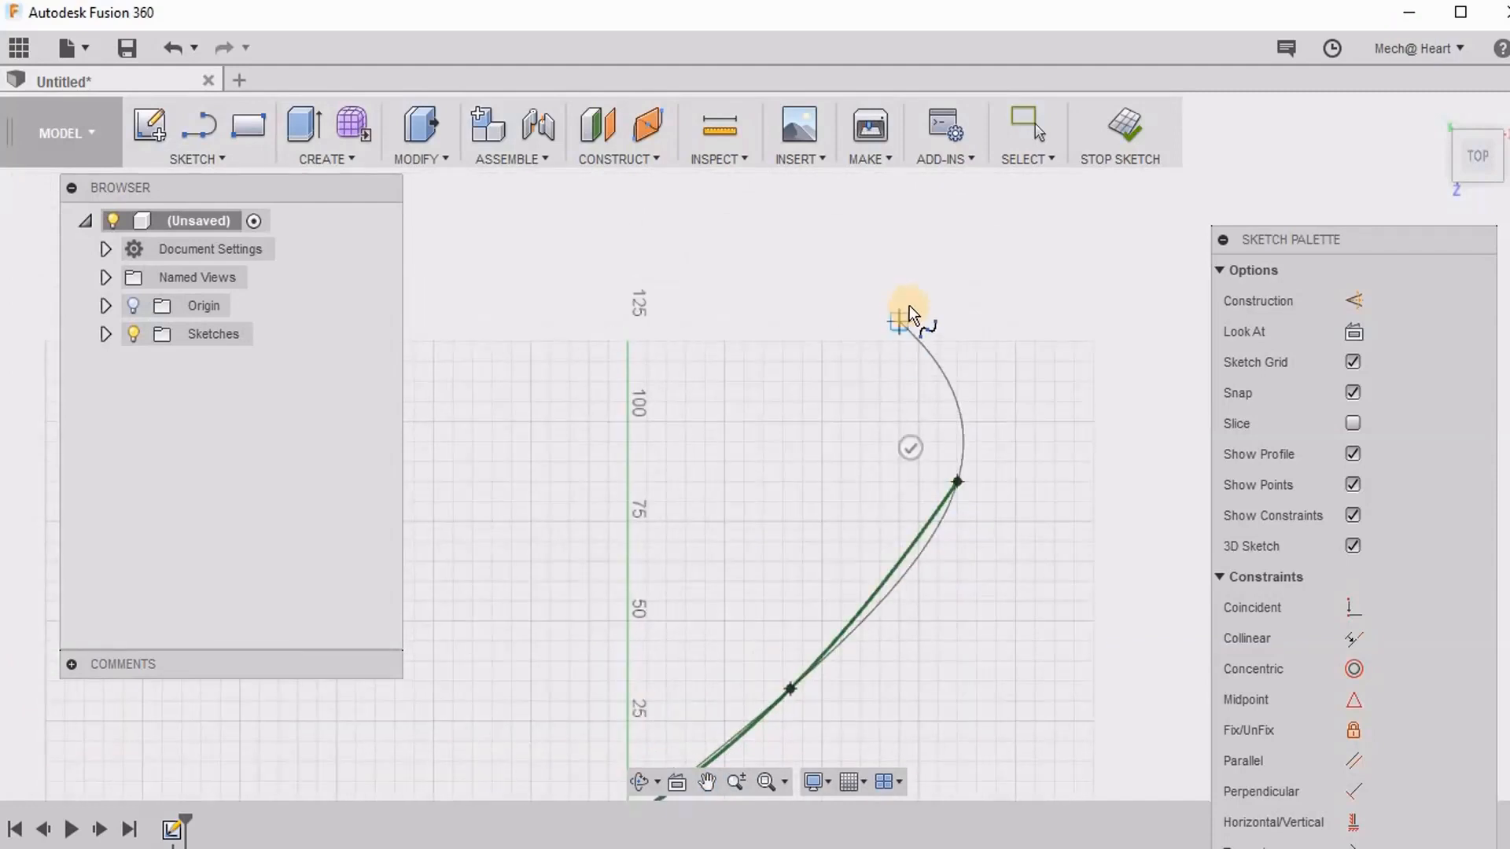
{"action": "left_click", "coordinate": [906, 305]}
{"action": "double_click", "coordinate": [671, 182]}
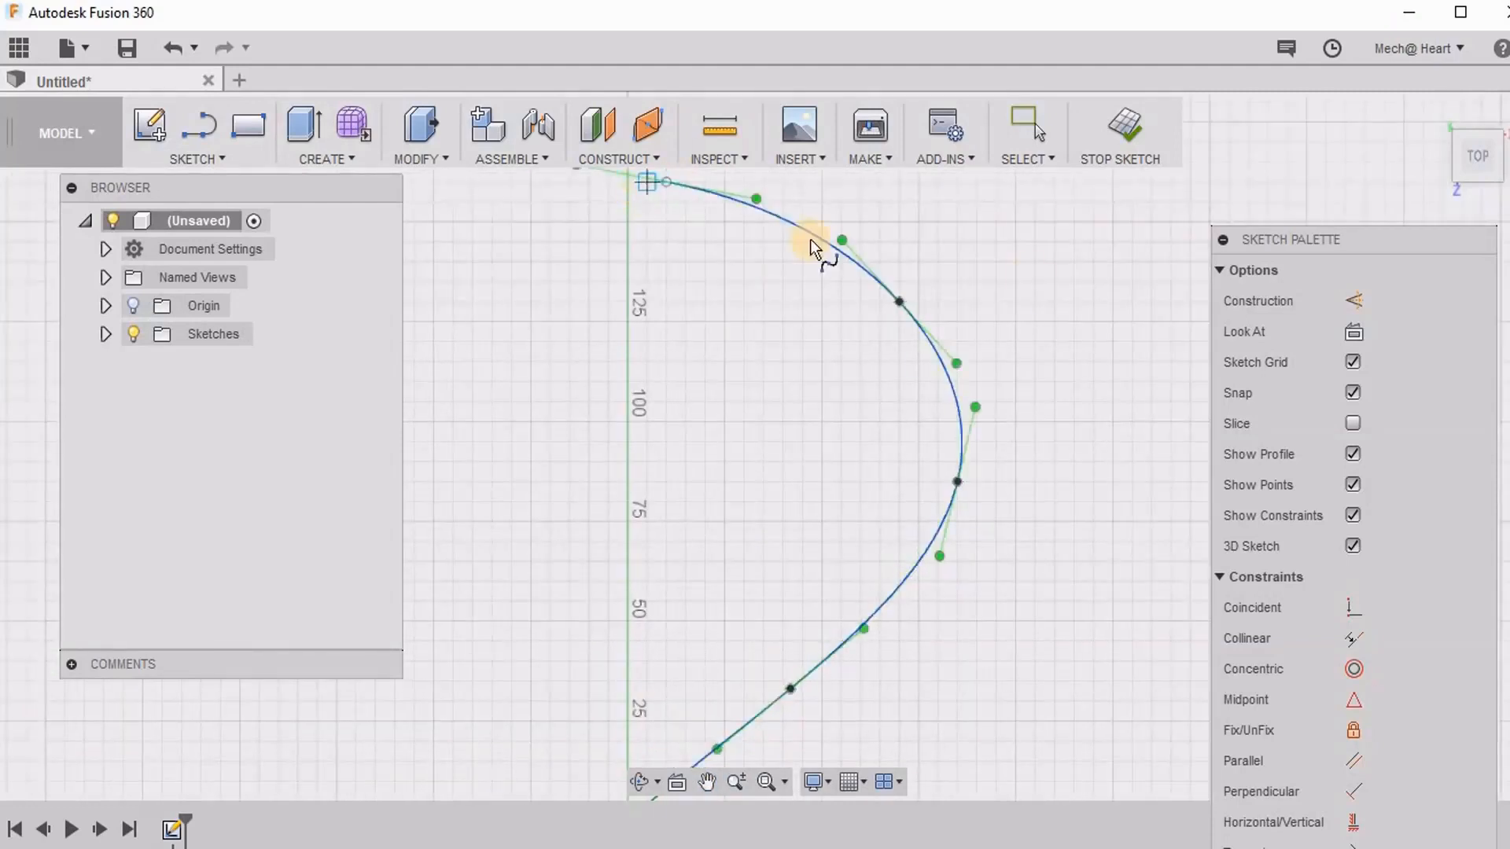
{"action": "scroll", "coordinate": [955, 418], "scroll_direction": "down", "scroll_amount": 2}
{"action": "scroll", "coordinate": [960, 448], "scroll_direction": "down", "scroll_amount": 3}
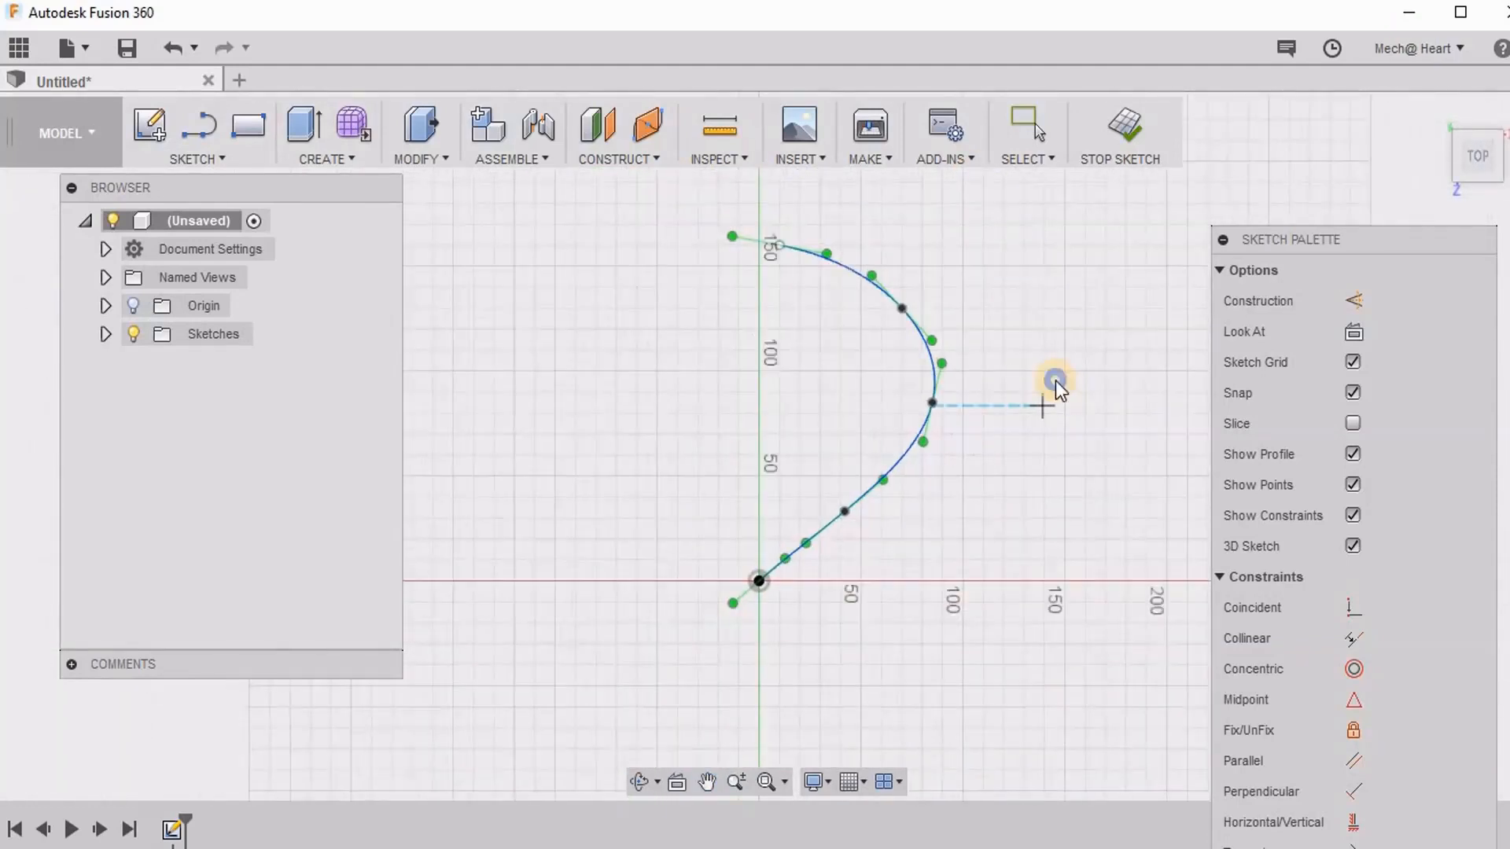
{"action": "right_click", "coordinate": [1056, 381]}
{"action": "left_click", "coordinate": [1137, 392]}
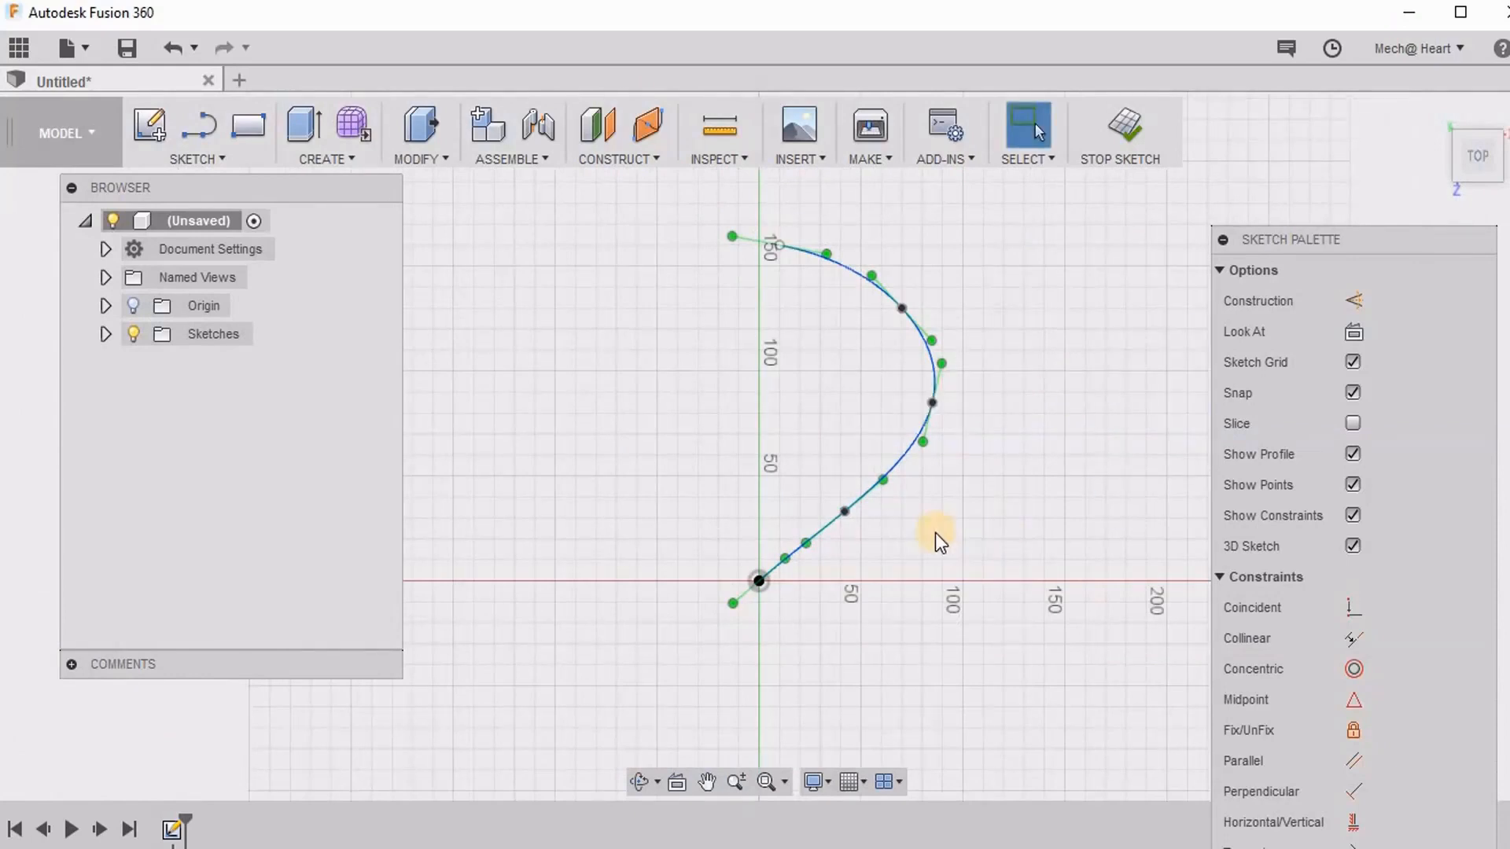
{"action": "left_click", "coordinate": [1125, 124]}
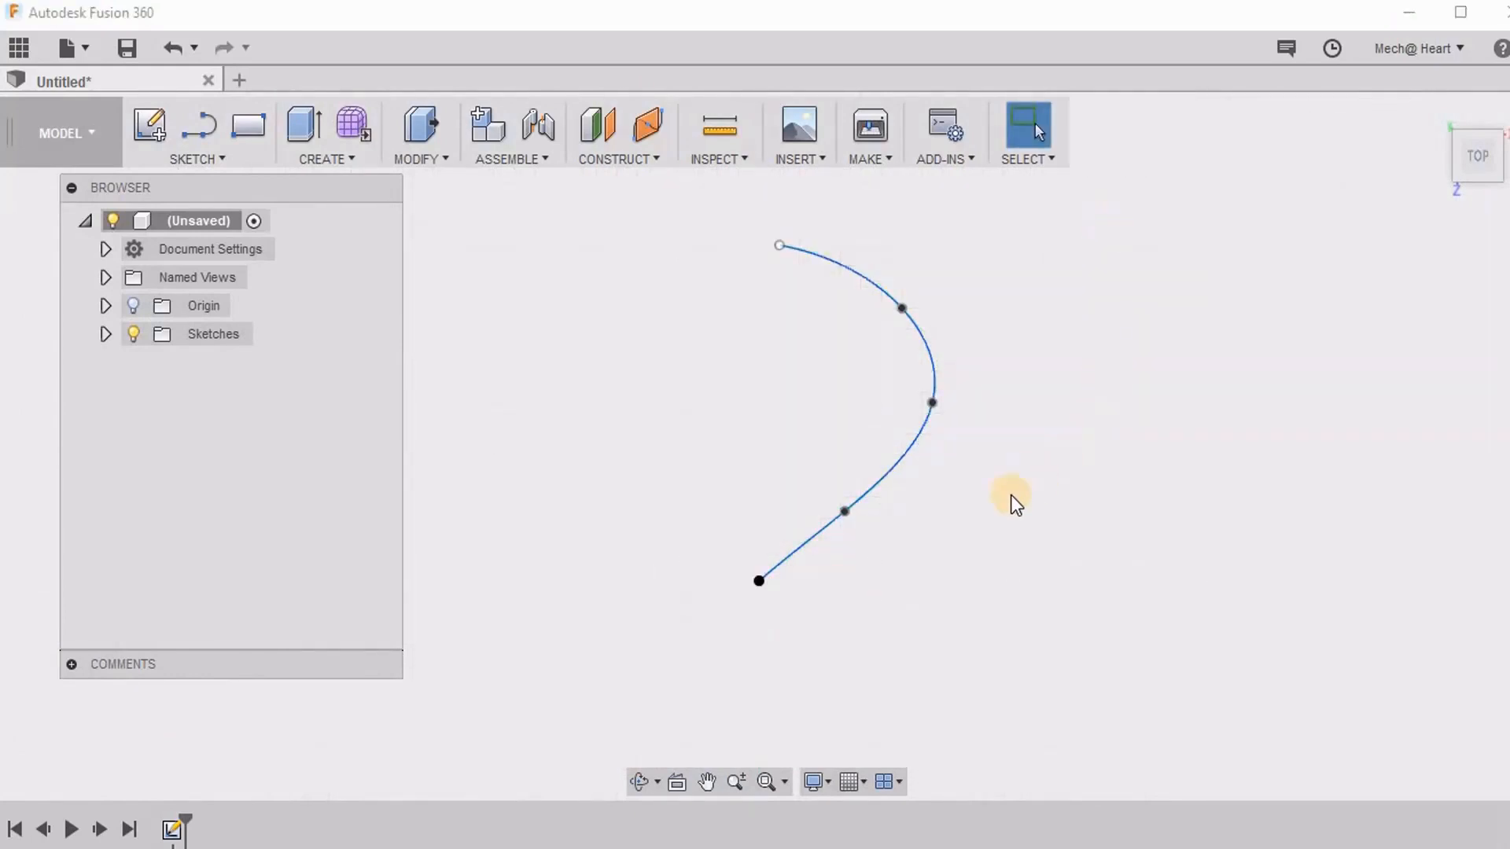
Construct a plane along the spline path at distance 0.00, at the spline's start point on the origin.
{"action": "middle_click_drag", "start_coordinate": [939, 456], "coordinate": [981, 408], "text": "shift"}
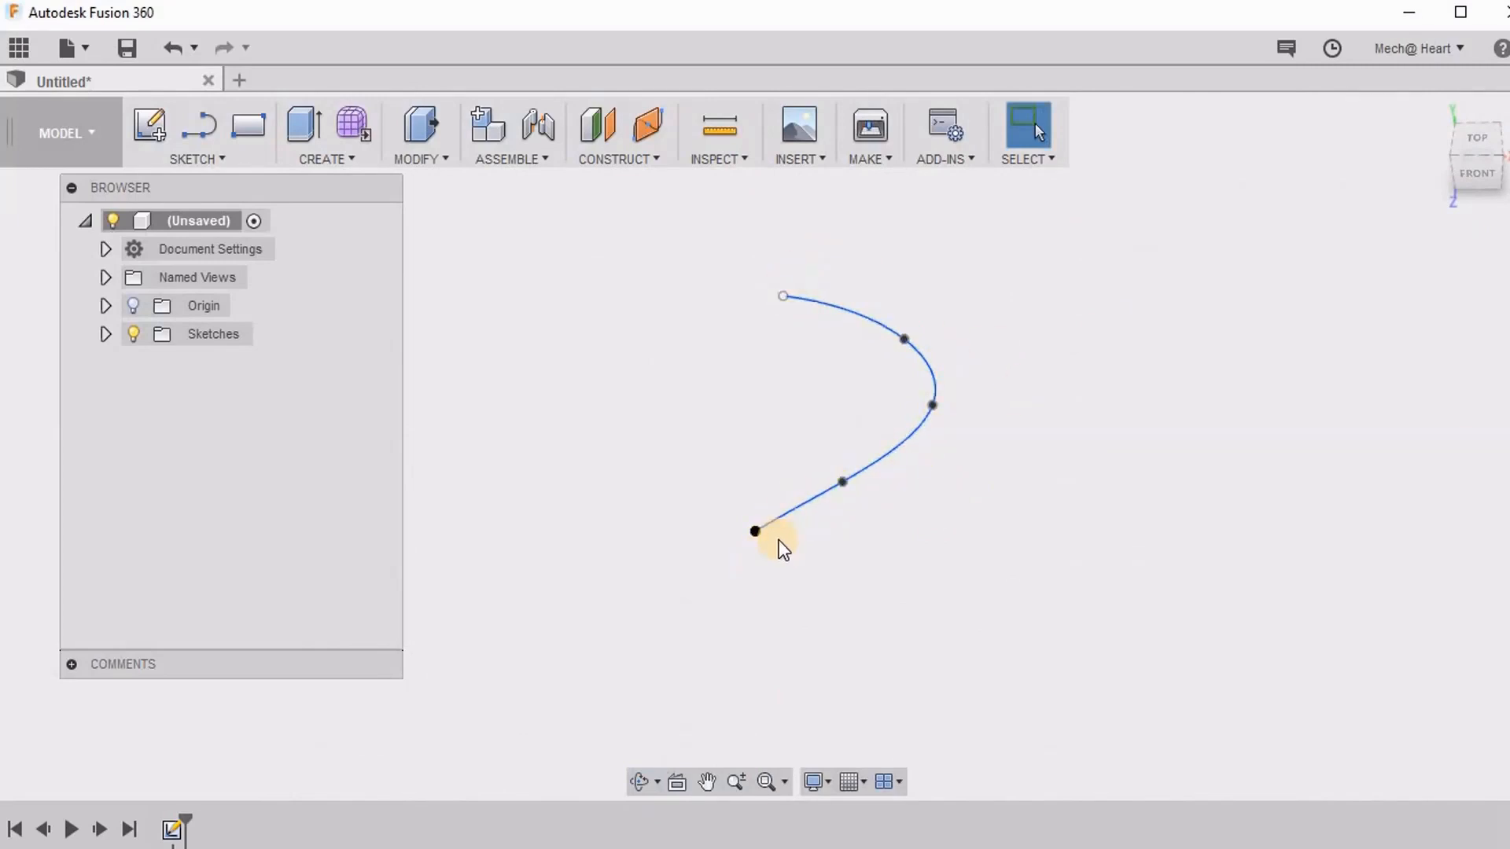
{"action": "scroll", "coordinate": [779, 541], "scroll_direction": "up", "scroll_amount": 3}
{"action": "left_click", "coordinate": [627, 165]}
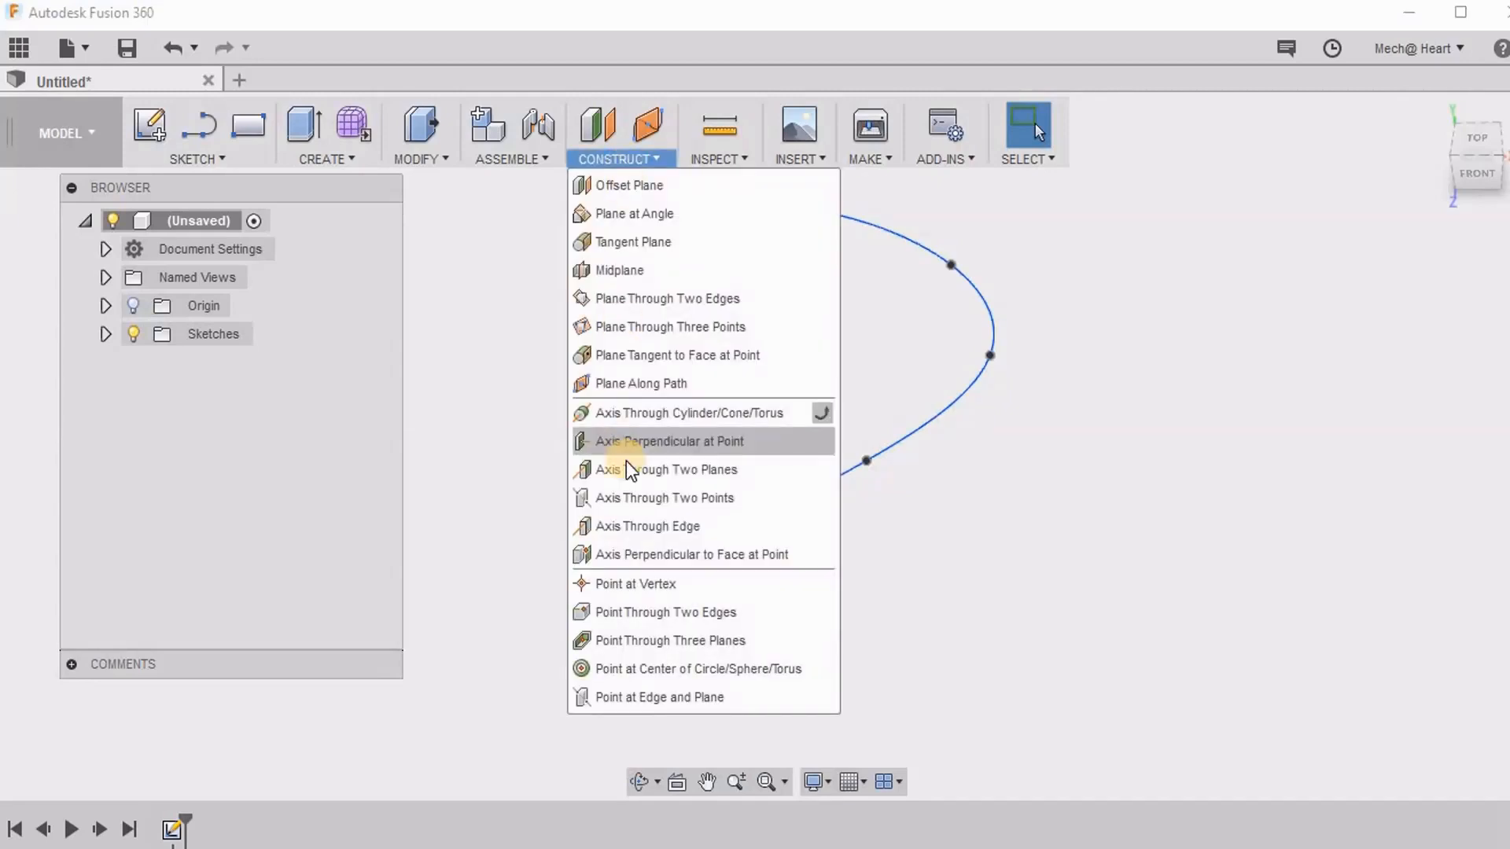
{"action": "left_click", "coordinate": [653, 385]}
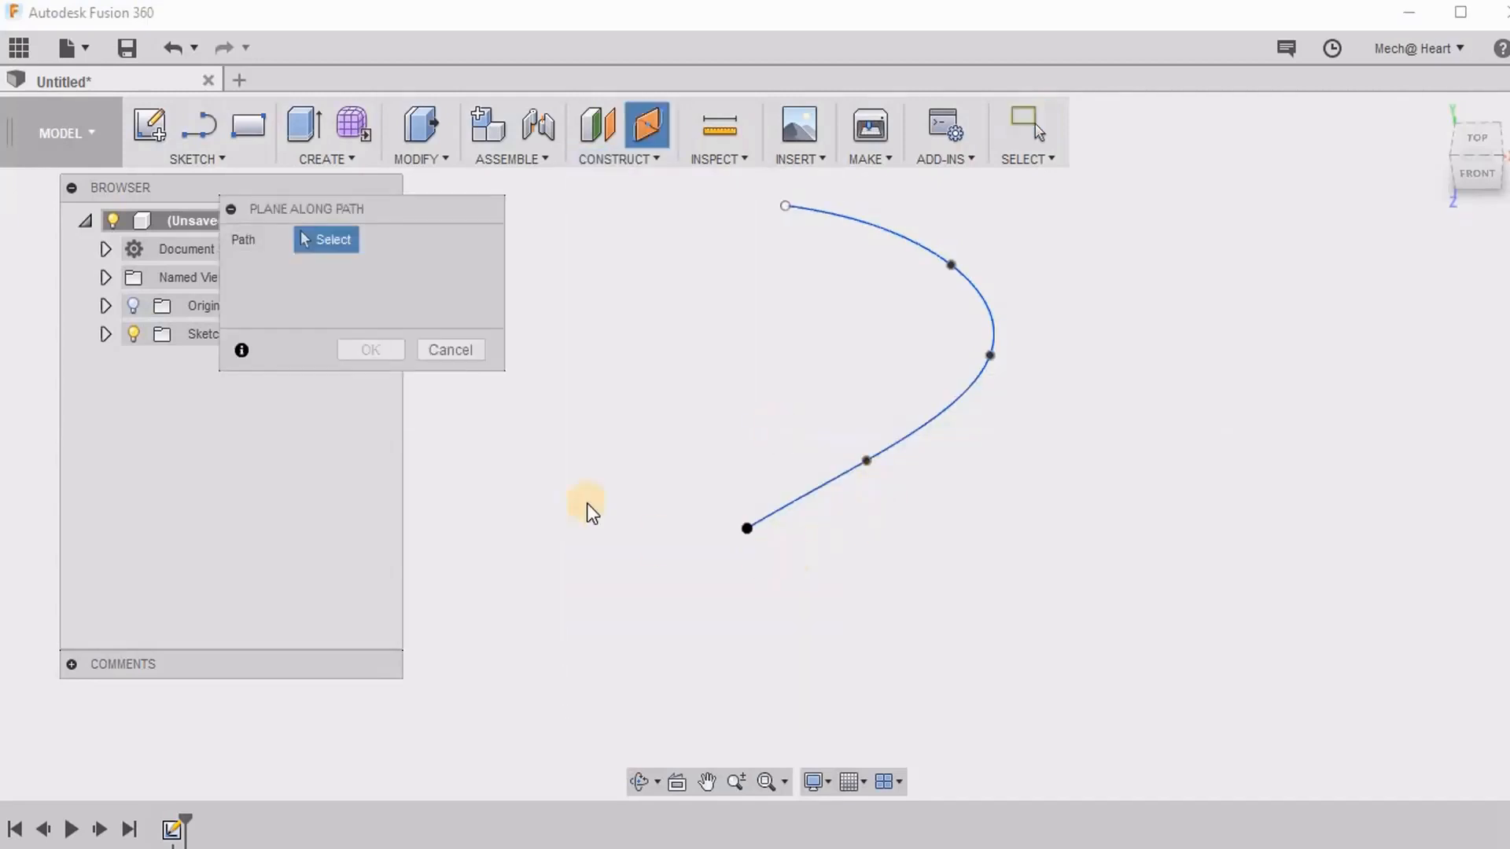
{"action": "left_click", "coordinate": [785, 510]}
{"action": "left_click_drag", "start_coordinate": [794, 508], "coordinate": [761, 523]}
{"action": "left_click", "coordinate": [384, 351]}
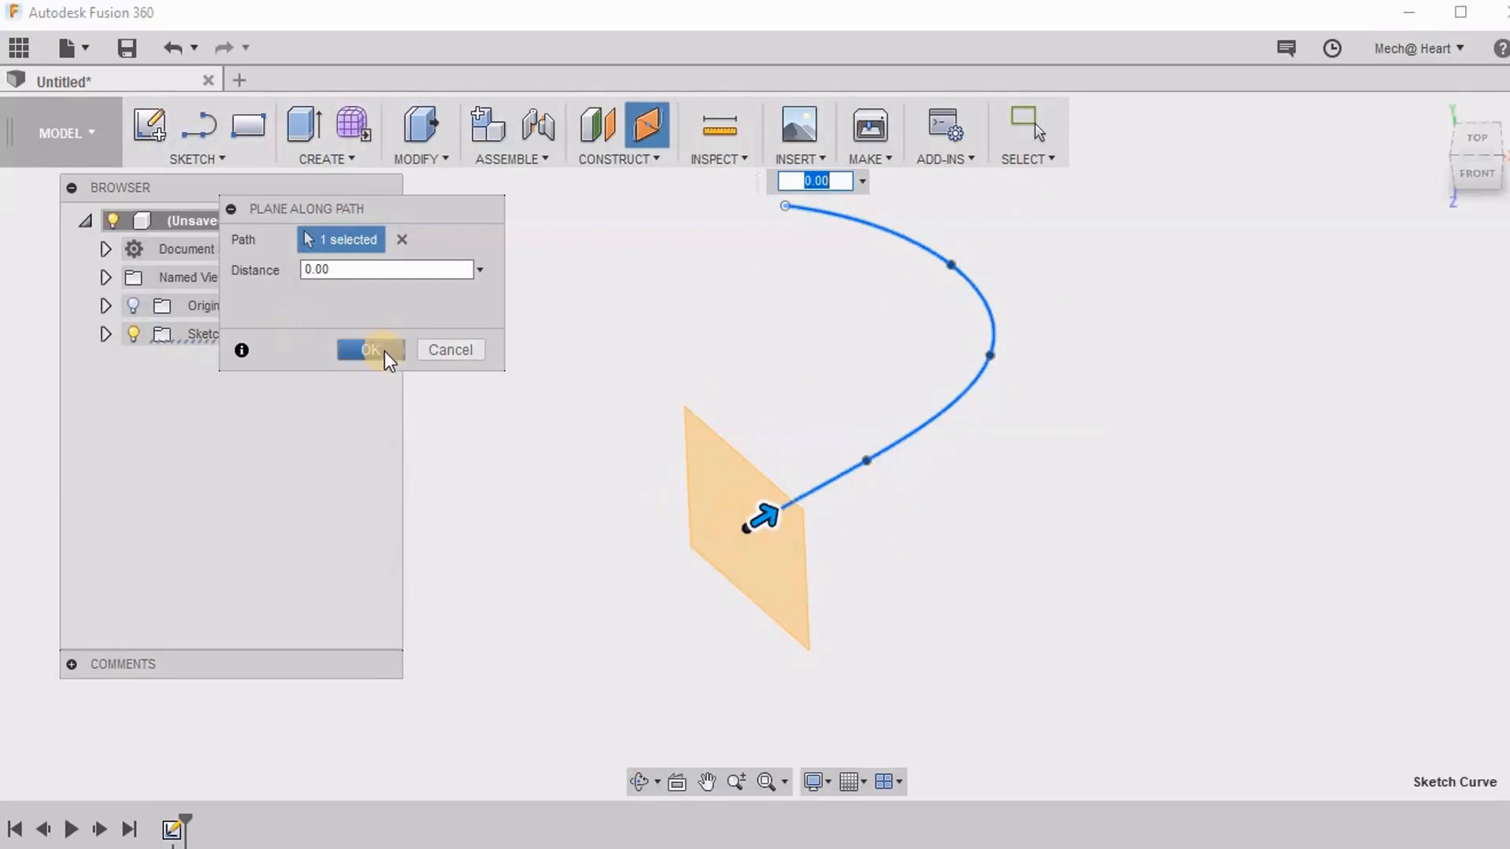
Create a sketch on the construction plane at the start of the spline.
{"action": "scroll", "coordinate": [1170, 405], "scroll_direction": "up", "scroll_amount": 2}
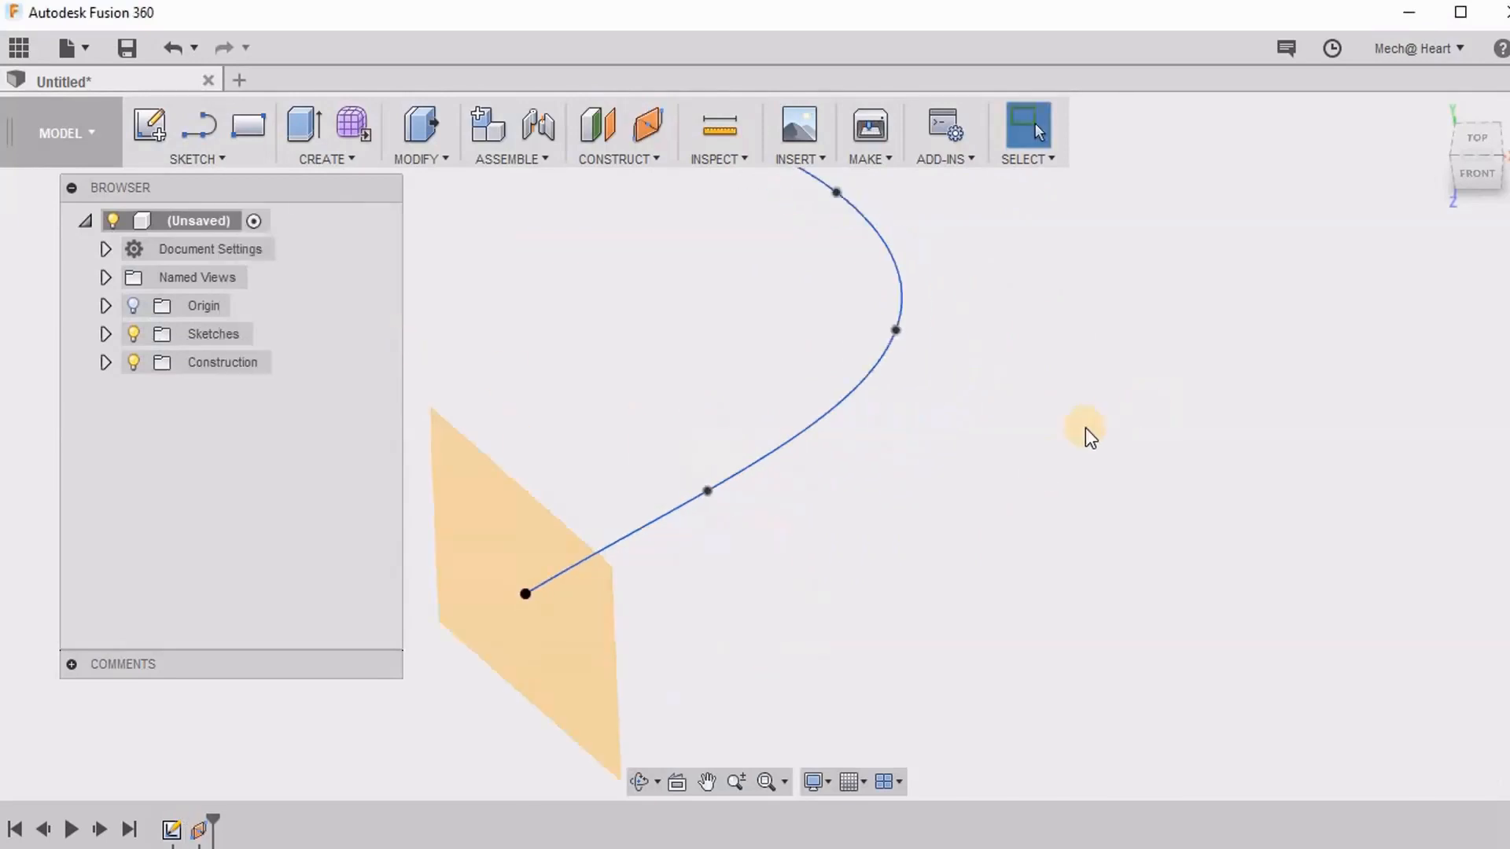
{"action": "scroll", "coordinate": [1085, 427], "scroll_direction": "down", "scroll_amount": 2}
{"action": "left_click", "coordinate": [705, 482]}
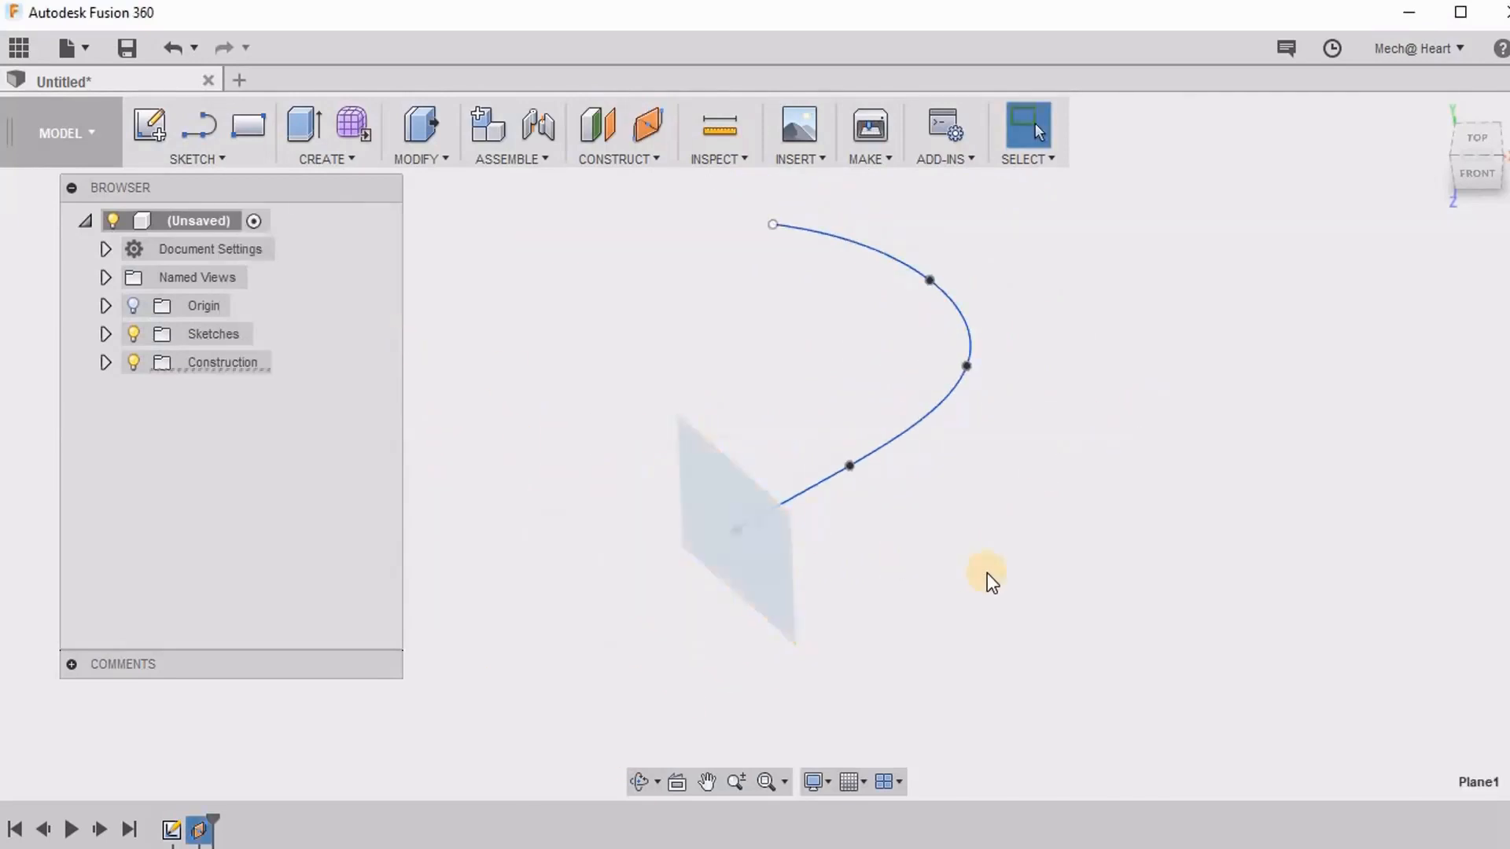
{"action": "left_click", "coordinate": [196, 160]}
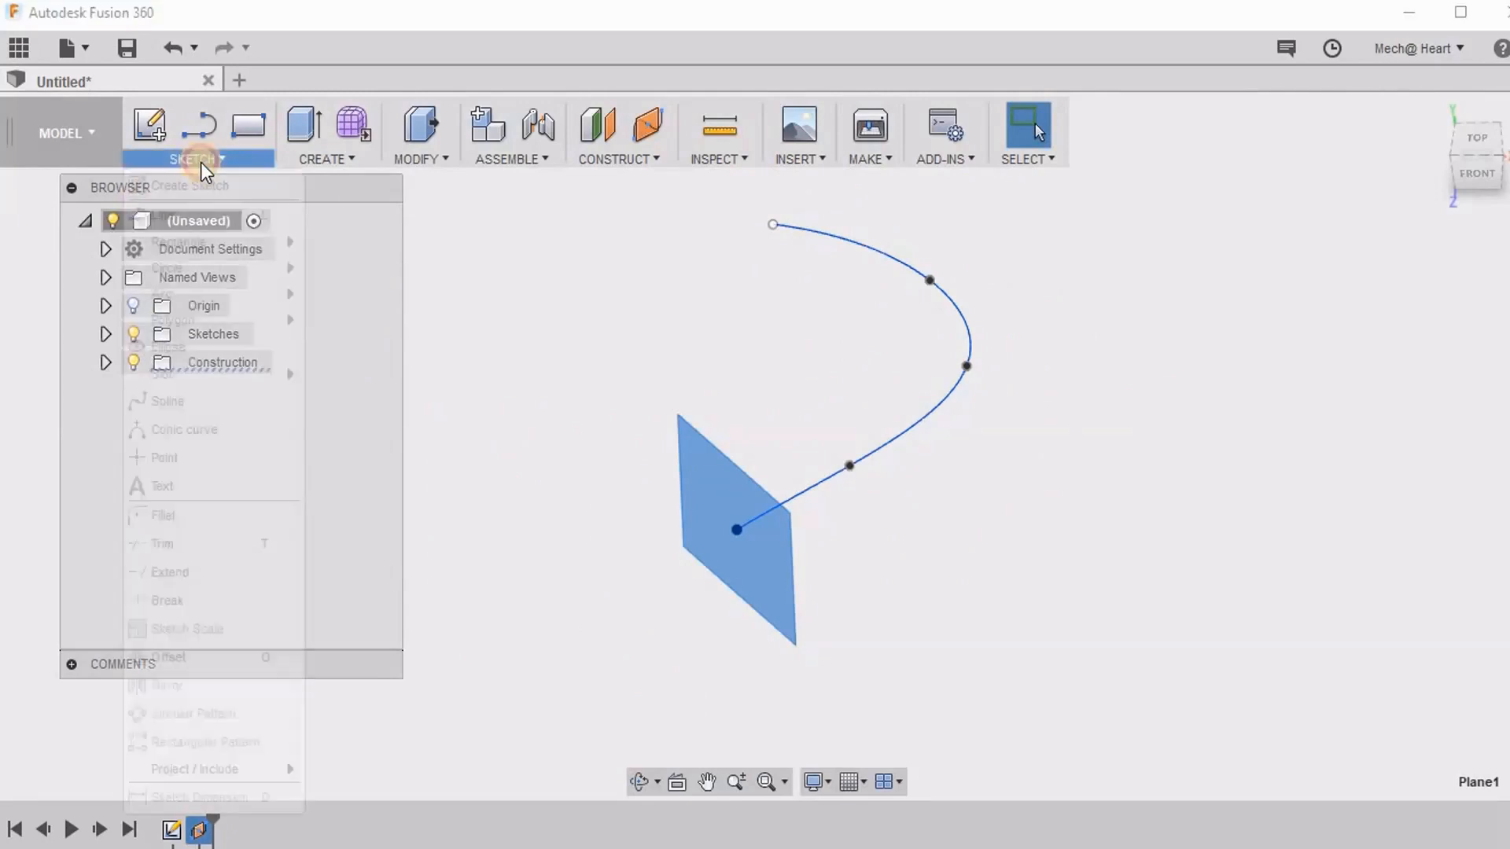
{"action": "left_click", "coordinate": [209, 191]}
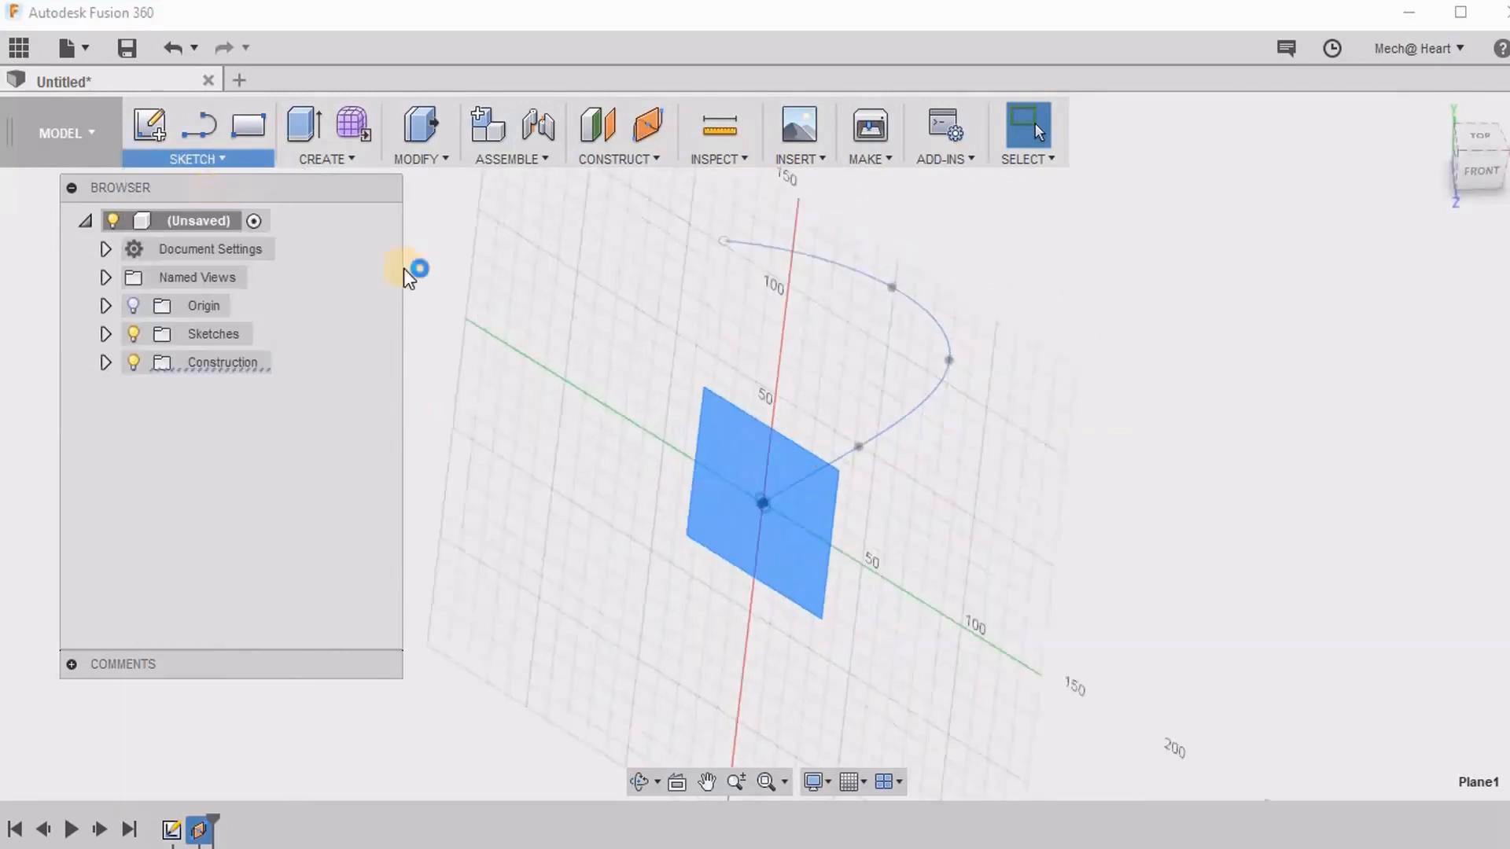
Draw the upper flange outline with a top edge about 60 mm long, a short vertical right end and a 20 mm line back inward.
{"action": "left_click", "coordinate": [206, 158]}
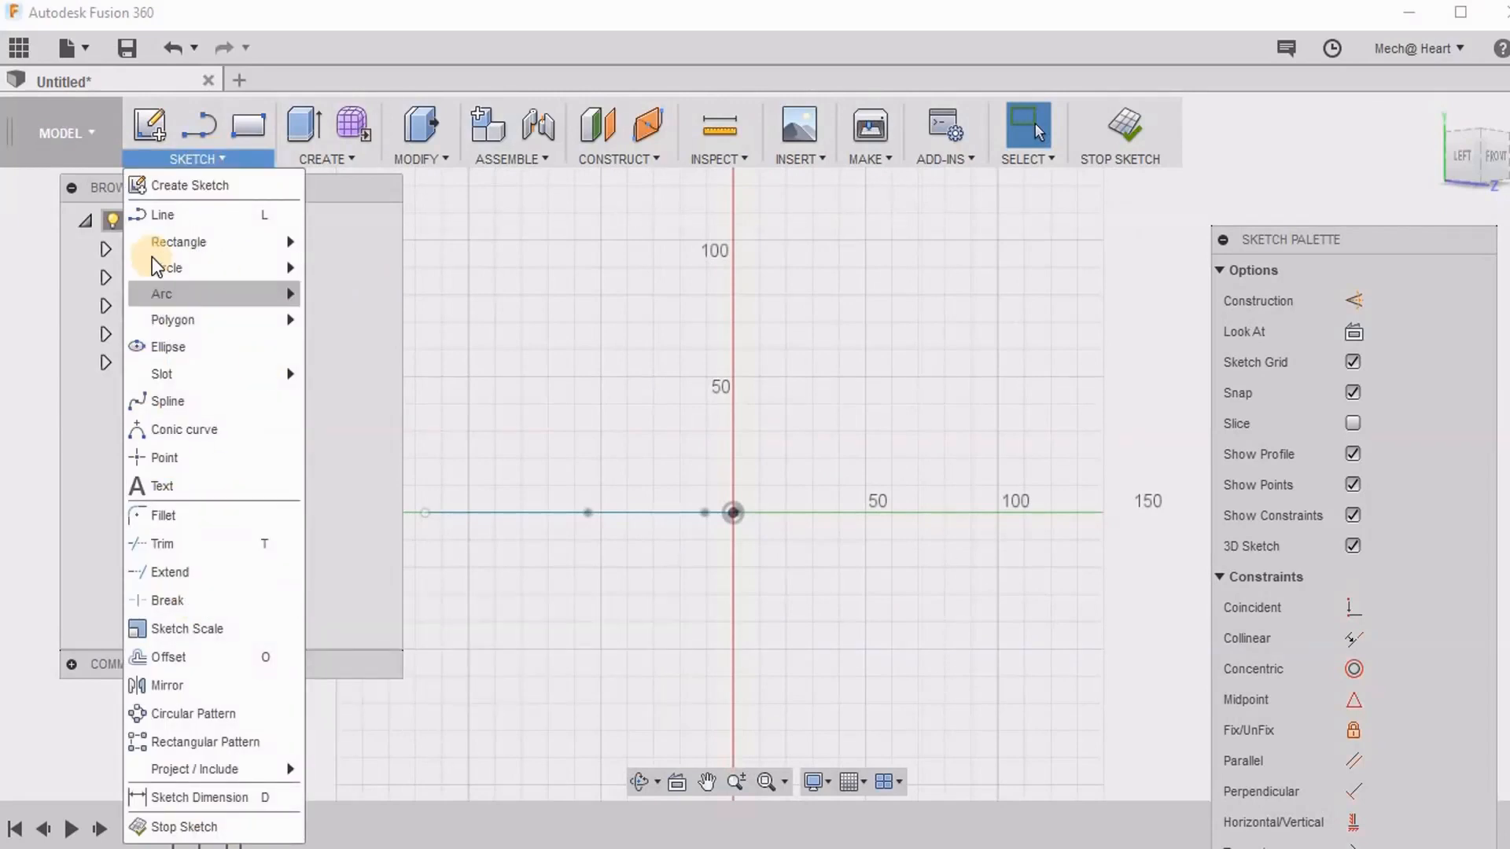
{"action": "left_click", "coordinate": [157, 215]}
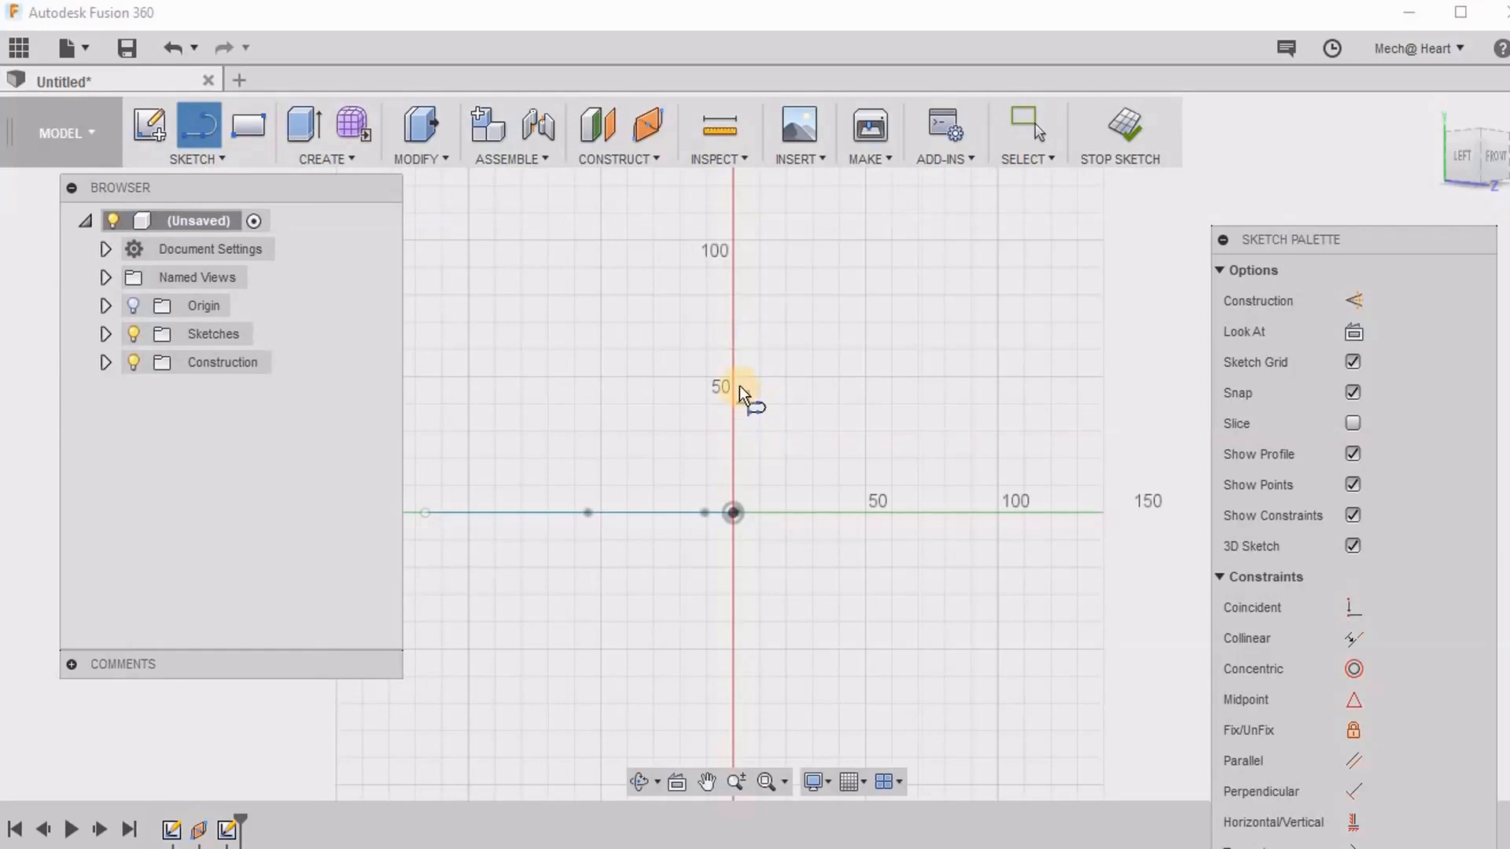
{"action": "left_click", "coordinate": [653, 378]}
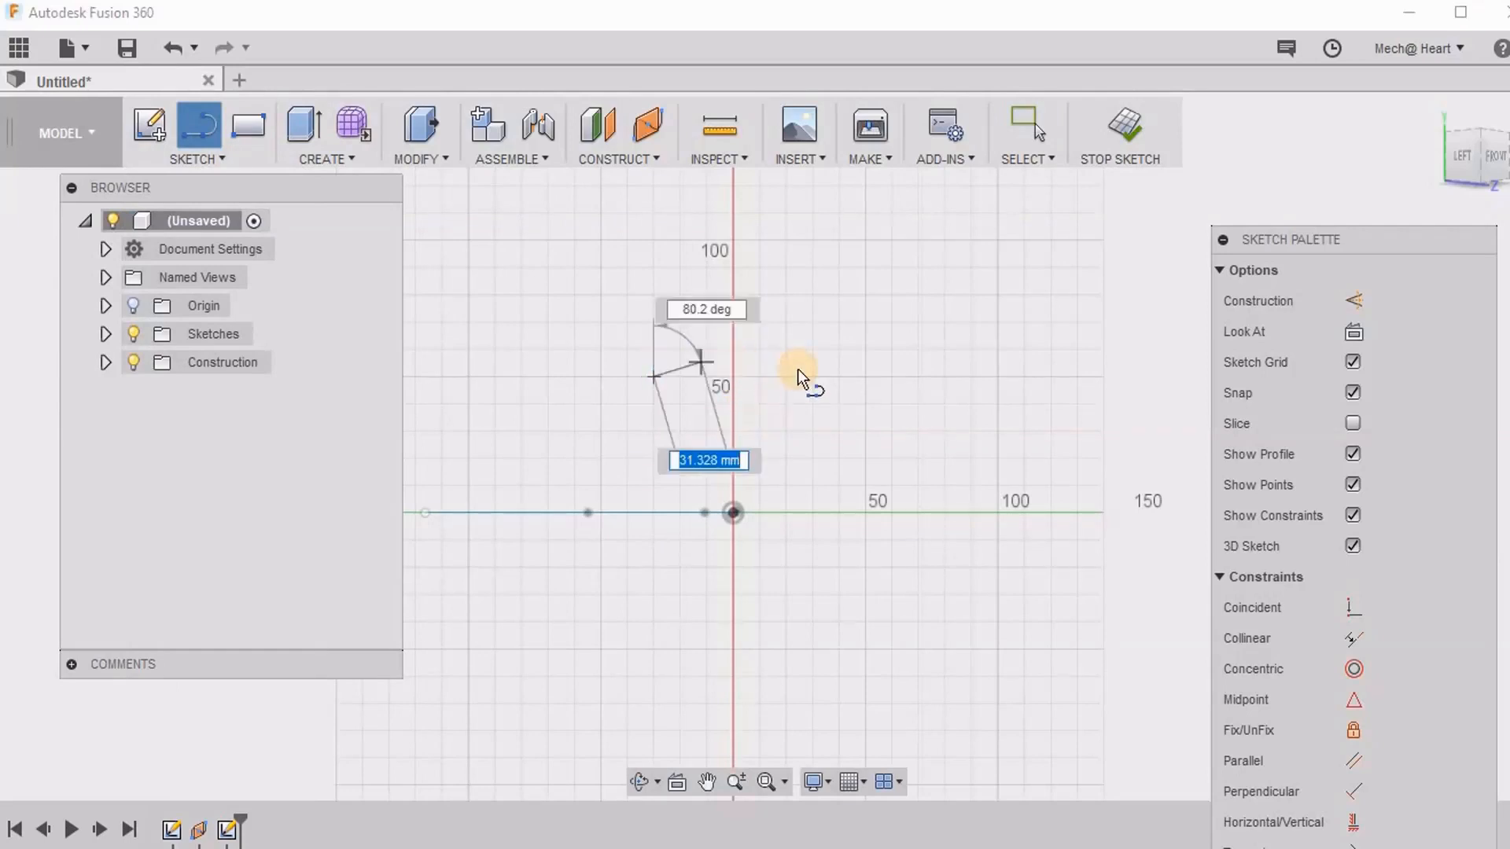
{"action": "left_click", "coordinate": [808, 370]}
{"action": "left_click_drag", "start_coordinate": [808, 370], "coordinate": [809, 417]}
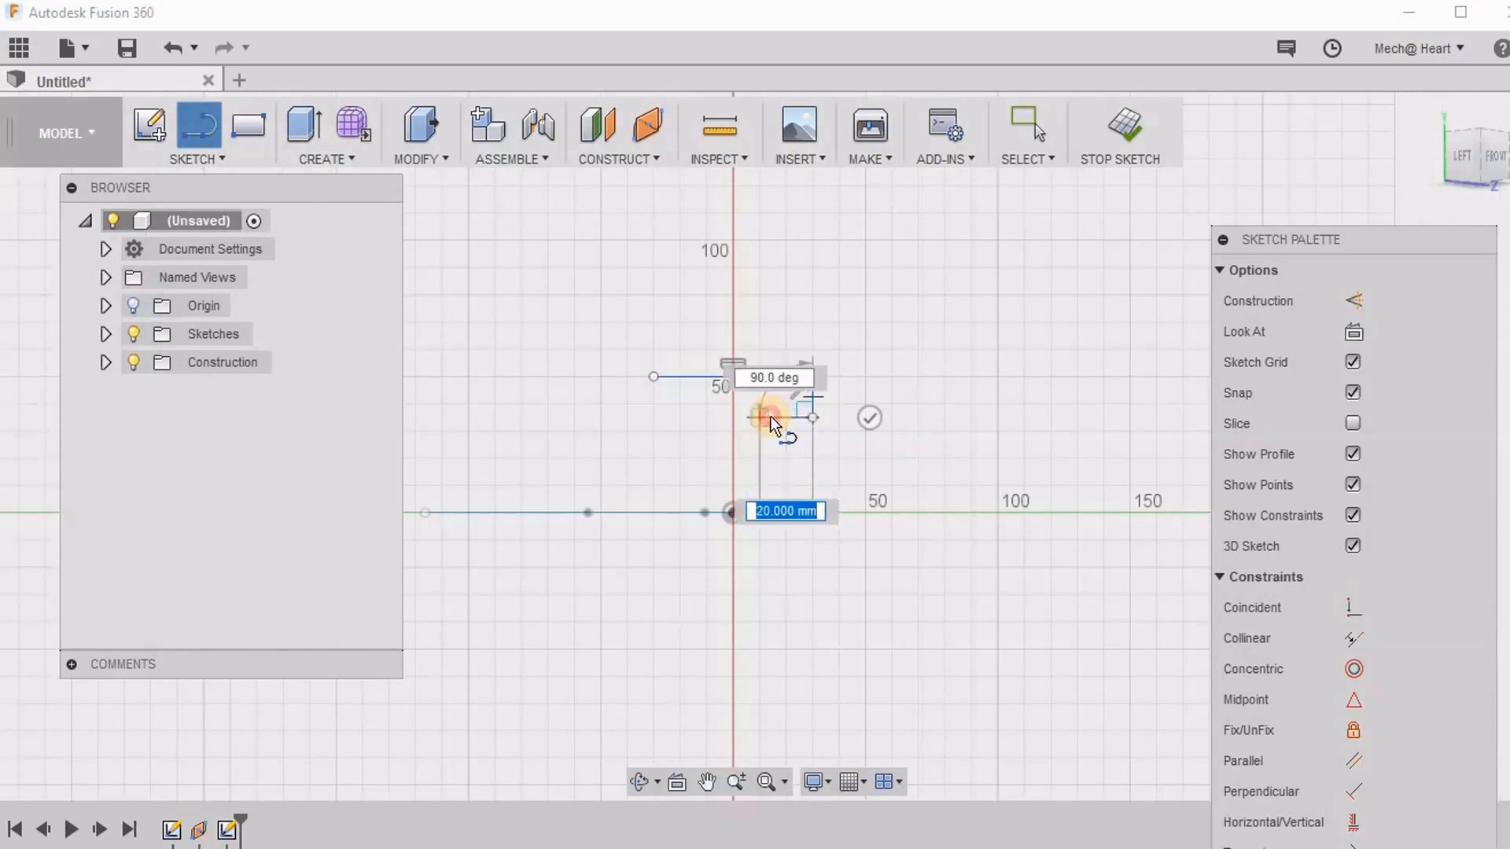
{"action": "left_click", "coordinate": [770, 417]}
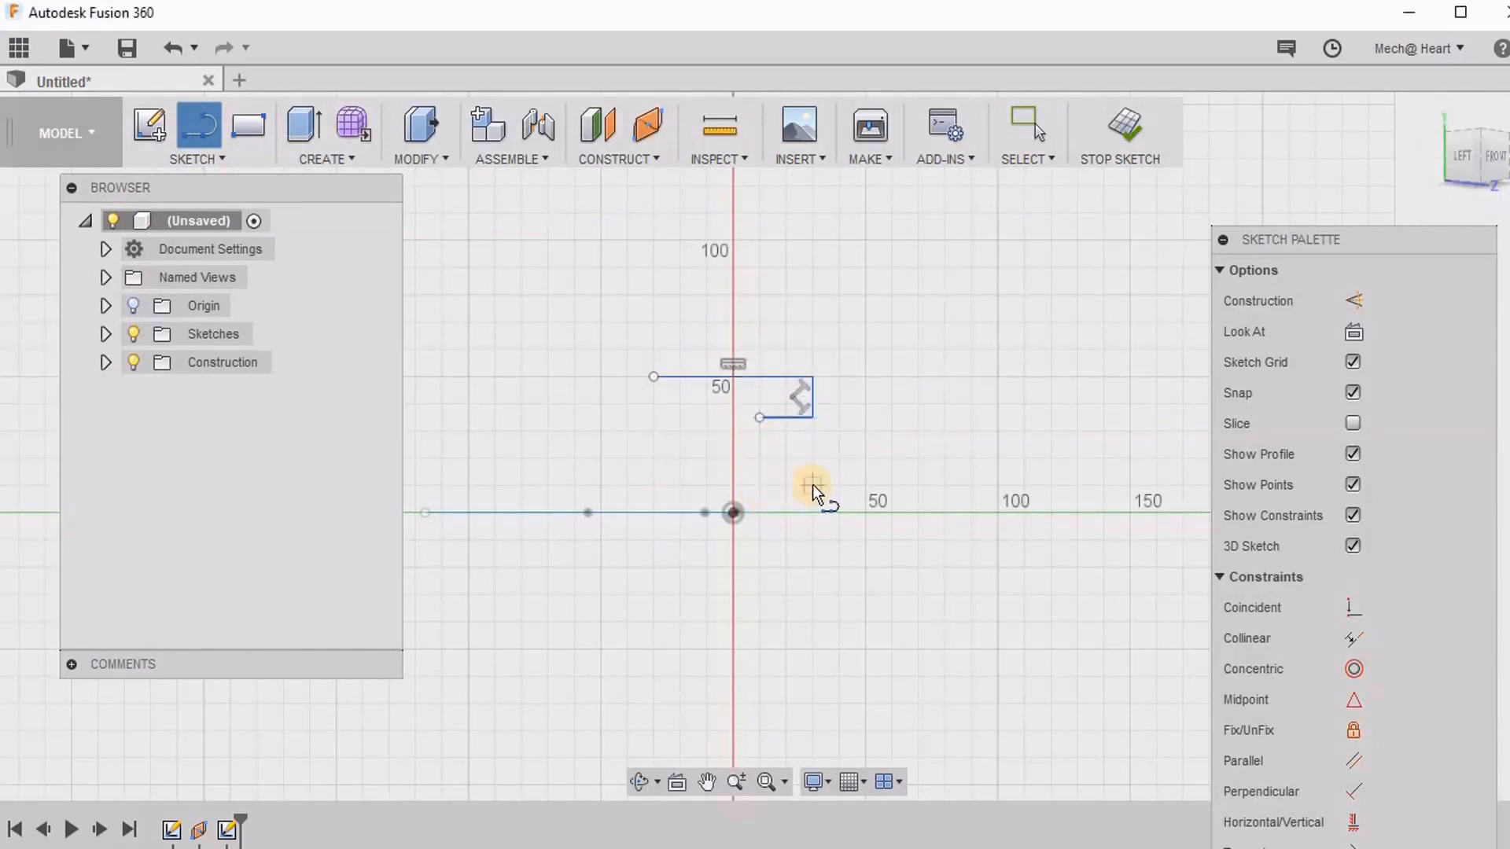
Continue the outline with the vertical right web line, an outward line about 20 mm long and the lower flange's short right end.
{"action": "left_click_drag", "start_coordinate": [759, 418], "coordinate": [816, 486]}
{"action": "key", "text": "ctrl+z"}
{"action": "left_click_drag", "start_coordinate": [759, 485], "coordinate": [813, 485]}
{"action": "left_click", "coordinate": [812, 512]}
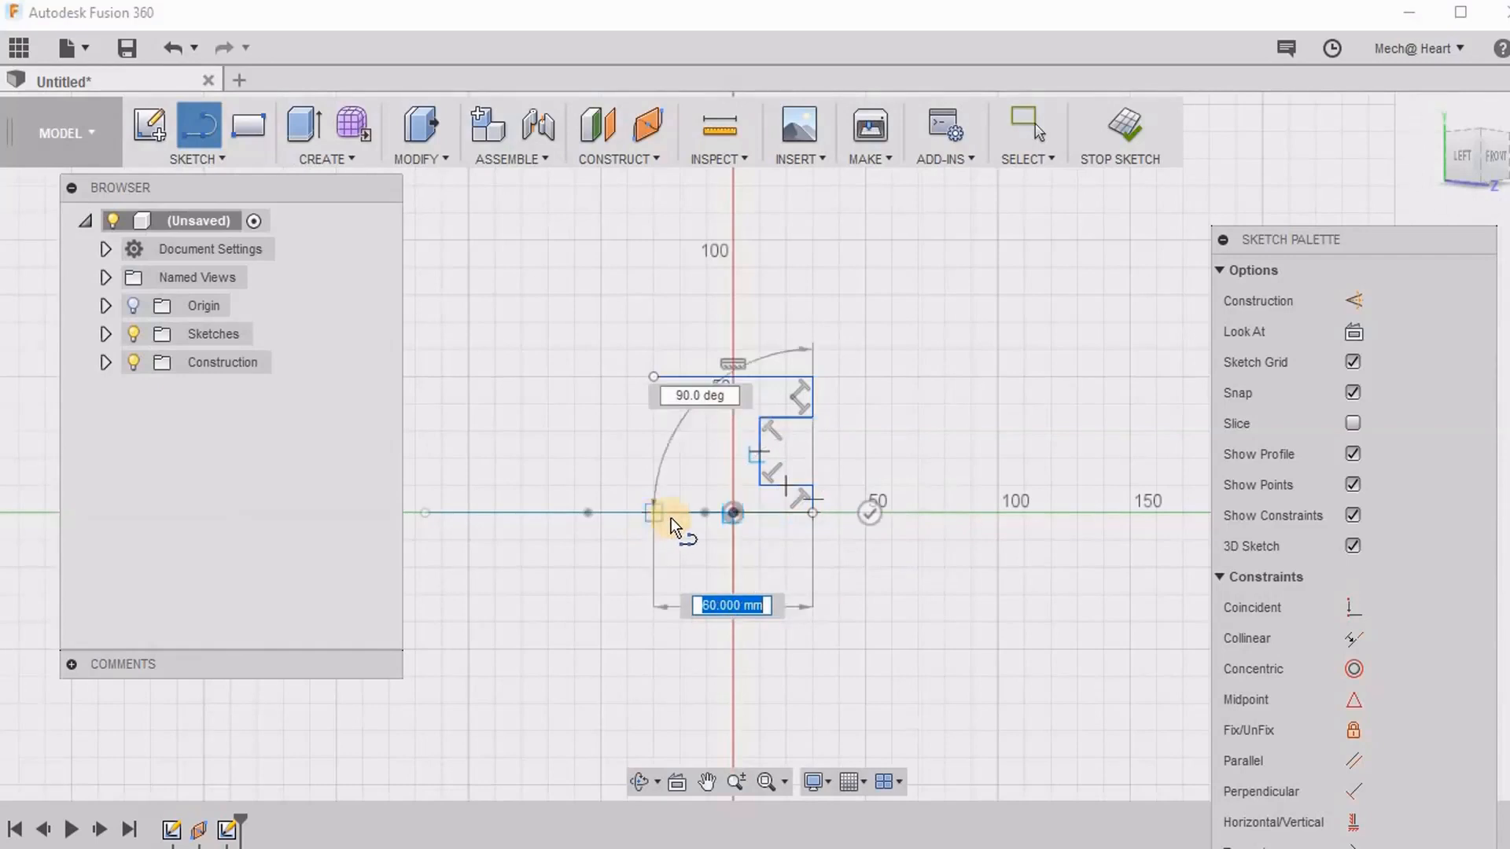
Draw the 60 mm bottom edge along the green axis, the lower flange's short left end and its upper edge about 20 mm inward.
{"action": "left_click", "coordinate": [659, 513]}
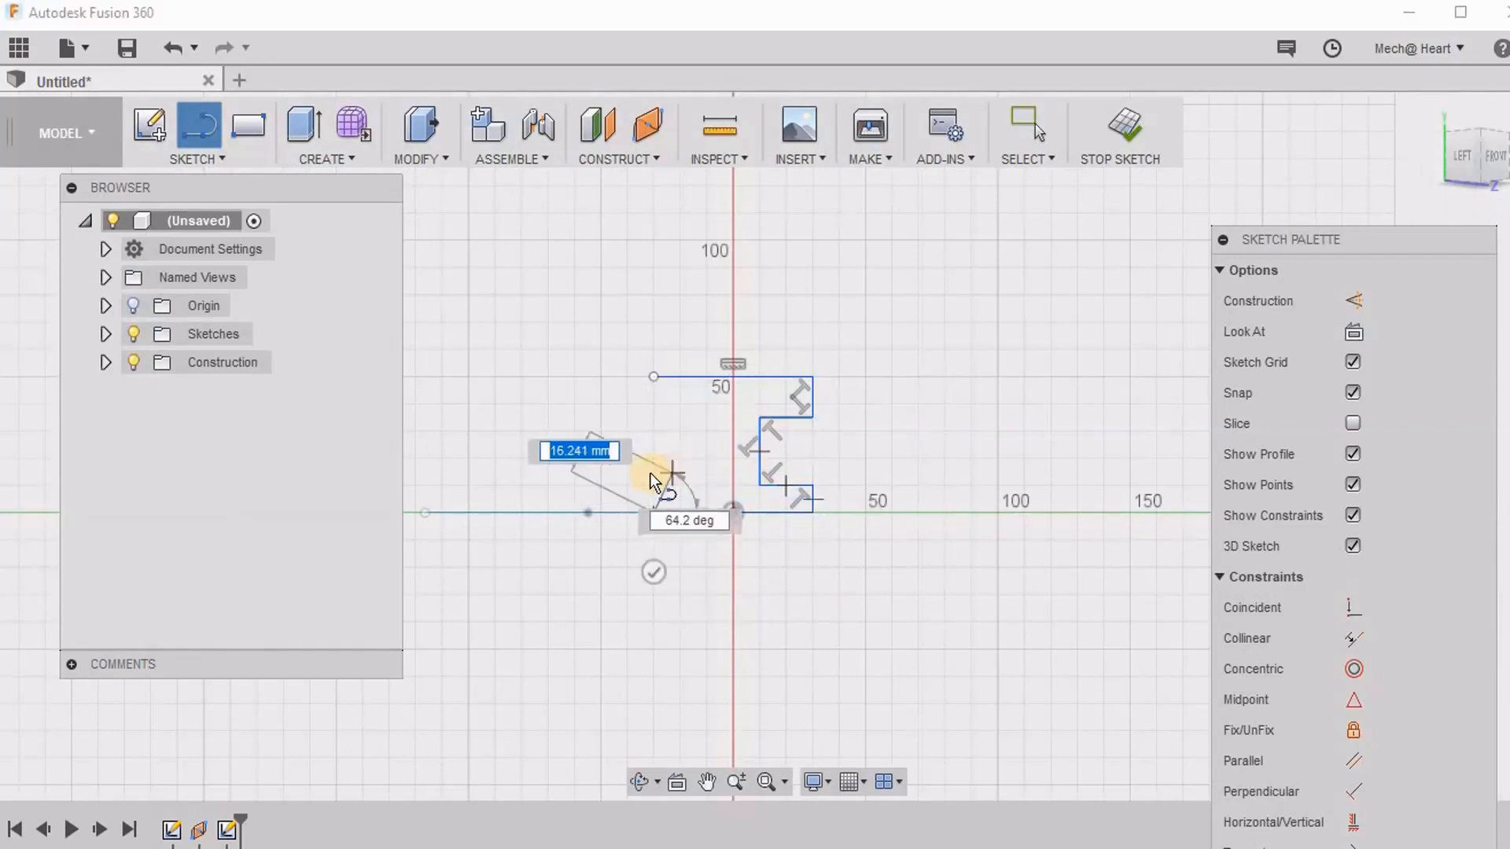
{"action": "left_click", "coordinate": [653, 484]}
{"action": "left_click", "coordinate": [701, 479]}
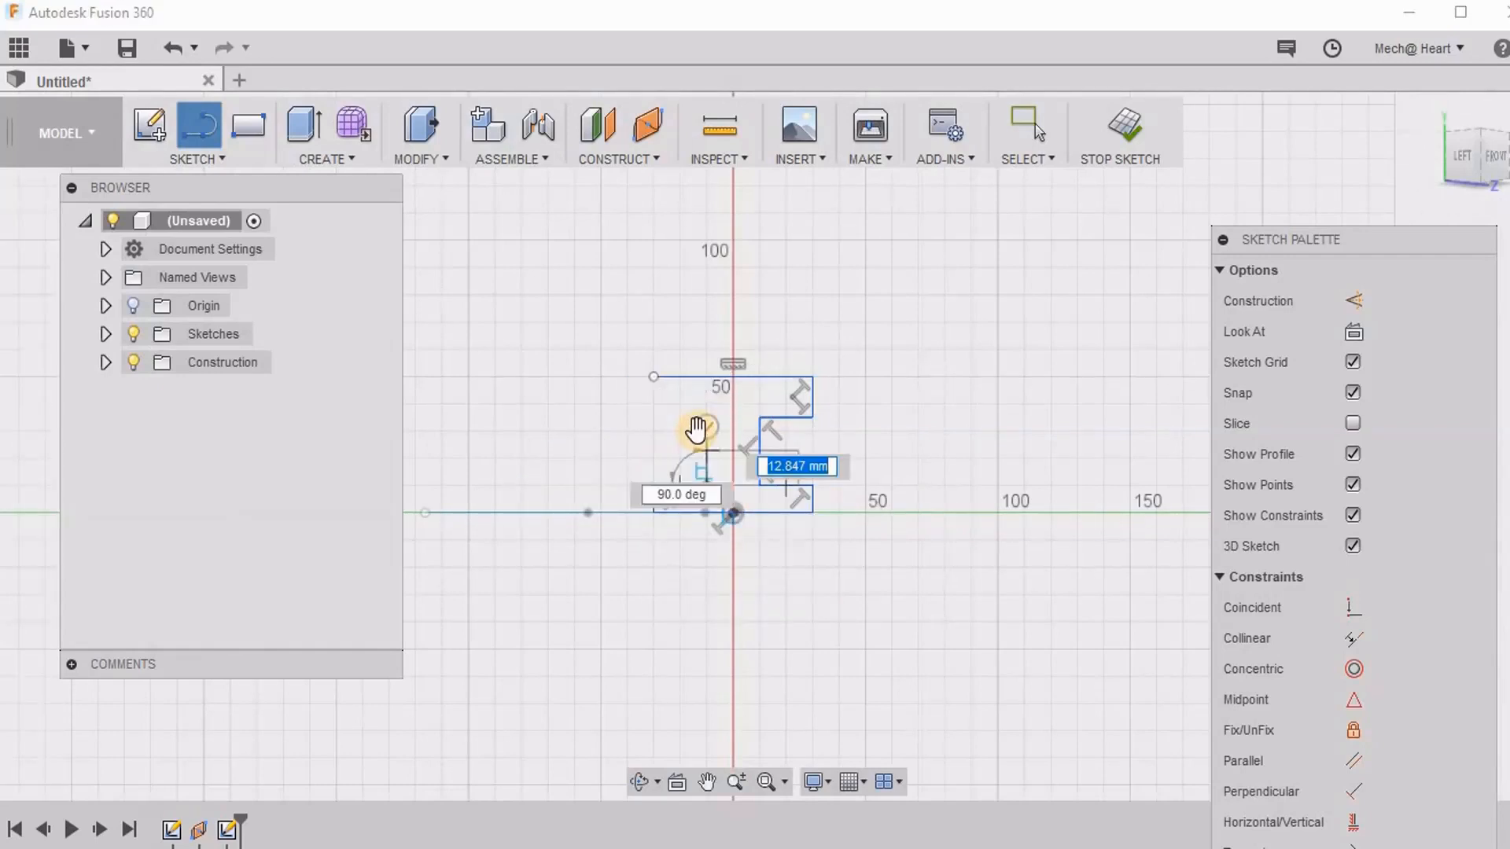
{"action": "key", "text": "Escape"}
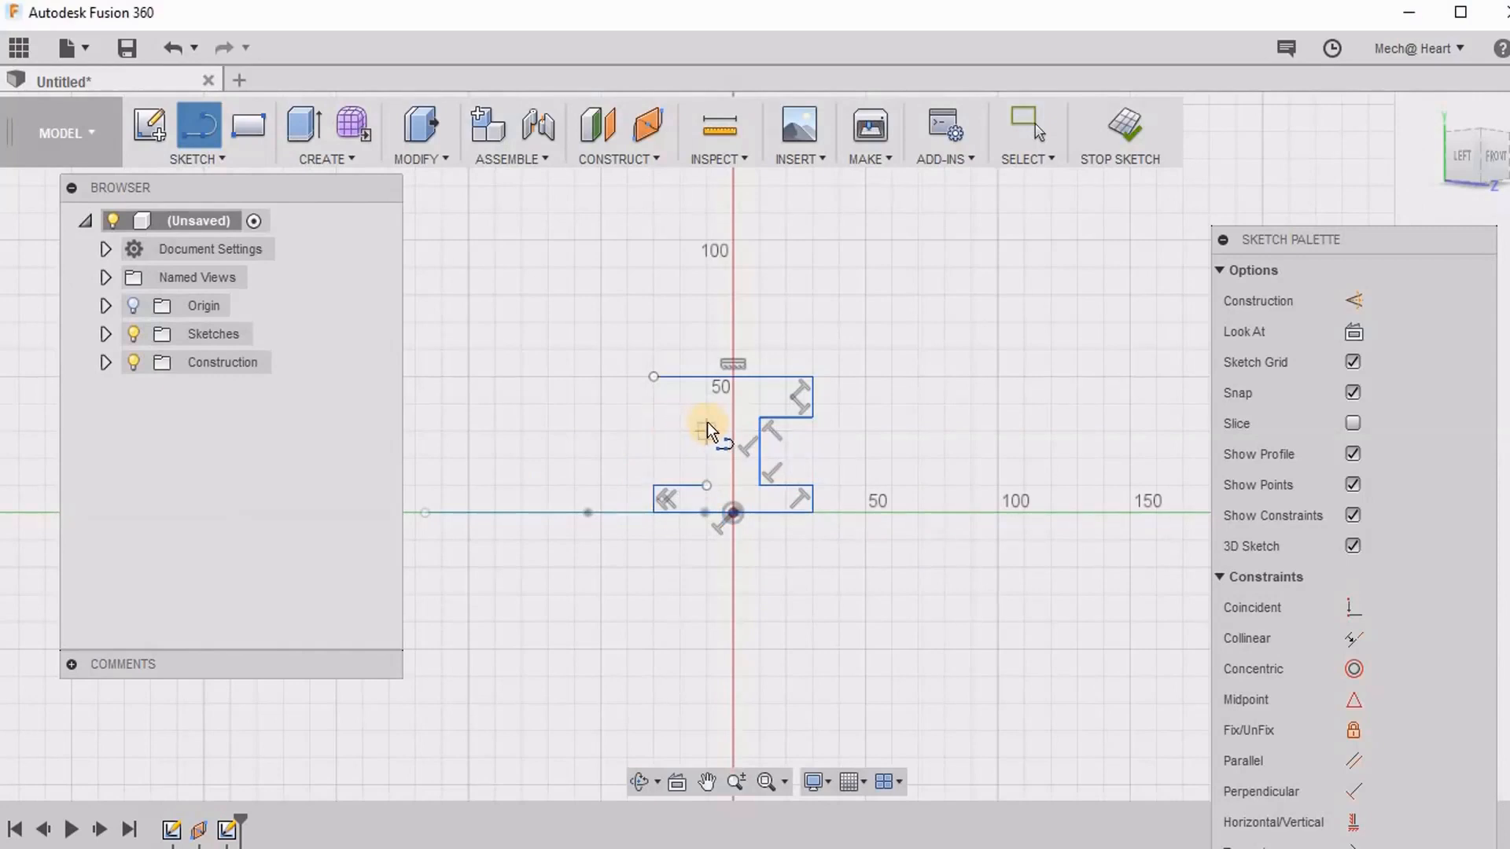
Close the I-section outline with the upper flange's left end, its 20 mm inner edge and the 20 mm left web line.
{"action": "left_click", "coordinate": [706, 430]}
{"action": "left_click", "coordinate": [706, 485]}
{"action": "key", "text": "Escape"}
{"action": "mouse_move", "coordinate": [707, 431]}
{"action": "left_mouse_down"}
{"action": "mouse_move", "coordinate": [661, 425]}
{"action": "mouse_move", "coordinate": [673, 308]}
{"action": "left_mouse_up"}
{"action": "right_click", "coordinate": [674, 309]}
{"action": "left_click", "coordinate": [740, 304]}
{"action": "scroll", "coordinate": [870, 465], "scroll_direction": "up", "scroll_amount": 3}
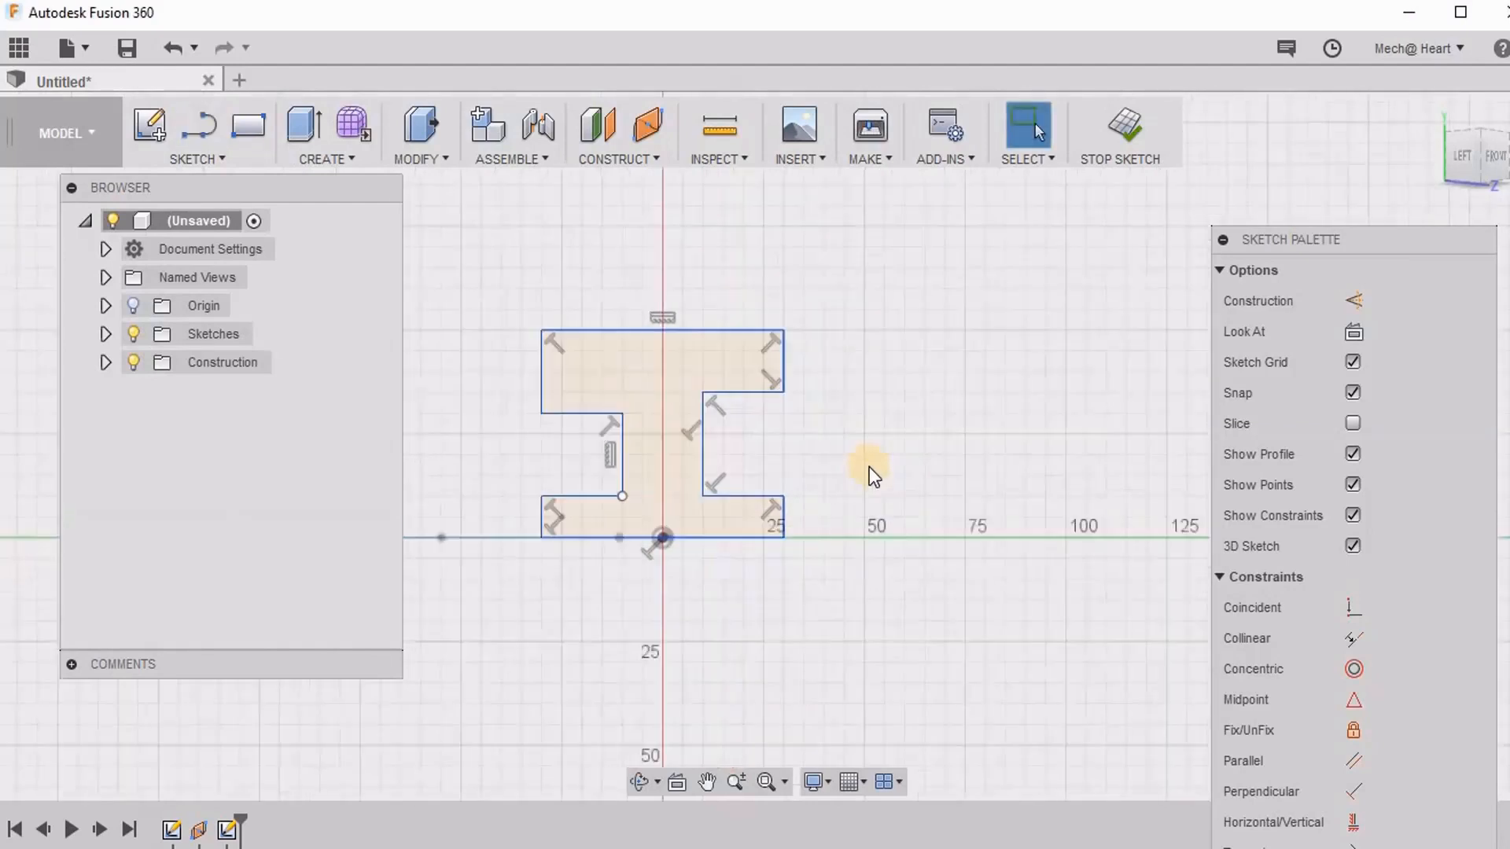
{"action": "scroll", "coordinate": [870, 465], "scroll_direction": "up", "scroll_amount": 2}
{"action": "scroll", "coordinate": [870, 465], "scroll_direction": "down", "scroll_amount": 5}
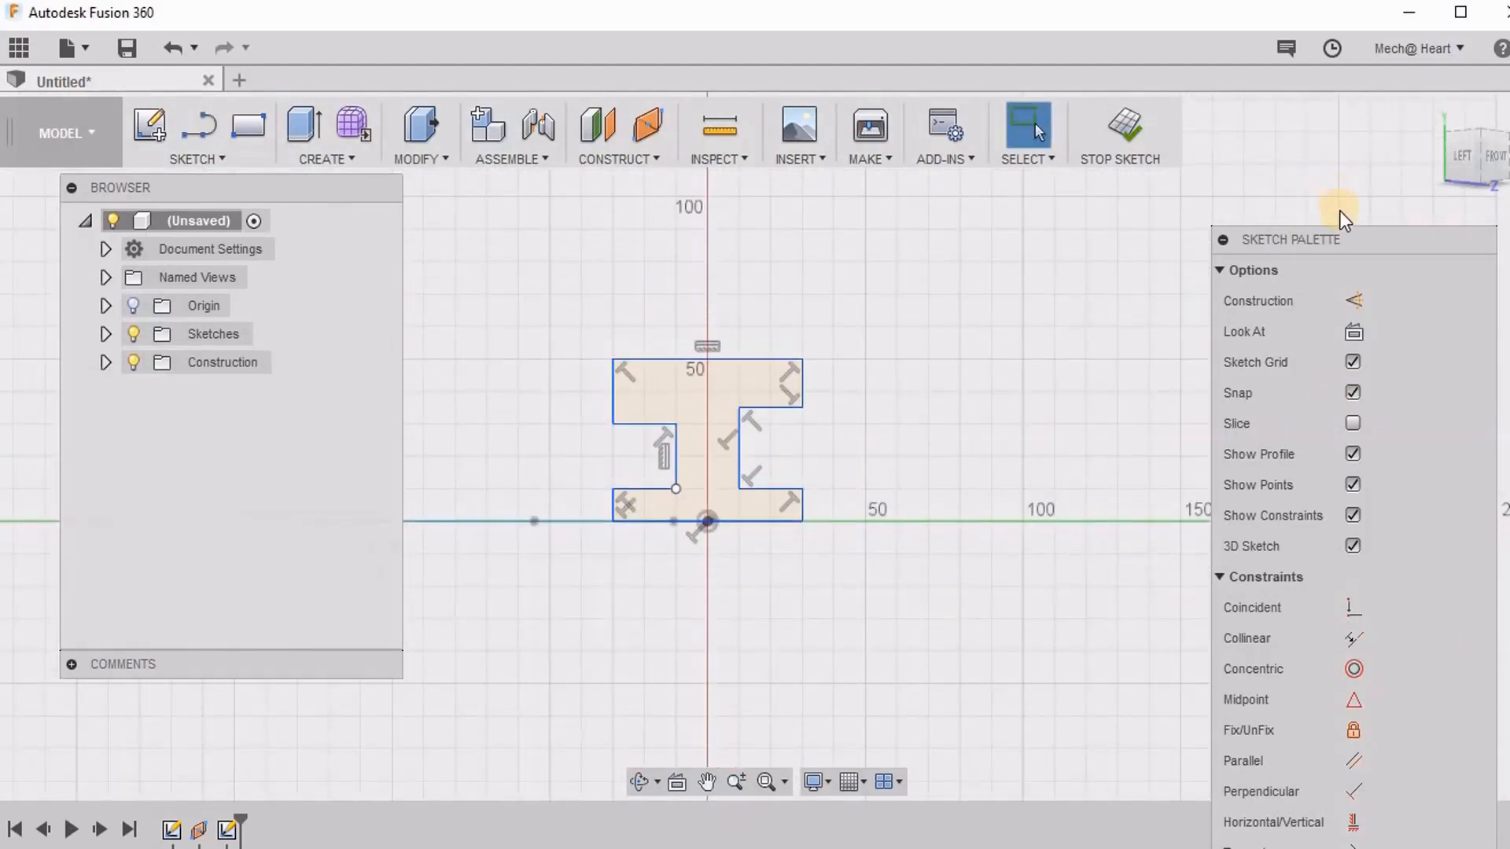
Apply Equal constraints to the two web lines and to the opposing inner edges of the upper and lower flanges.
{"action": "left_click_drag", "start_coordinate": [1339, 235], "coordinate": [1219, 41]}
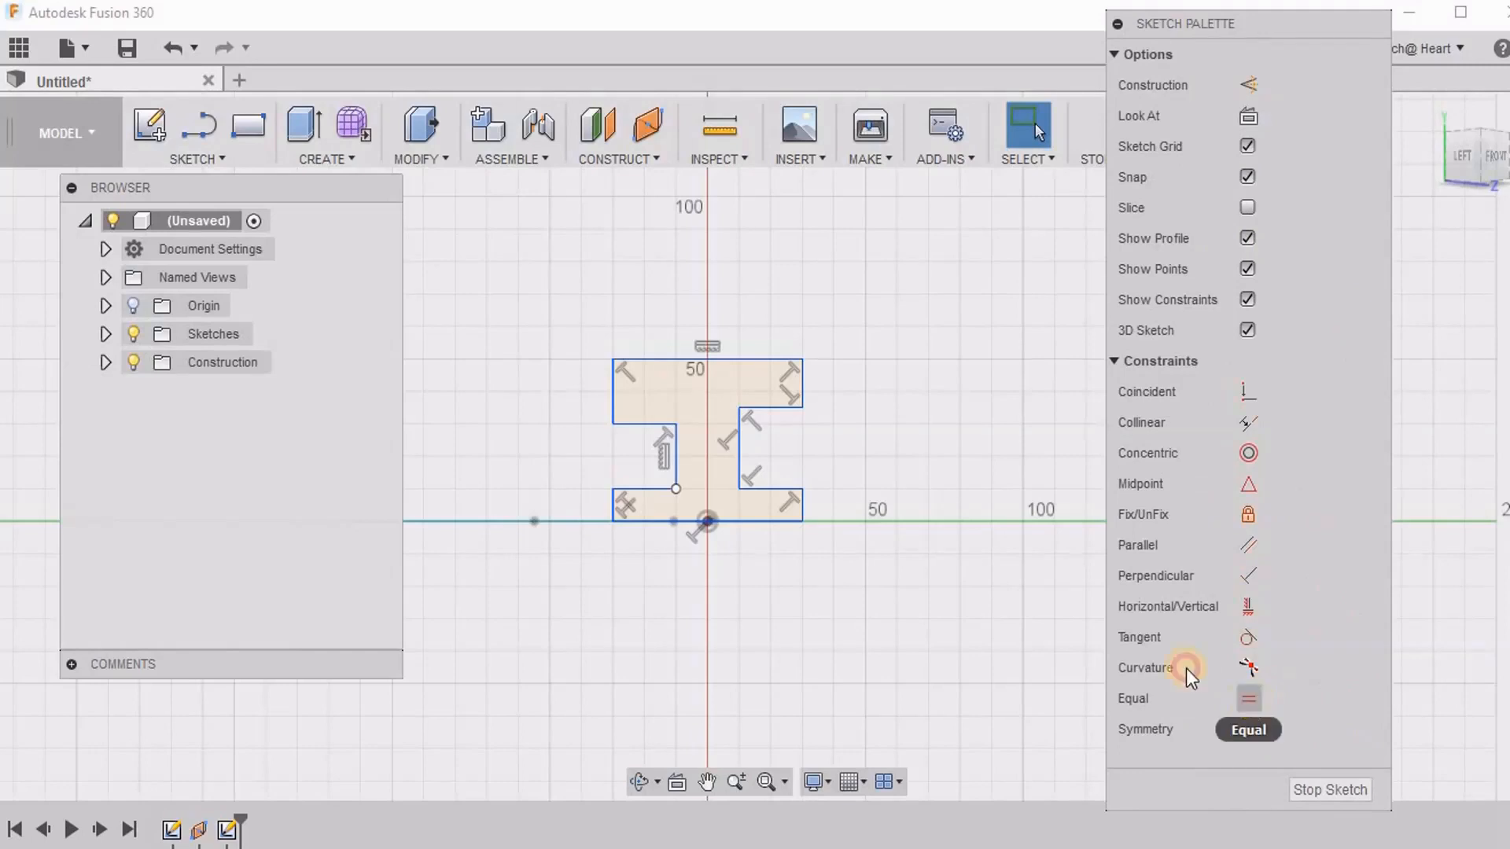
{"action": "left_click", "coordinate": [672, 454]}
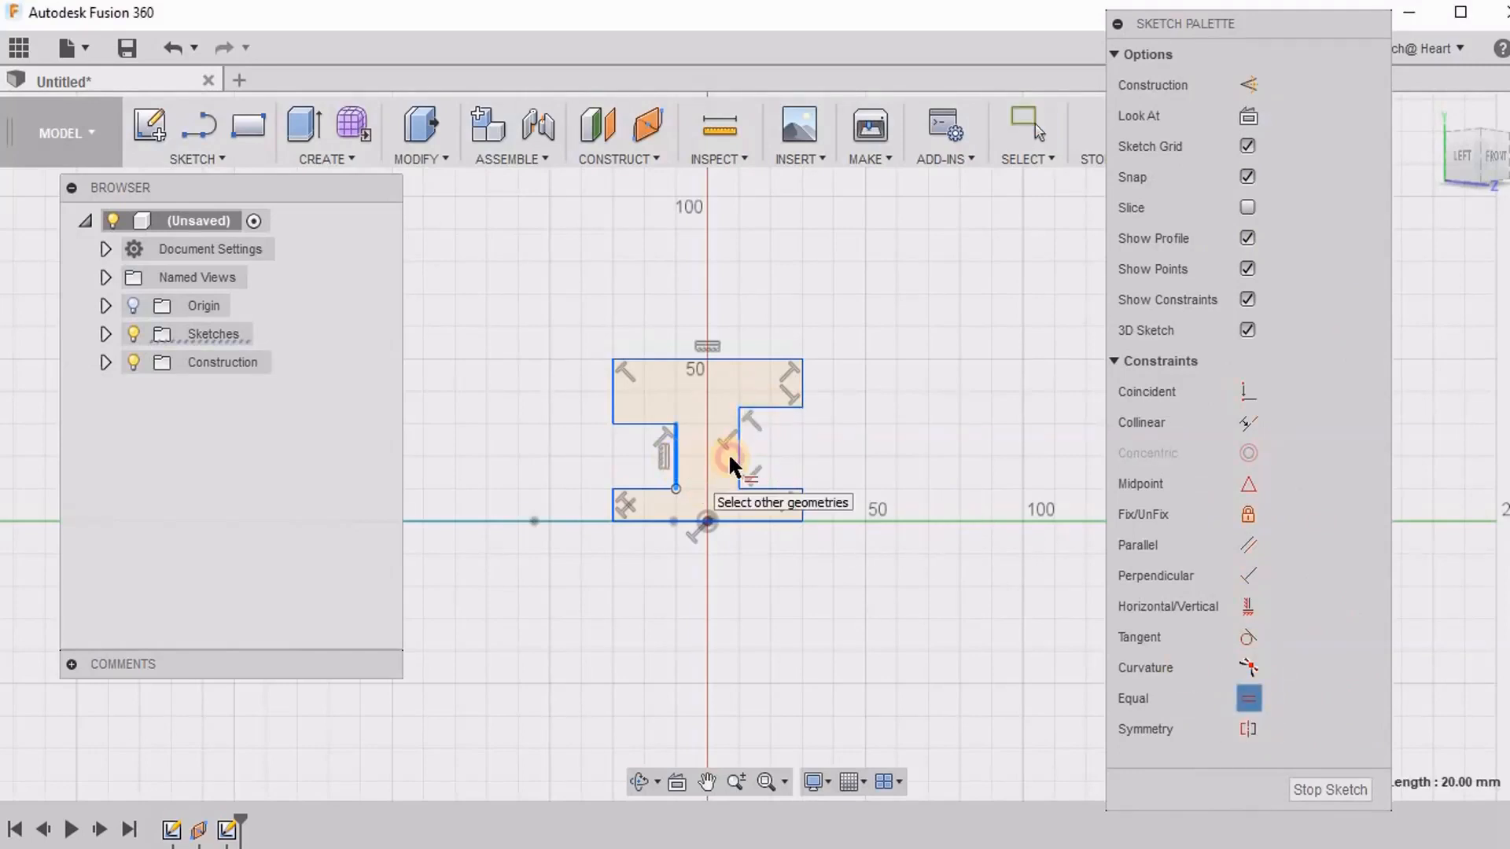
{"action": "left_click", "coordinate": [728, 455]}
{"action": "left_click", "coordinate": [650, 424]}
{"action": "left_click", "coordinate": [810, 411]}
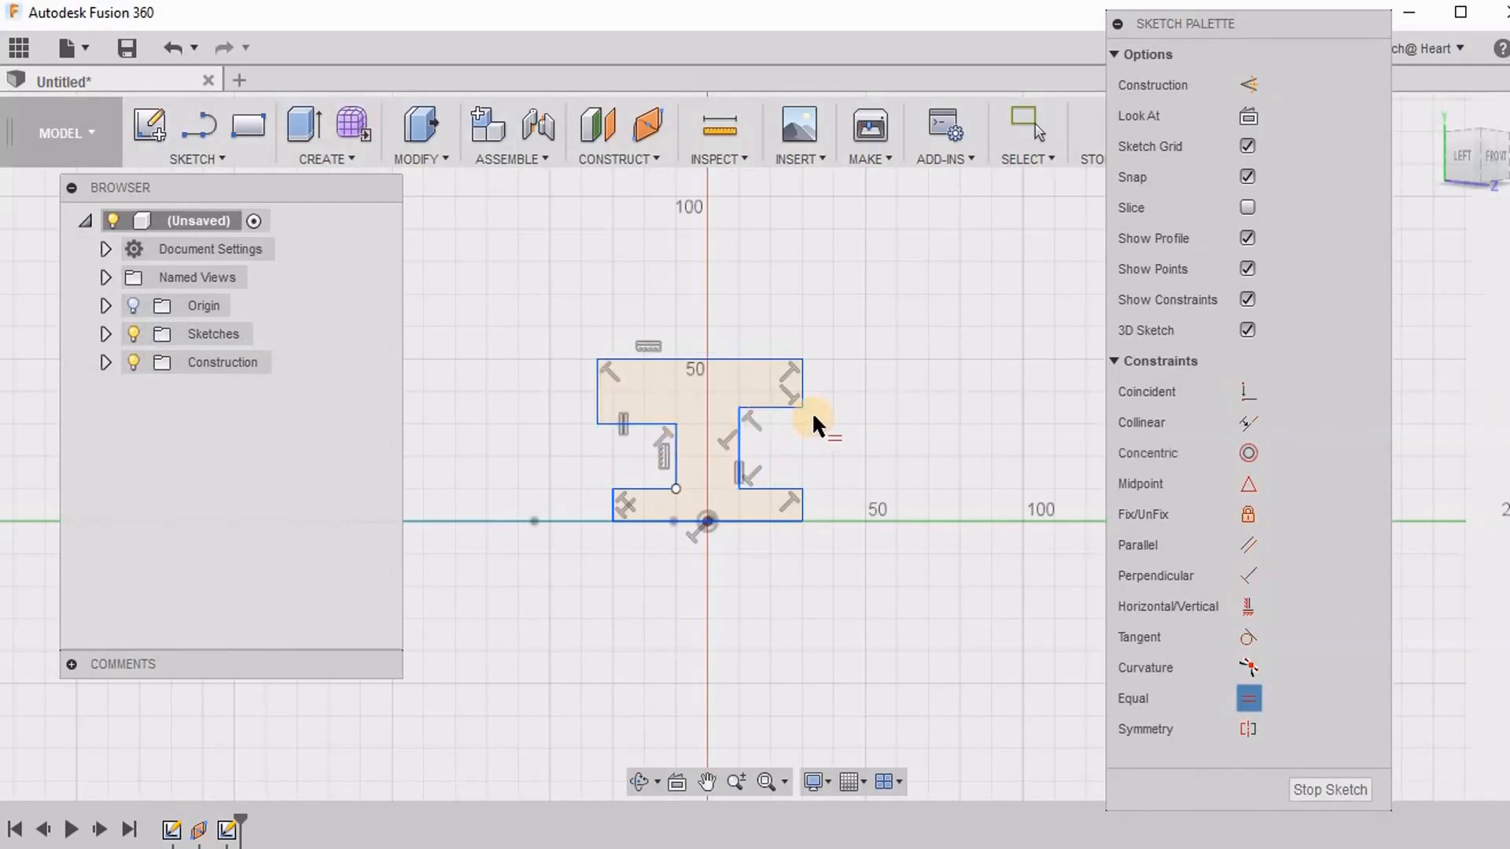
{"action": "left_click", "coordinate": [780, 407]}
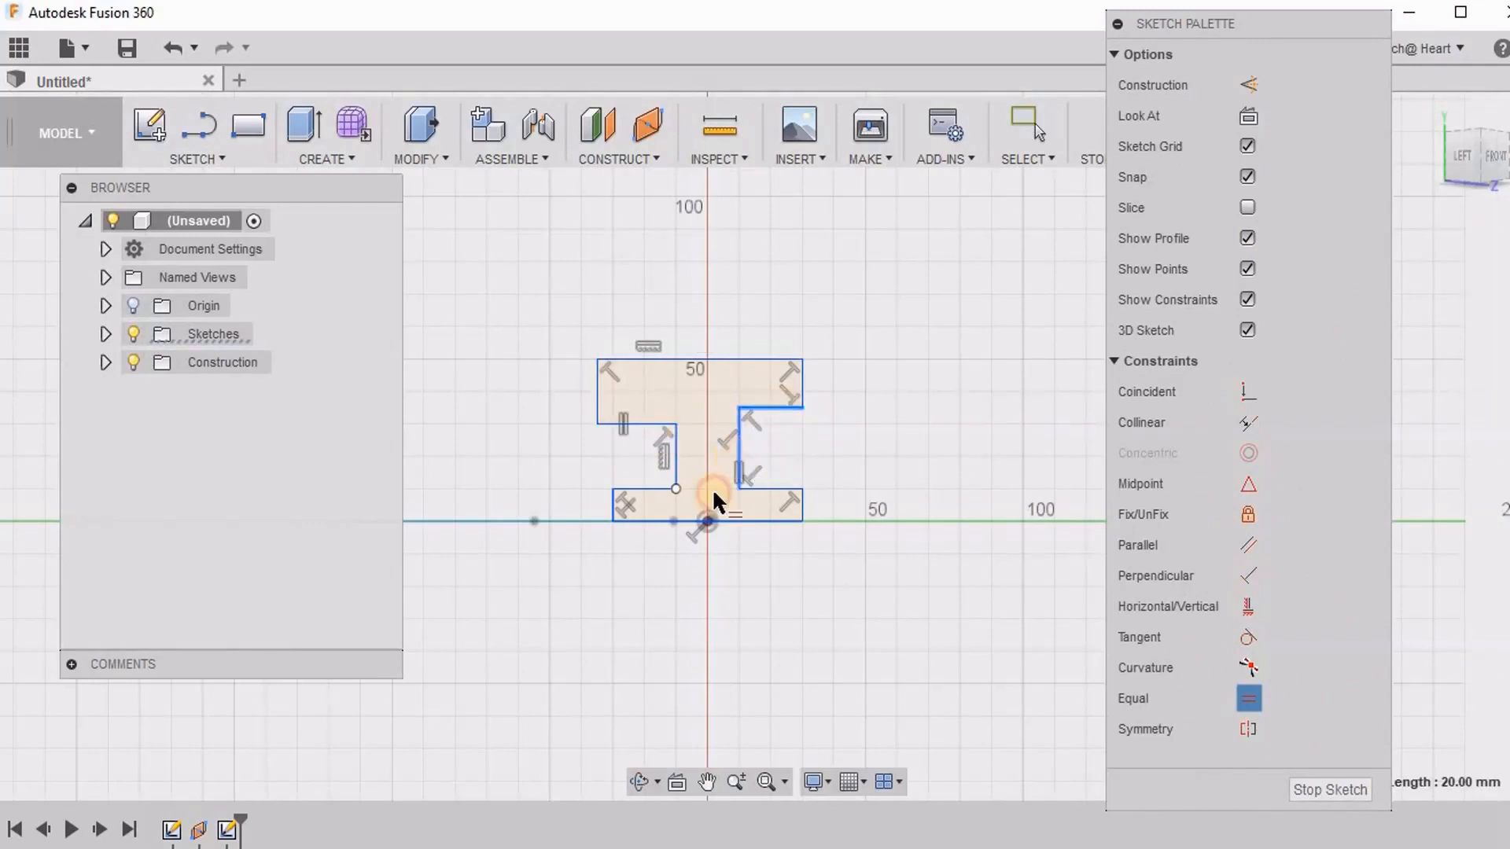
{"action": "left_click", "coordinate": [641, 488]}
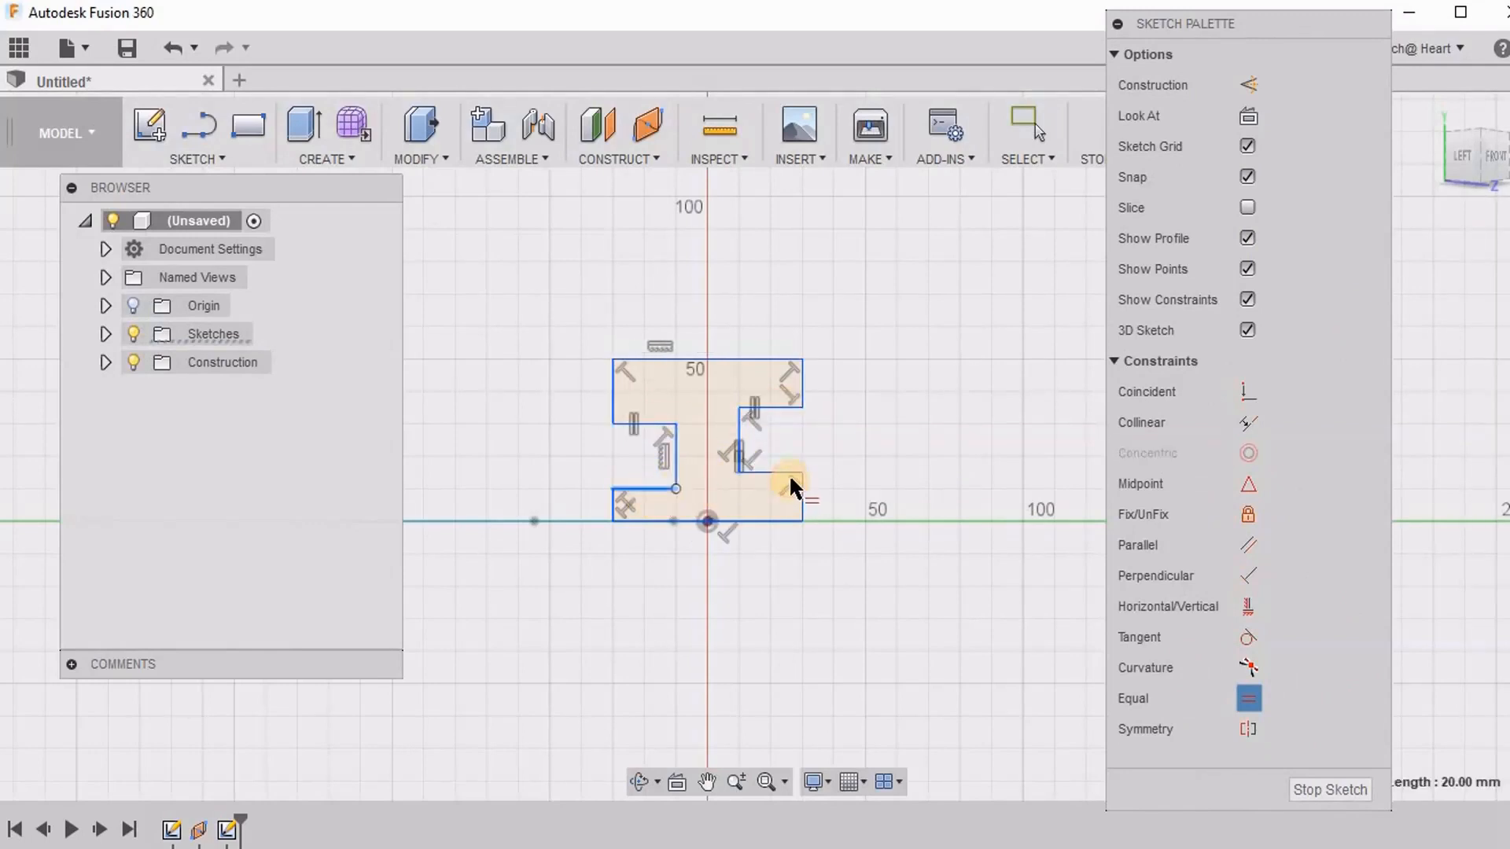
{"action": "left_click", "coordinate": [787, 473]}
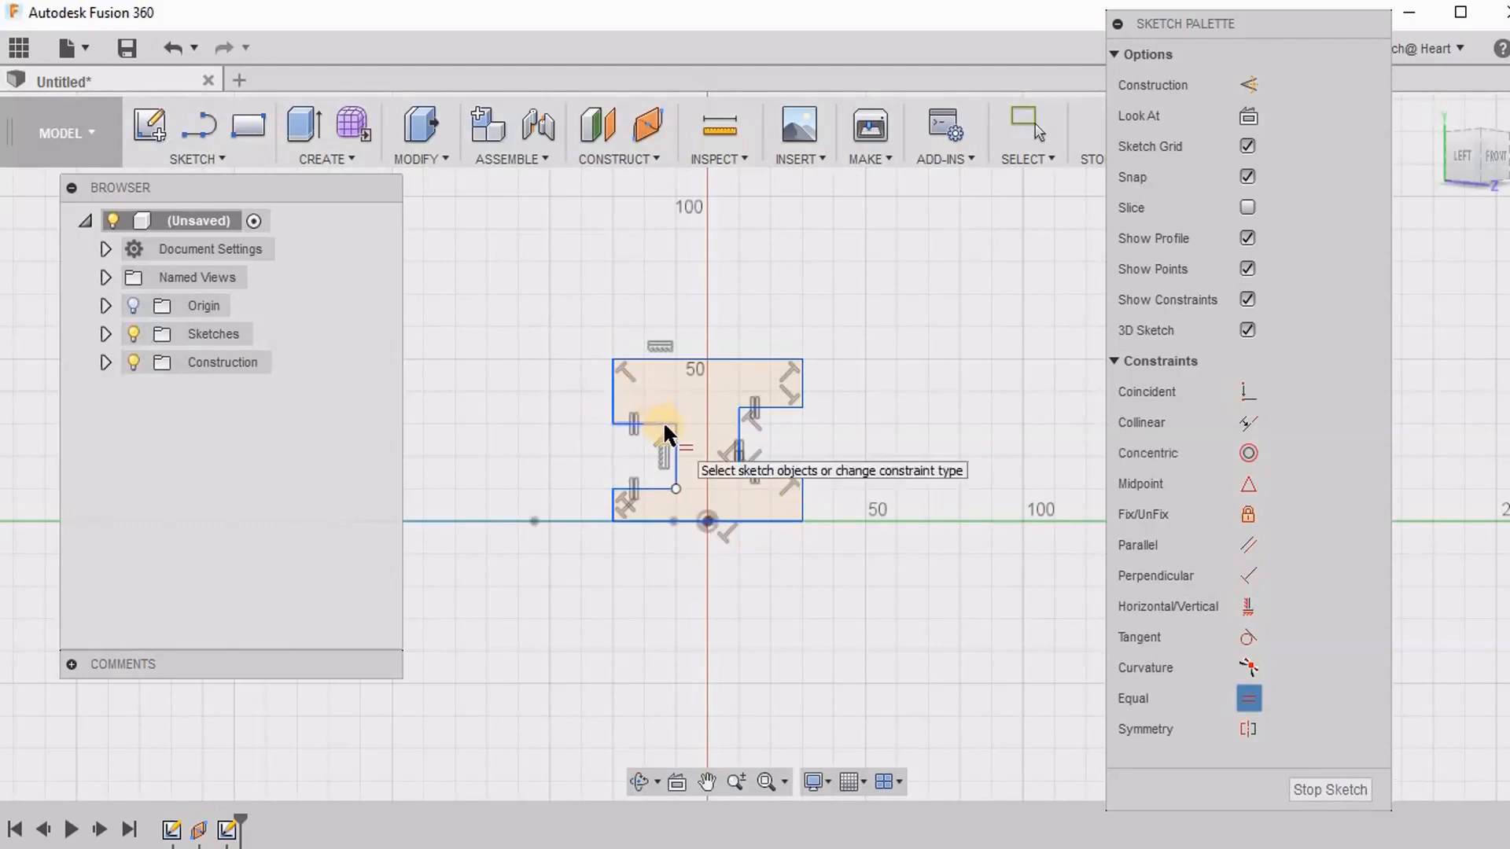
Make the top and bottom edges equal and the short ends of each flange equal, and finish the sketch.
{"action": "left_click", "coordinate": [719, 359]}
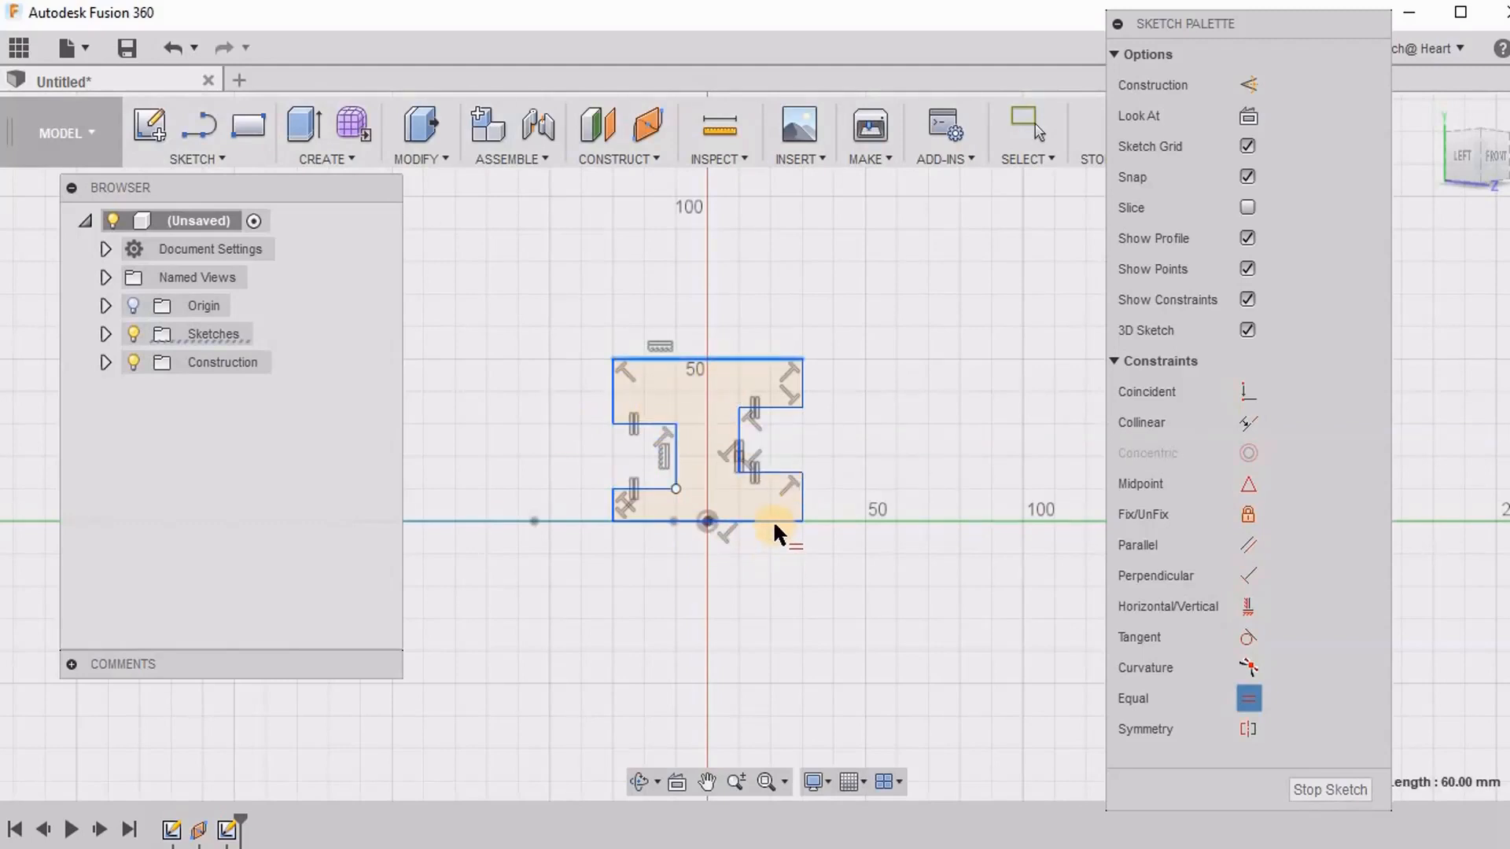
{"action": "left_click", "coordinate": [772, 521]}
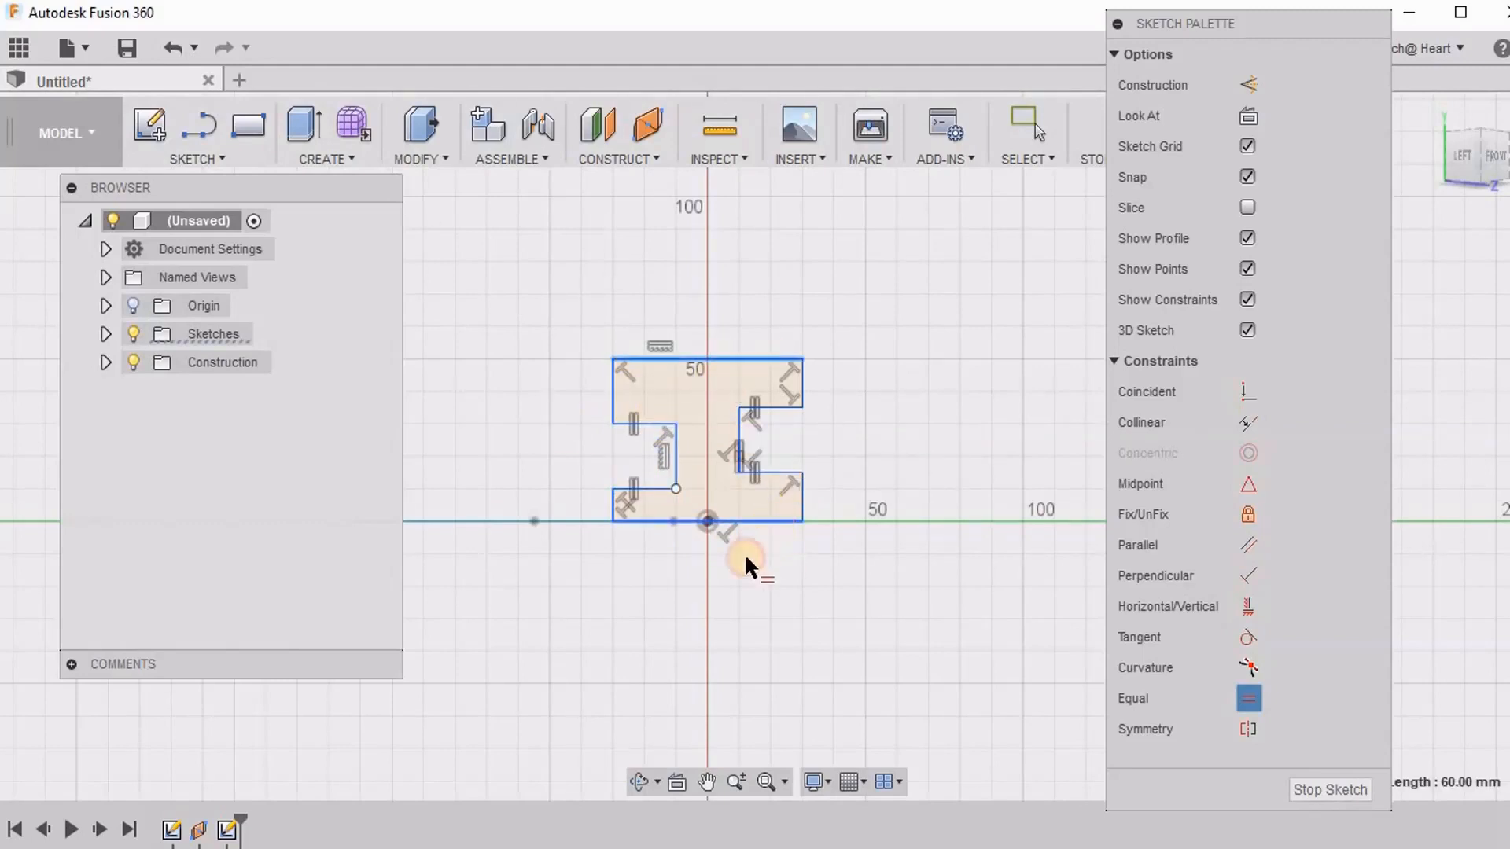
{"action": "left_click", "coordinate": [803, 379]}
{"action": "left_click", "coordinate": [612, 377]}
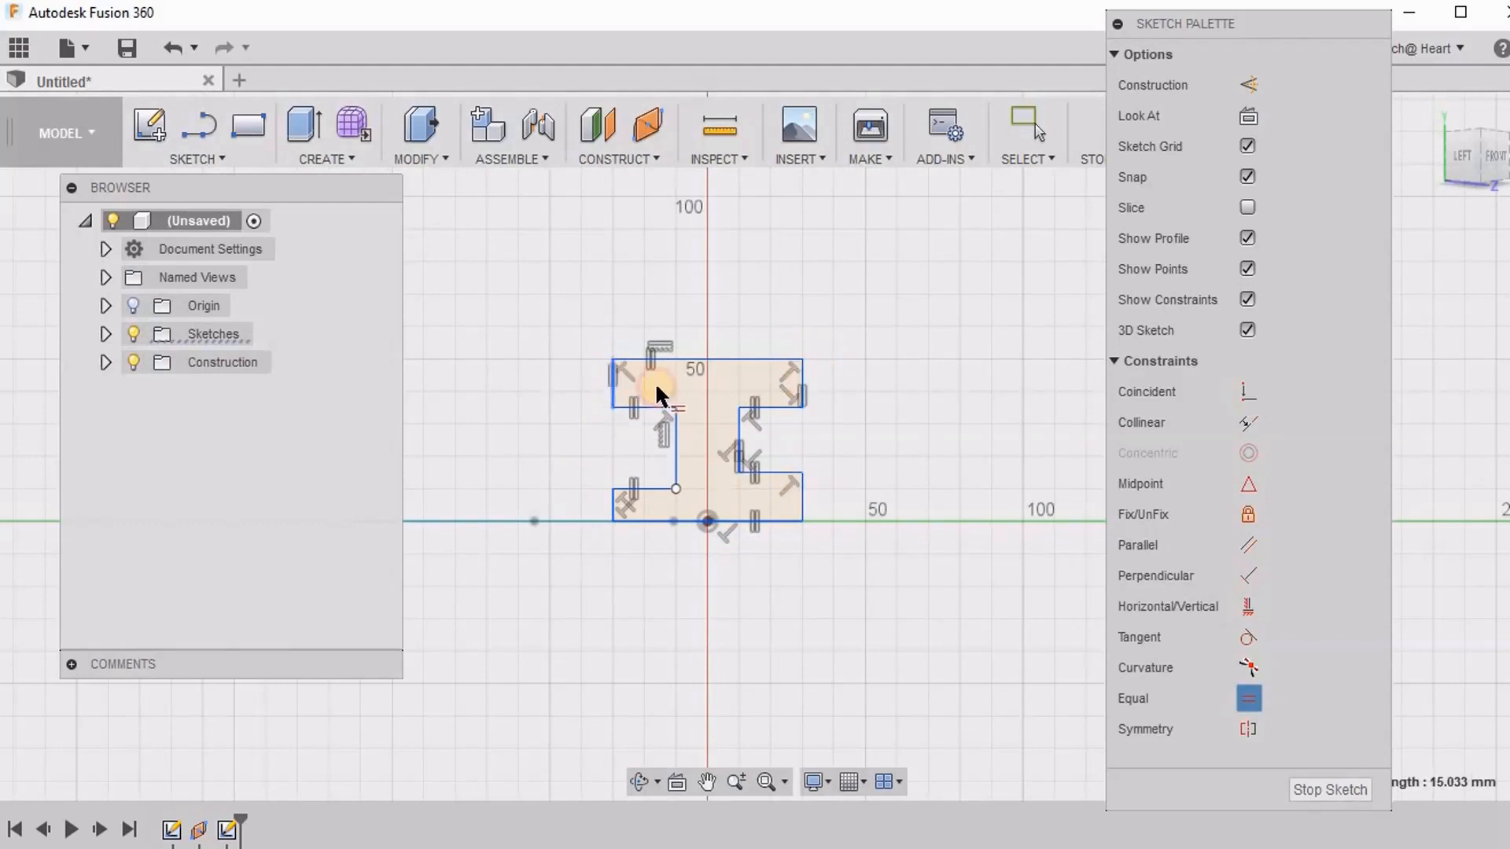
{"action": "left_click", "coordinate": [803, 492]}
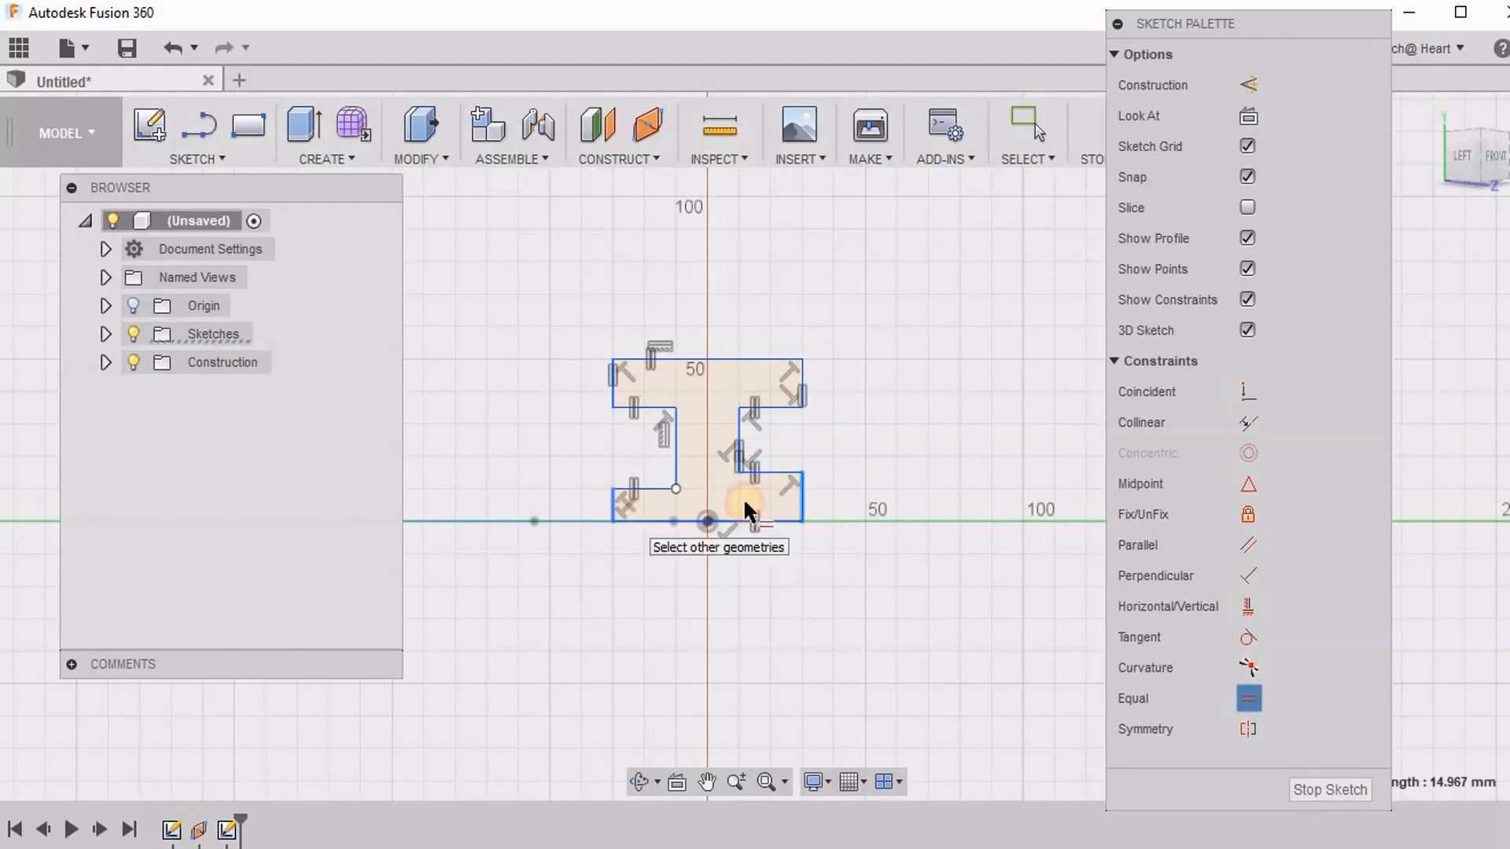
{"action": "left_click", "coordinate": [614, 500]}
{"action": "scroll", "coordinate": [870, 446], "scroll_direction": "up", "scroll_amount": 3}
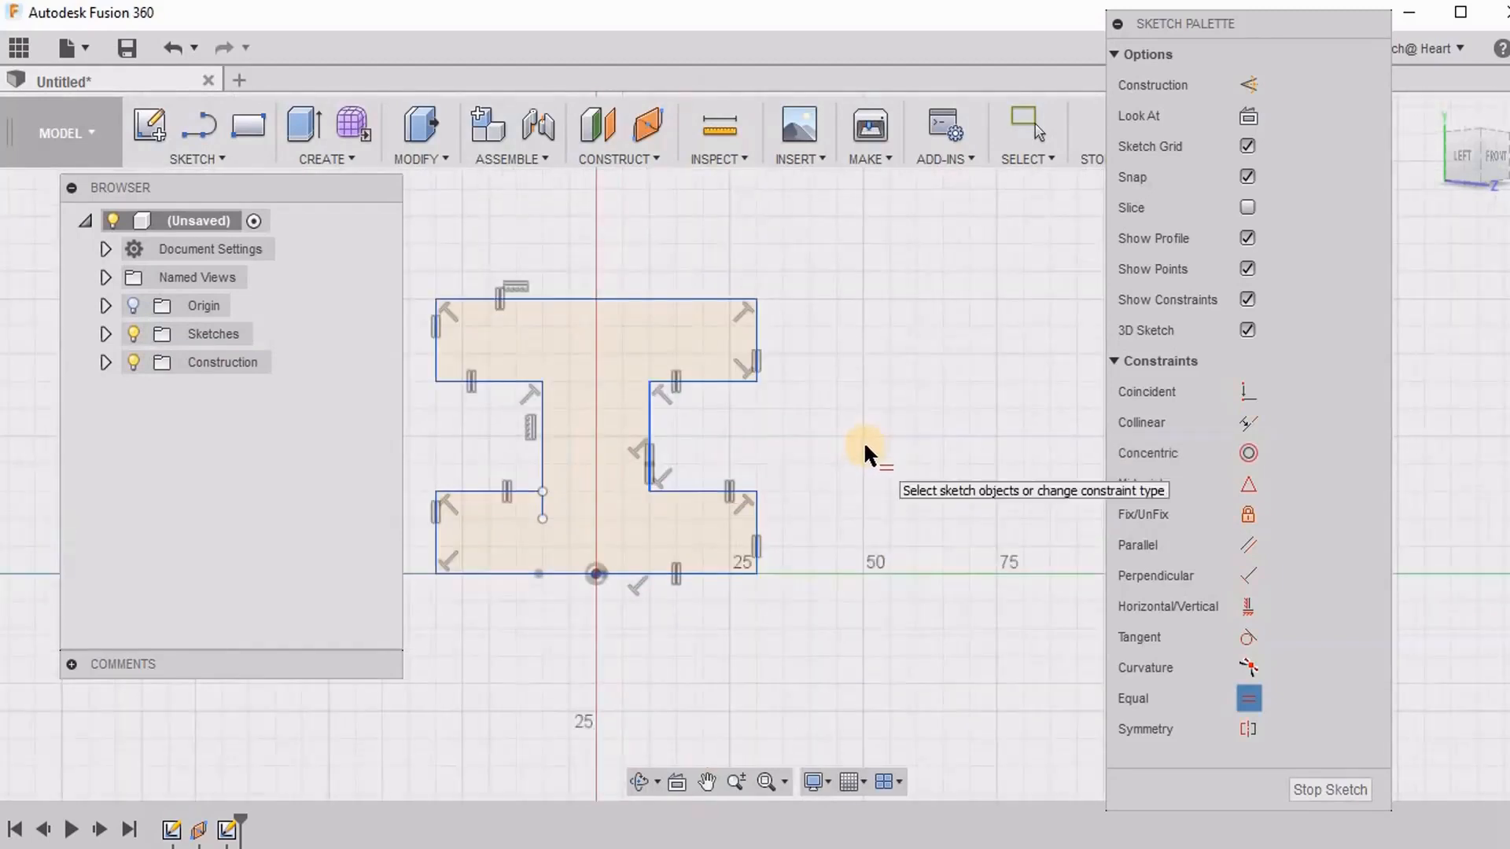
{"action": "scroll", "coordinate": [868, 446], "scroll_direction": "down", "scroll_amount": 2}
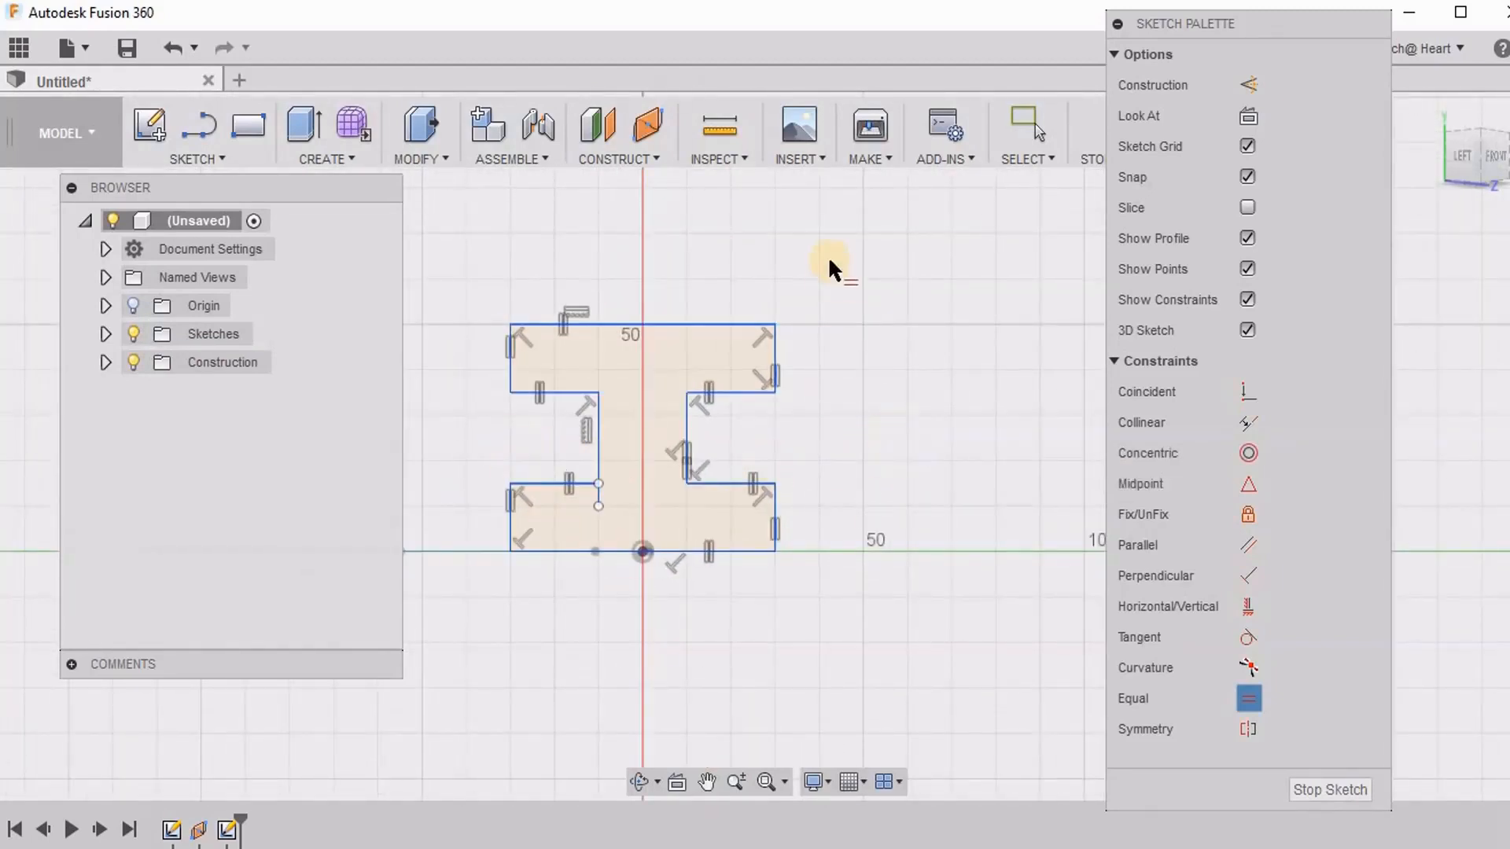
{"action": "left_click", "coordinate": [1338, 793]}
{"action": "scroll", "coordinate": [1013, 393], "scroll_direction": "down", "scroll_amount": 3}
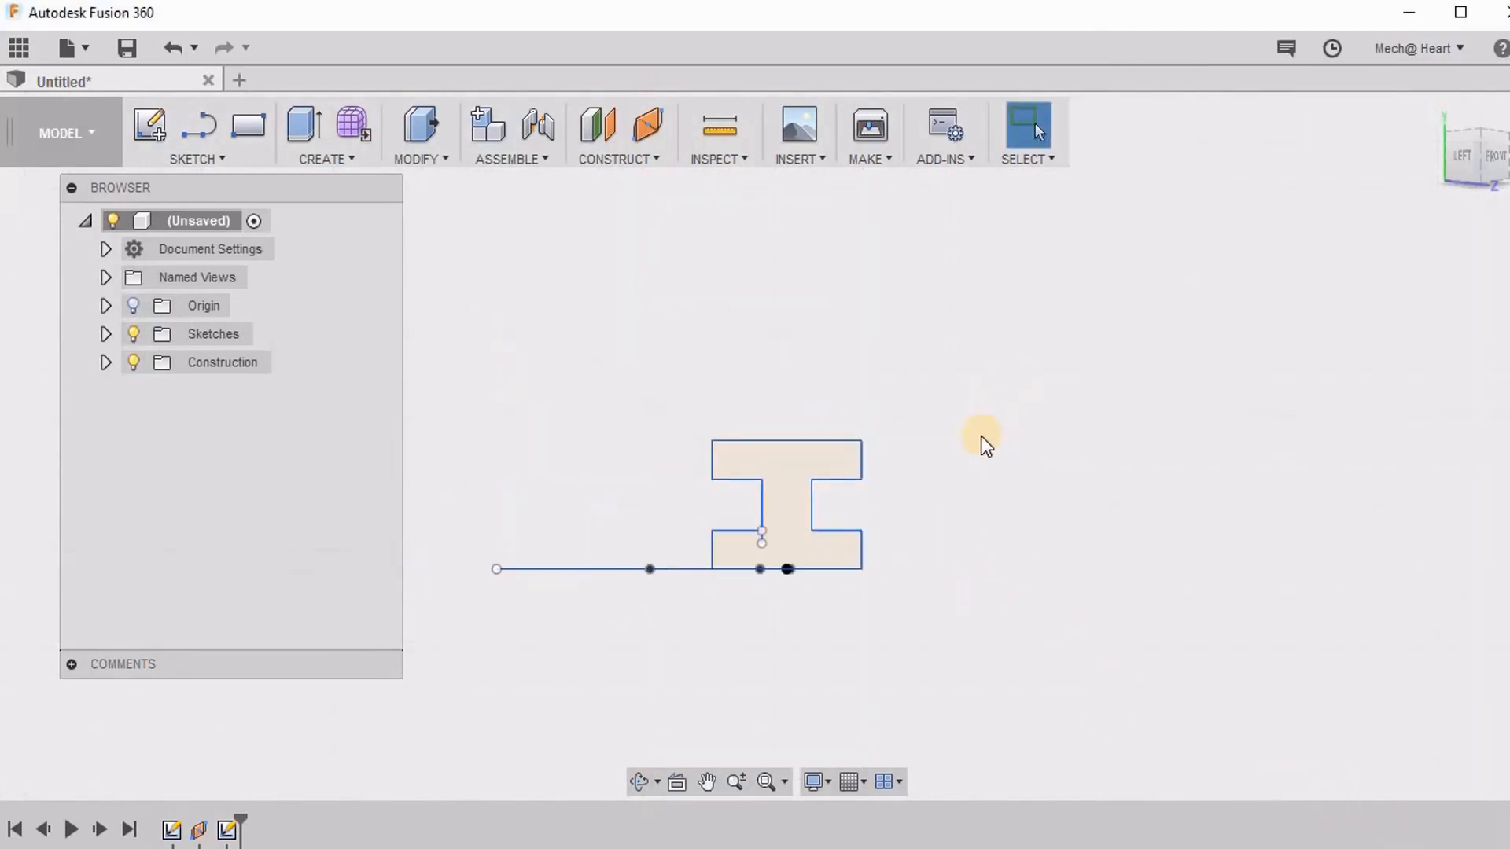
Sweep the I-section profile along the spline as a new body, with distance 1.00, no taper or twist and perpendicular orientation.
{"action": "middle_click_drag", "start_coordinate": [956, 486], "coordinate": [818, 597], "text": "shift"}
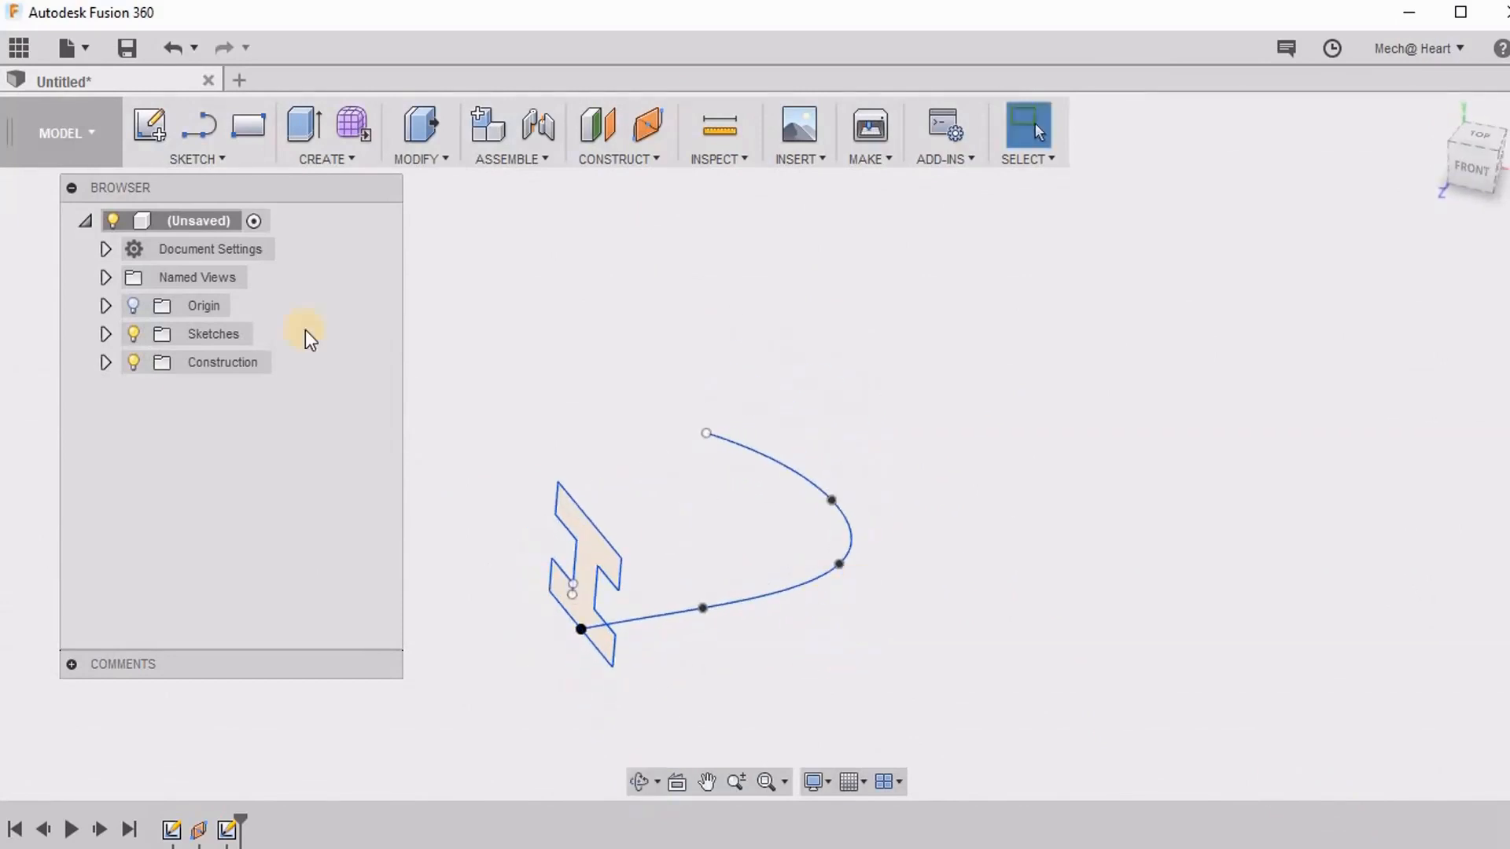
{"action": "left_click", "coordinate": [299, 160]}
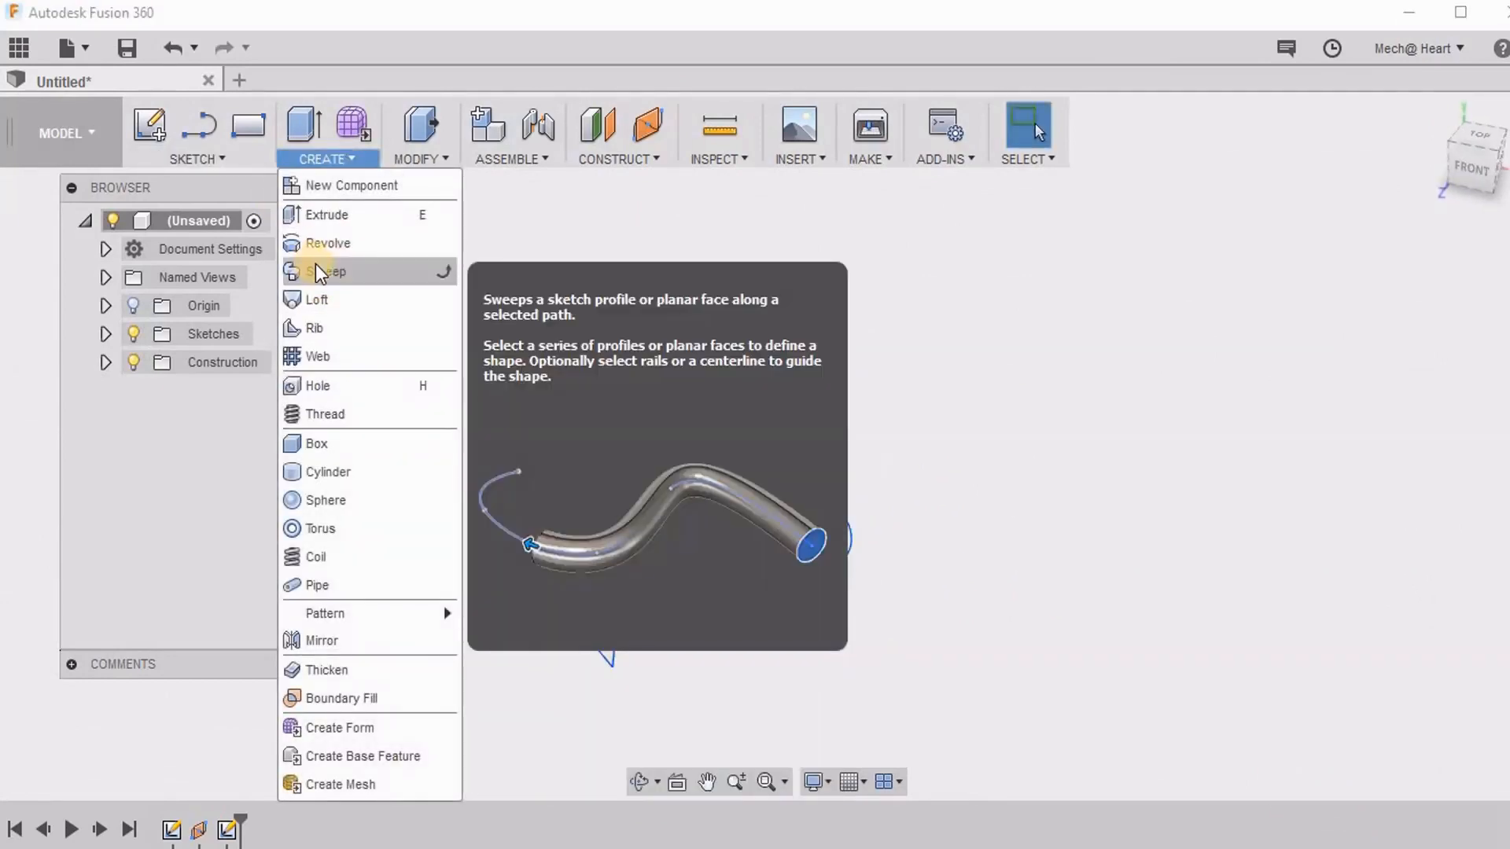
{"action": "left_click", "coordinate": [323, 270]}
{"action": "scroll", "coordinate": [600, 580], "scroll_direction": "up", "scroll_amount": 5}
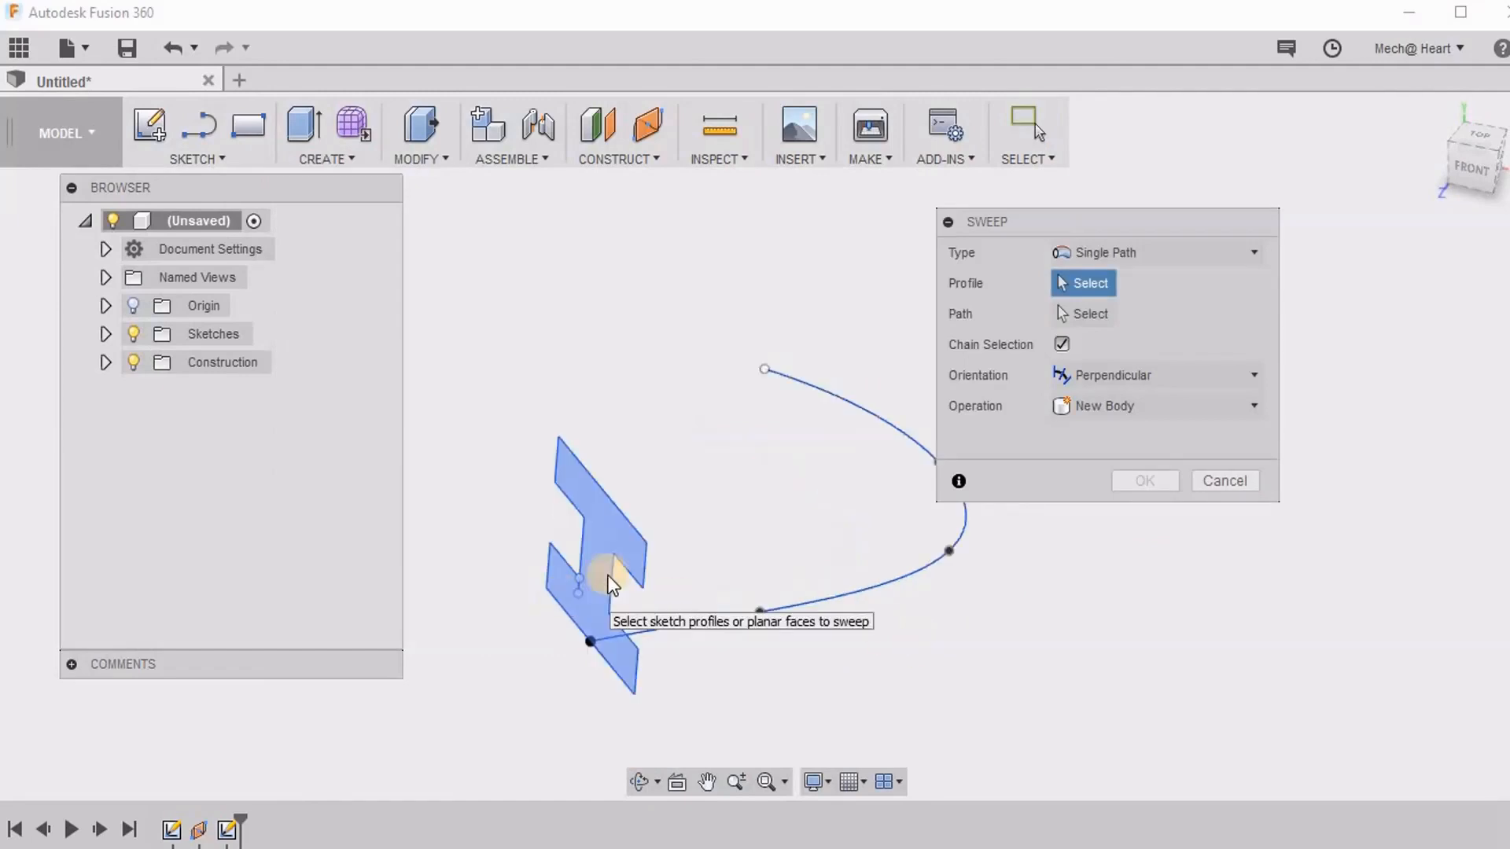
{"action": "left_click", "coordinate": [681, 536]}
{"action": "scroll", "coordinate": [677, 390], "scroll_direction": "down", "scroll_amount": 3}
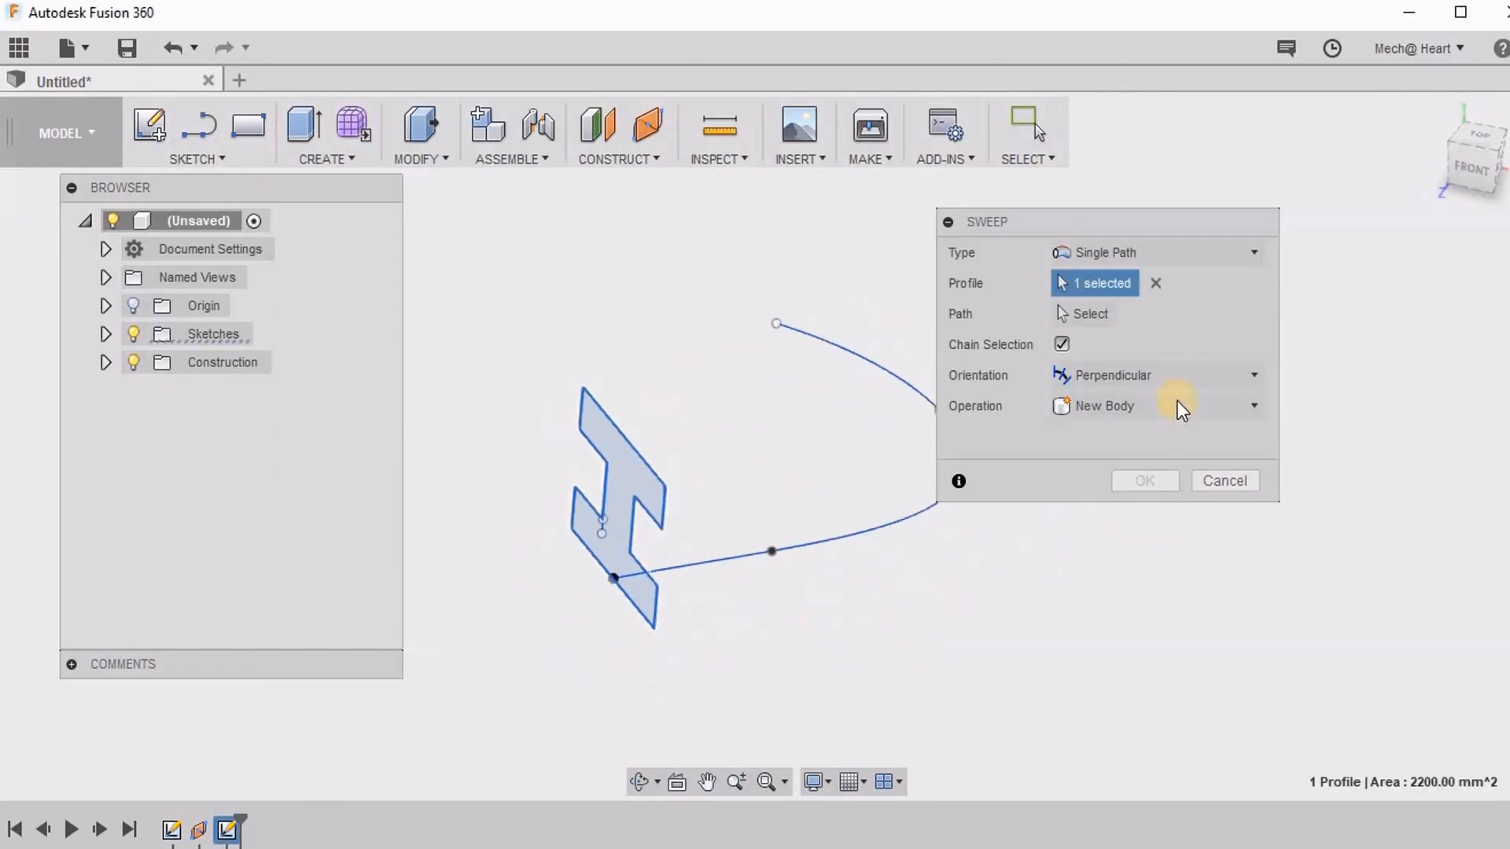
{"action": "left_click", "coordinate": [1076, 323]}
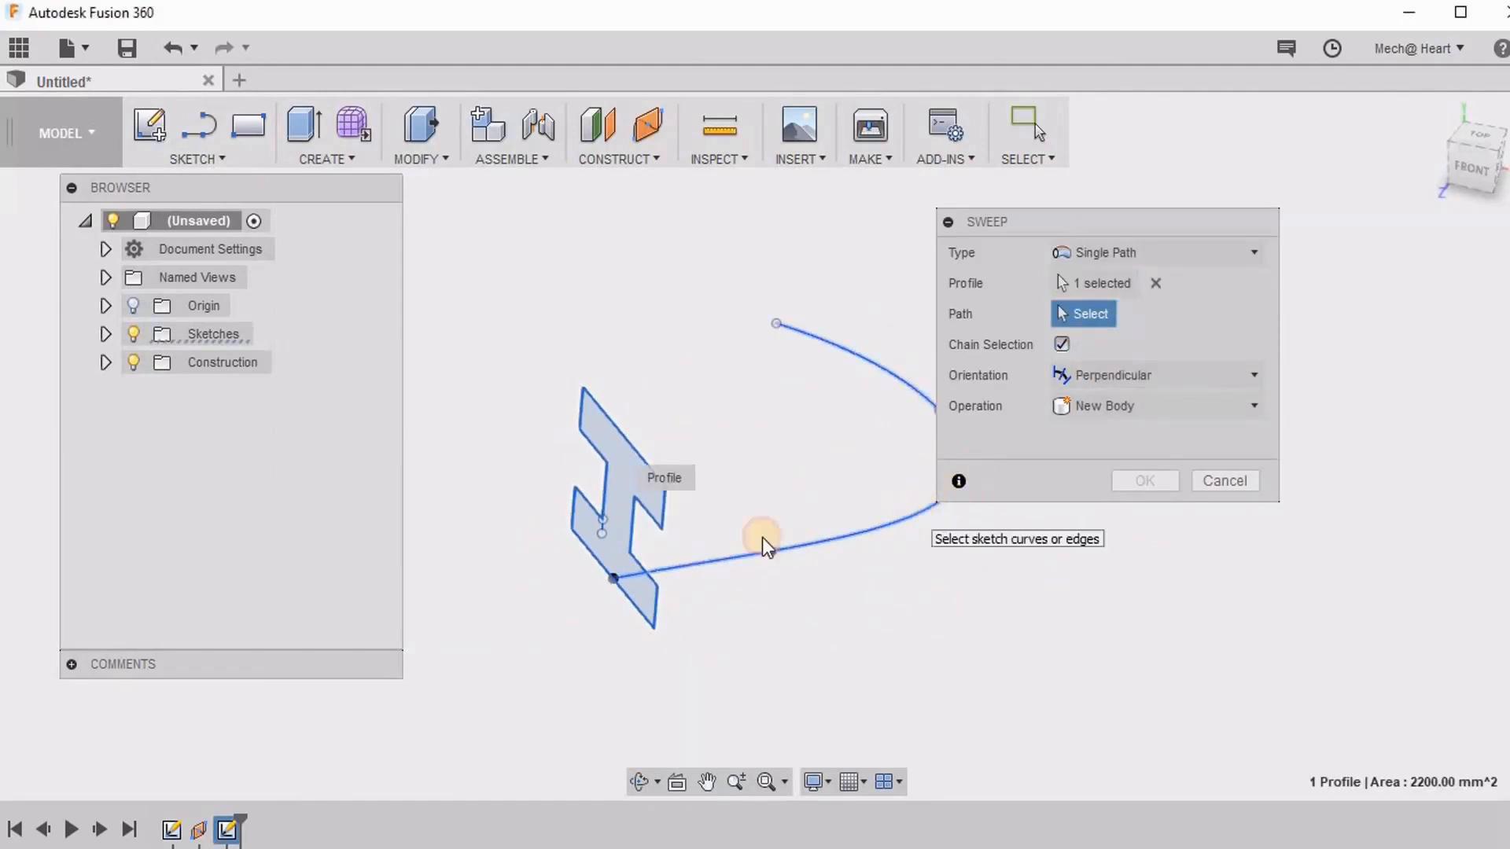
{"action": "left_click", "coordinate": [696, 556]}
{"action": "scroll", "coordinate": [652, 376], "scroll_direction": "down", "scroll_amount": 5}
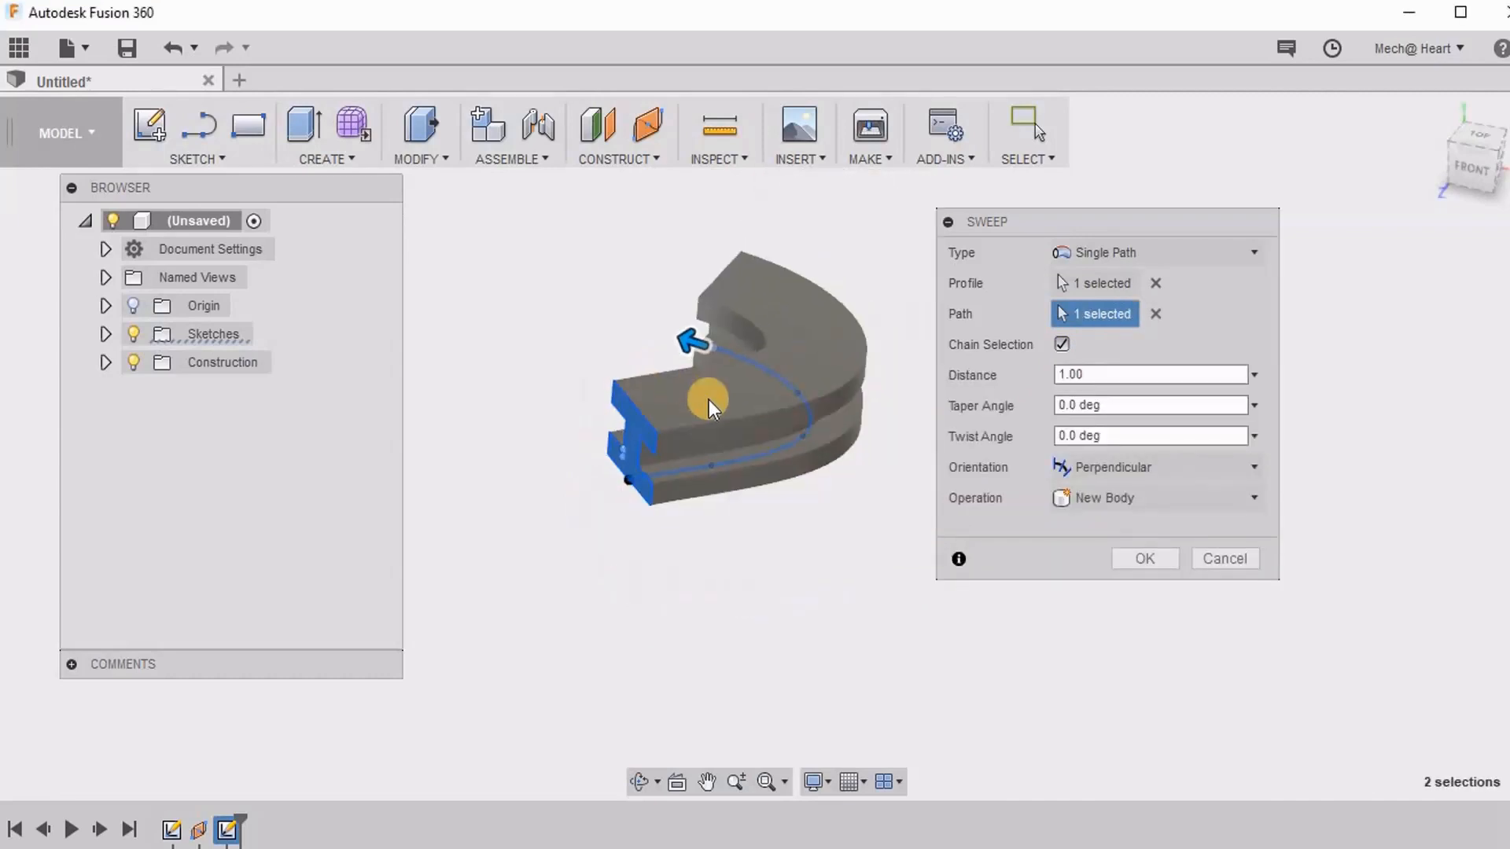
{"action": "middle_click_drag", "start_coordinate": [795, 382], "coordinate": [618, 500], "text": "shift"}
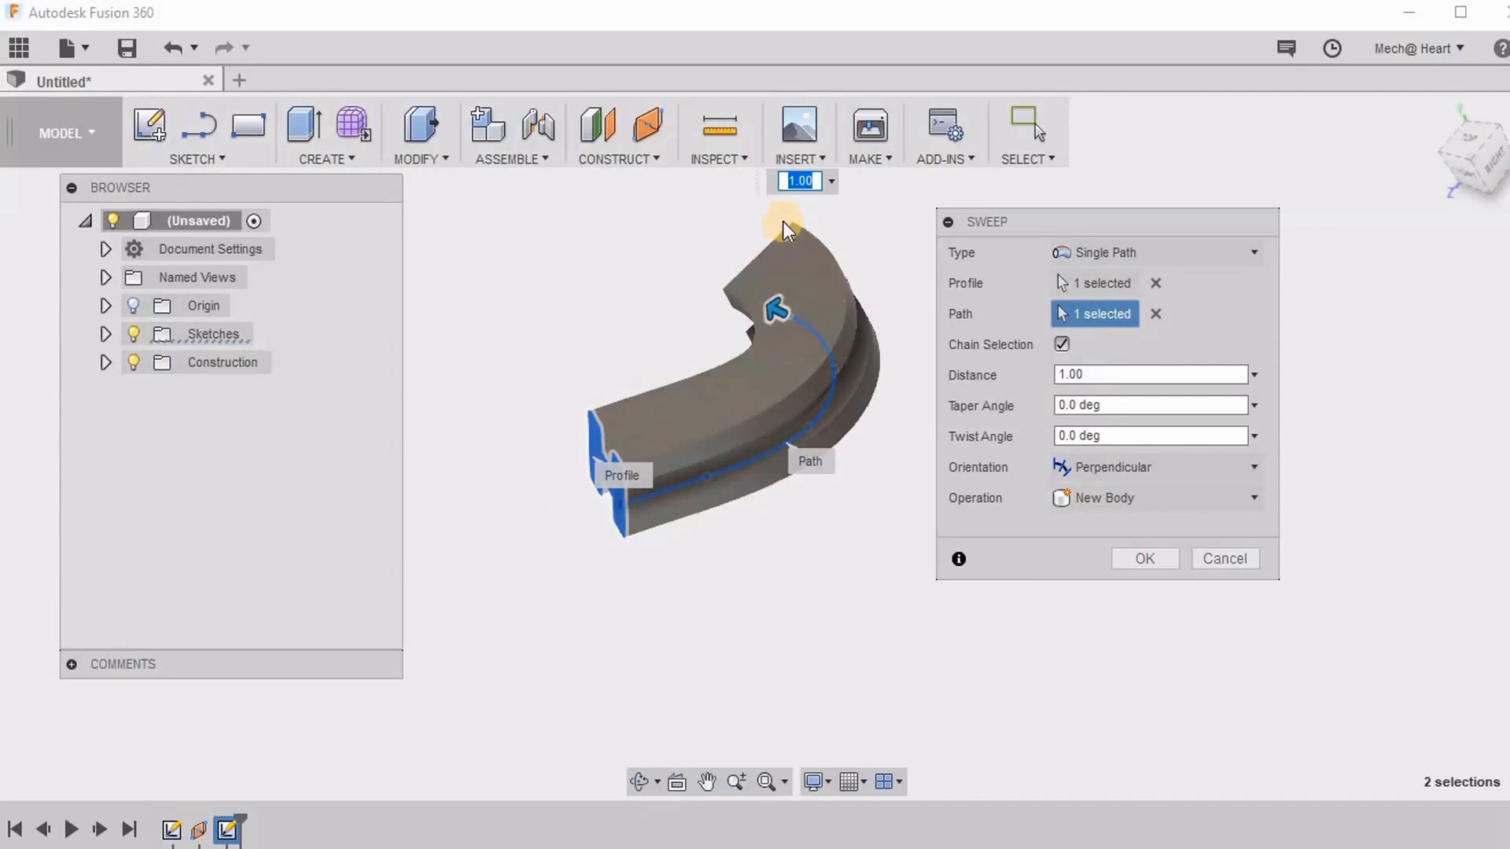
{"action": "left_click", "coordinate": [1144, 557]}
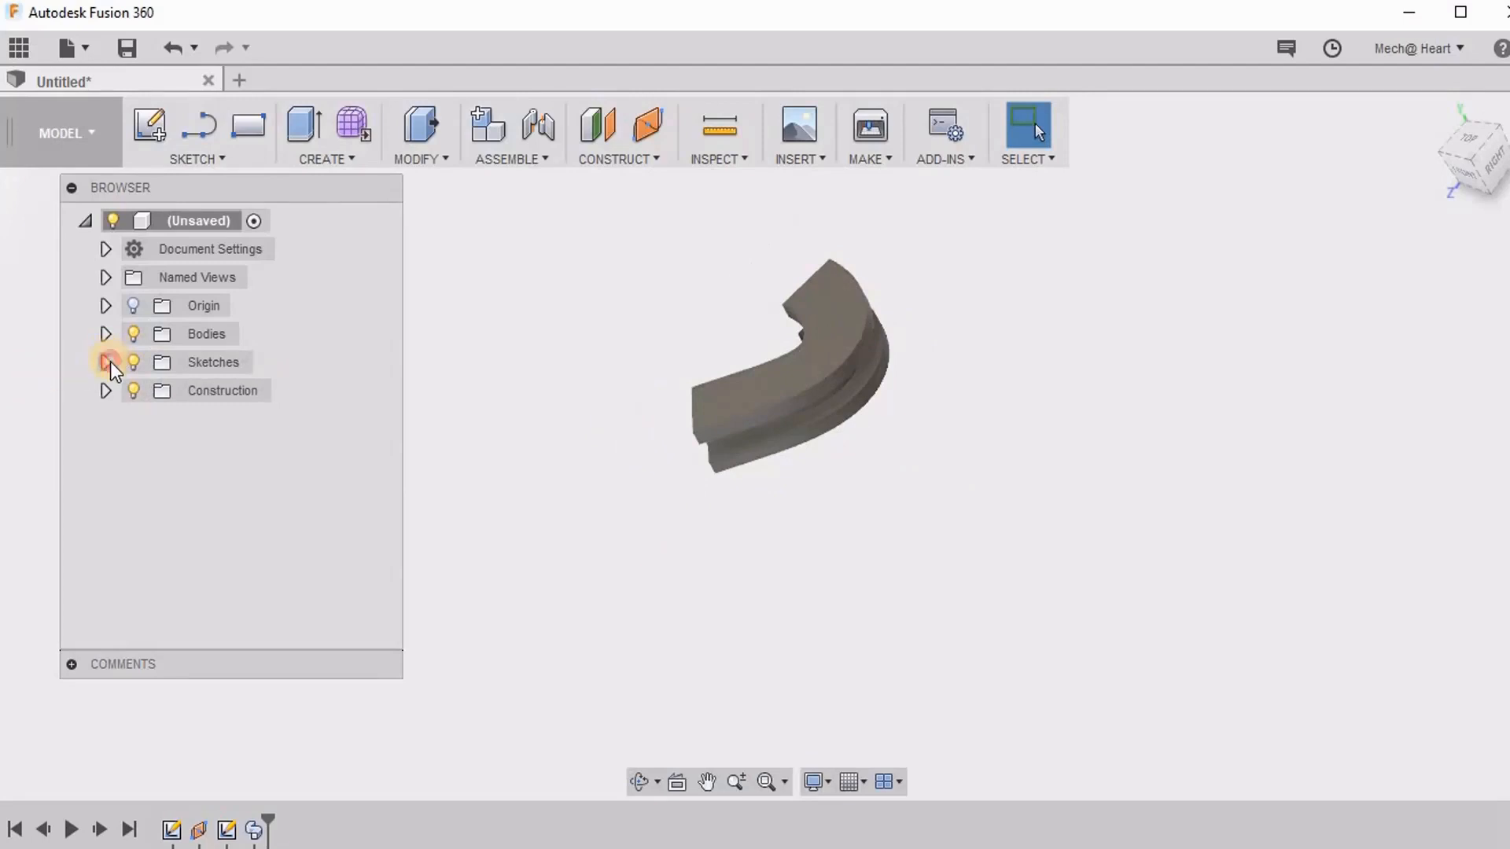
Turn on the visibility of the spline path sketch, Sketch1.
{"action": "left_click", "coordinate": [105, 362]}
{"action": "left_click", "coordinate": [222, 394]}
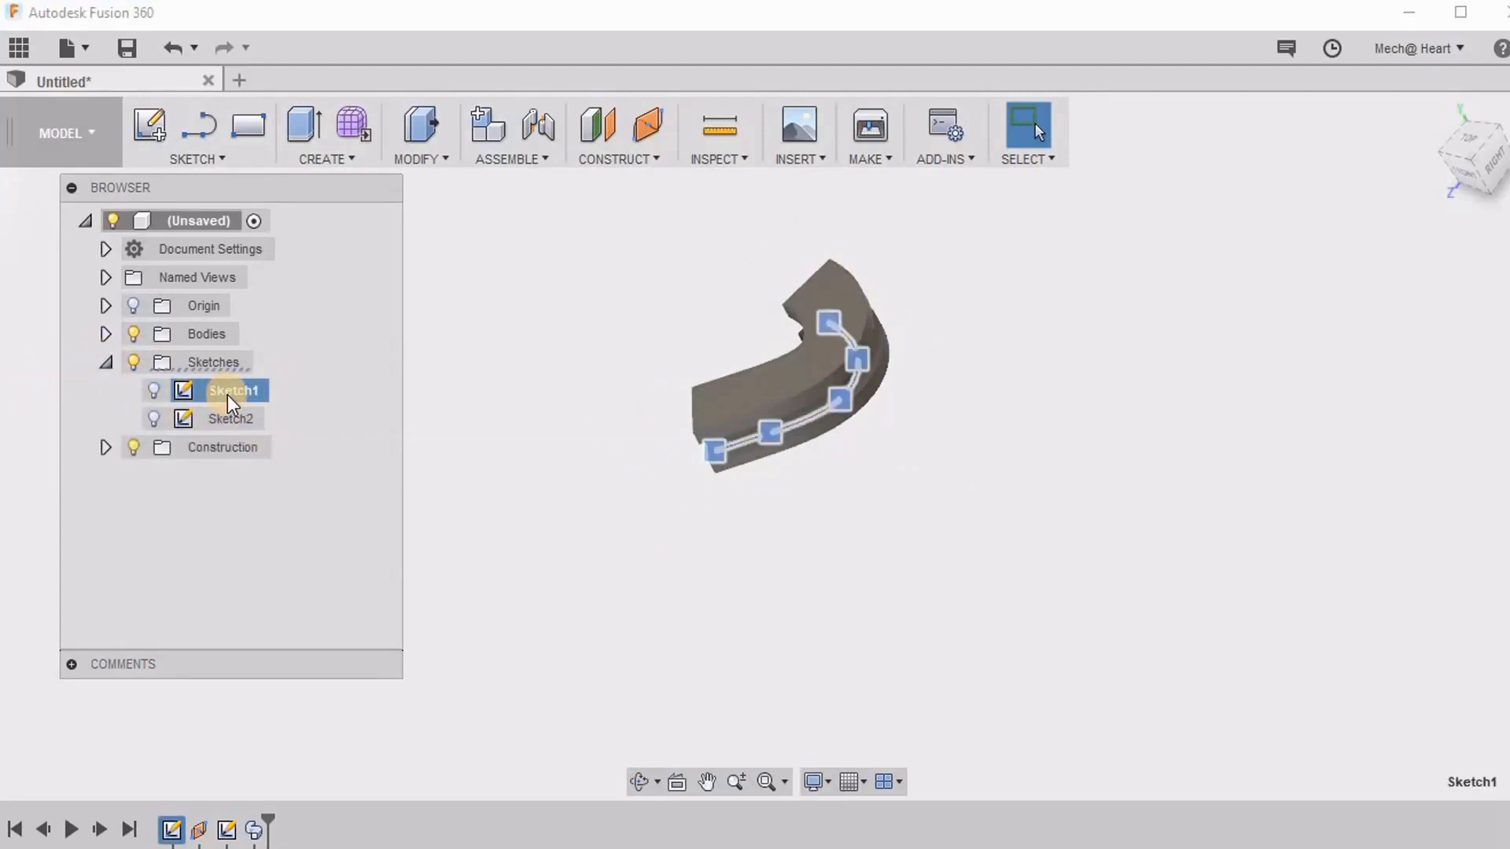
{"action": "right_click", "coordinate": [228, 394]}
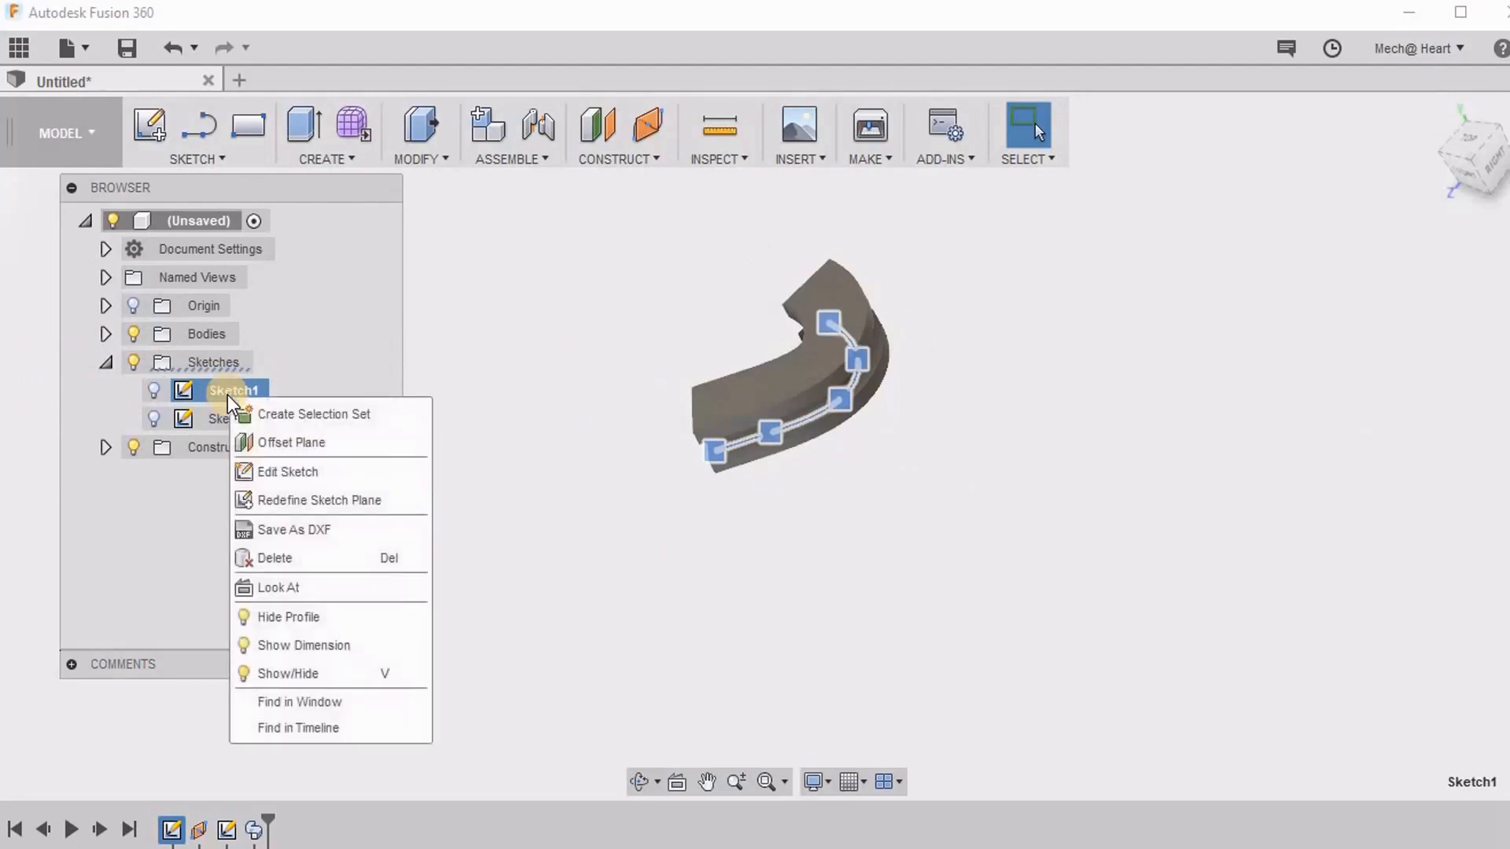
{"action": "left_click", "coordinate": [479, 337]}
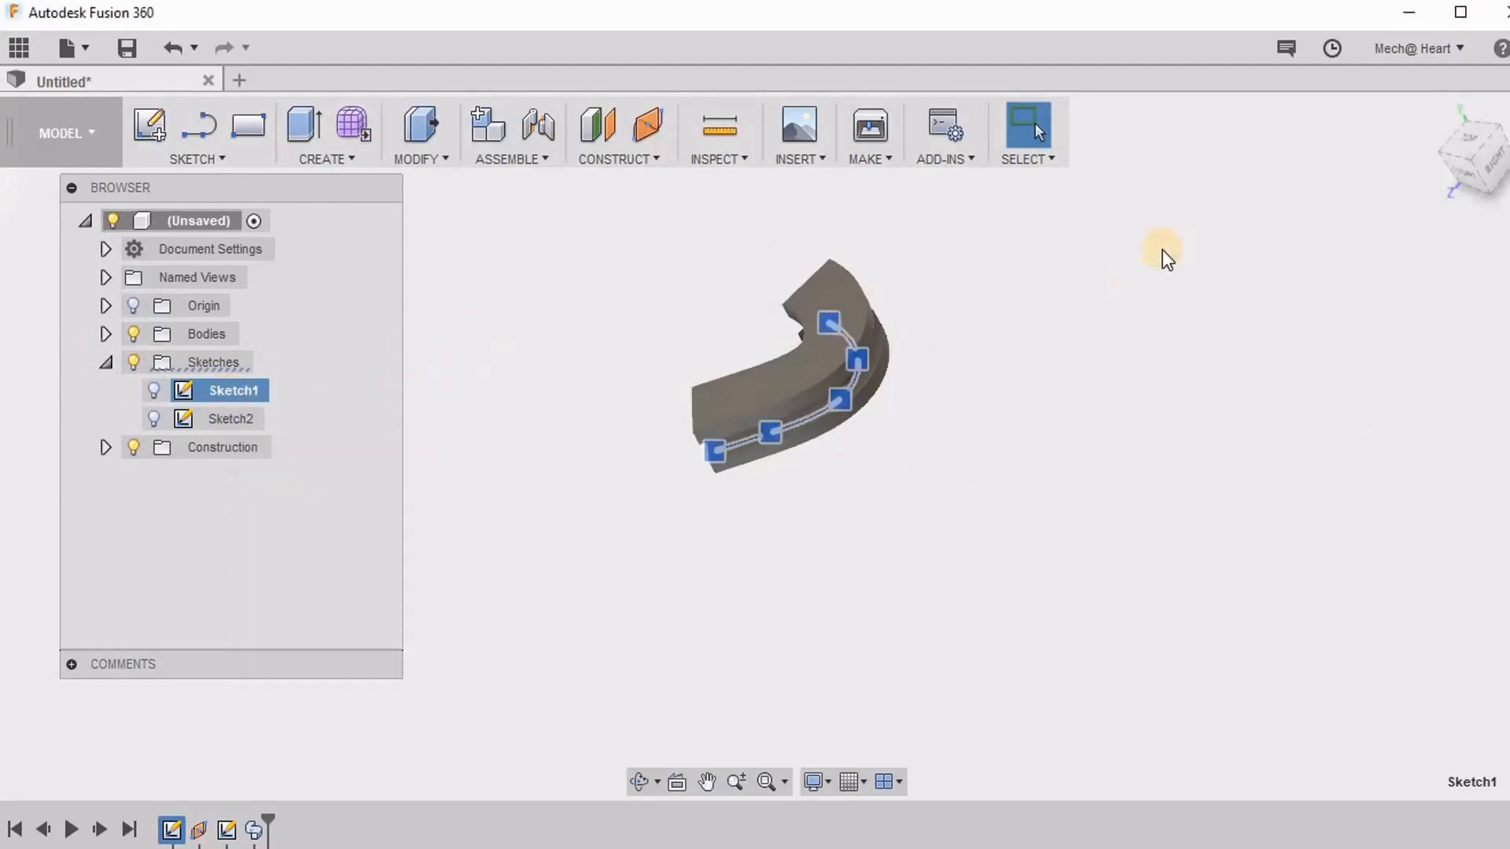
{"action": "left_click", "coordinate": [155, 393]}
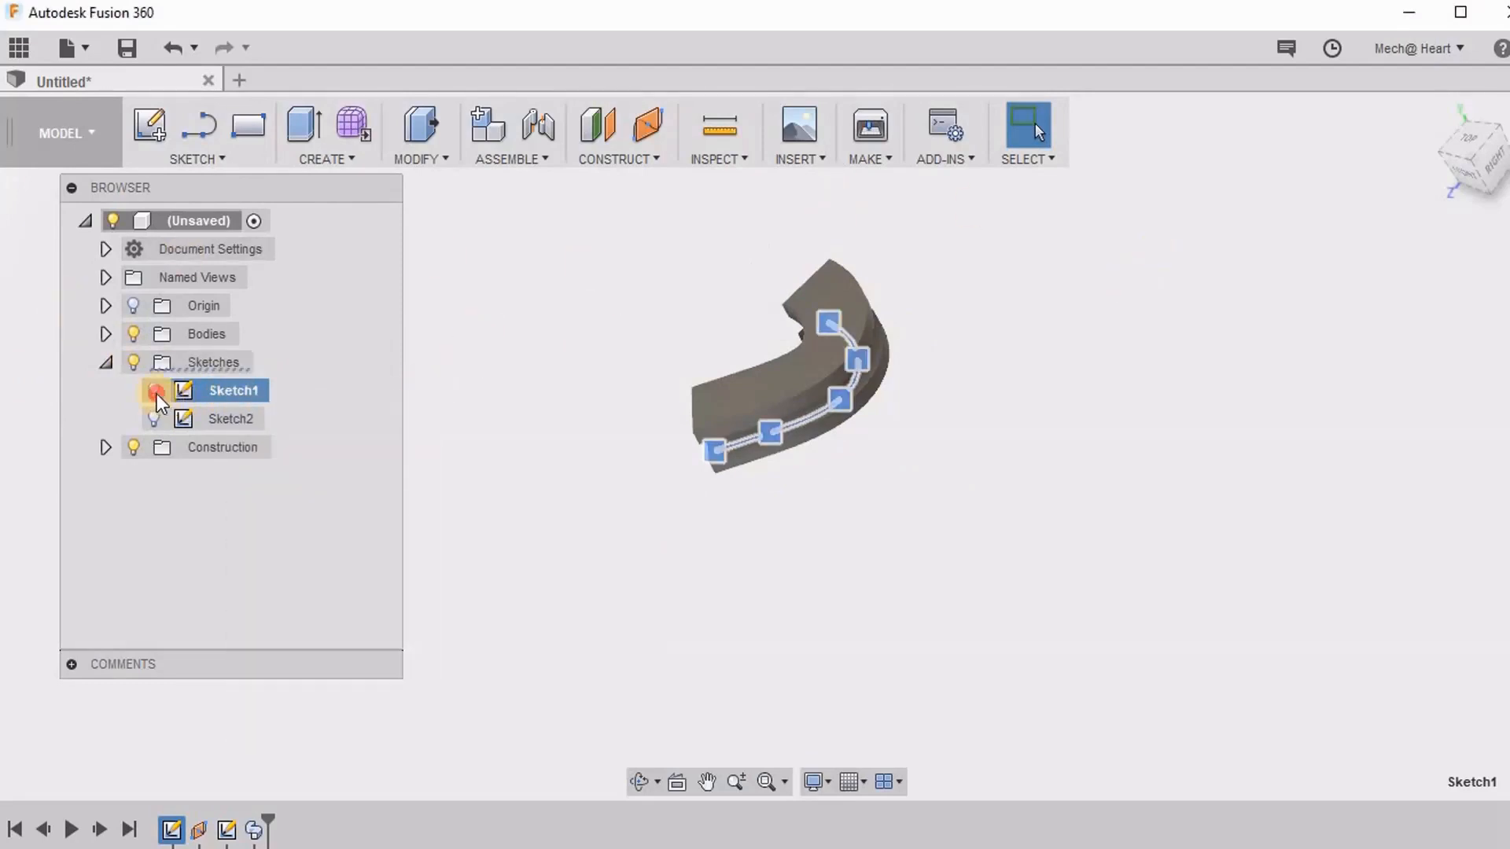
Reshape the swept beam by moving the spline's far end point to about X -10, Z -260 mm and shifting two intermediate fit points.
{"action": "scroll", "coordinate": [959, 244], "scroll_direction": "up", "scroll_amount": 3}
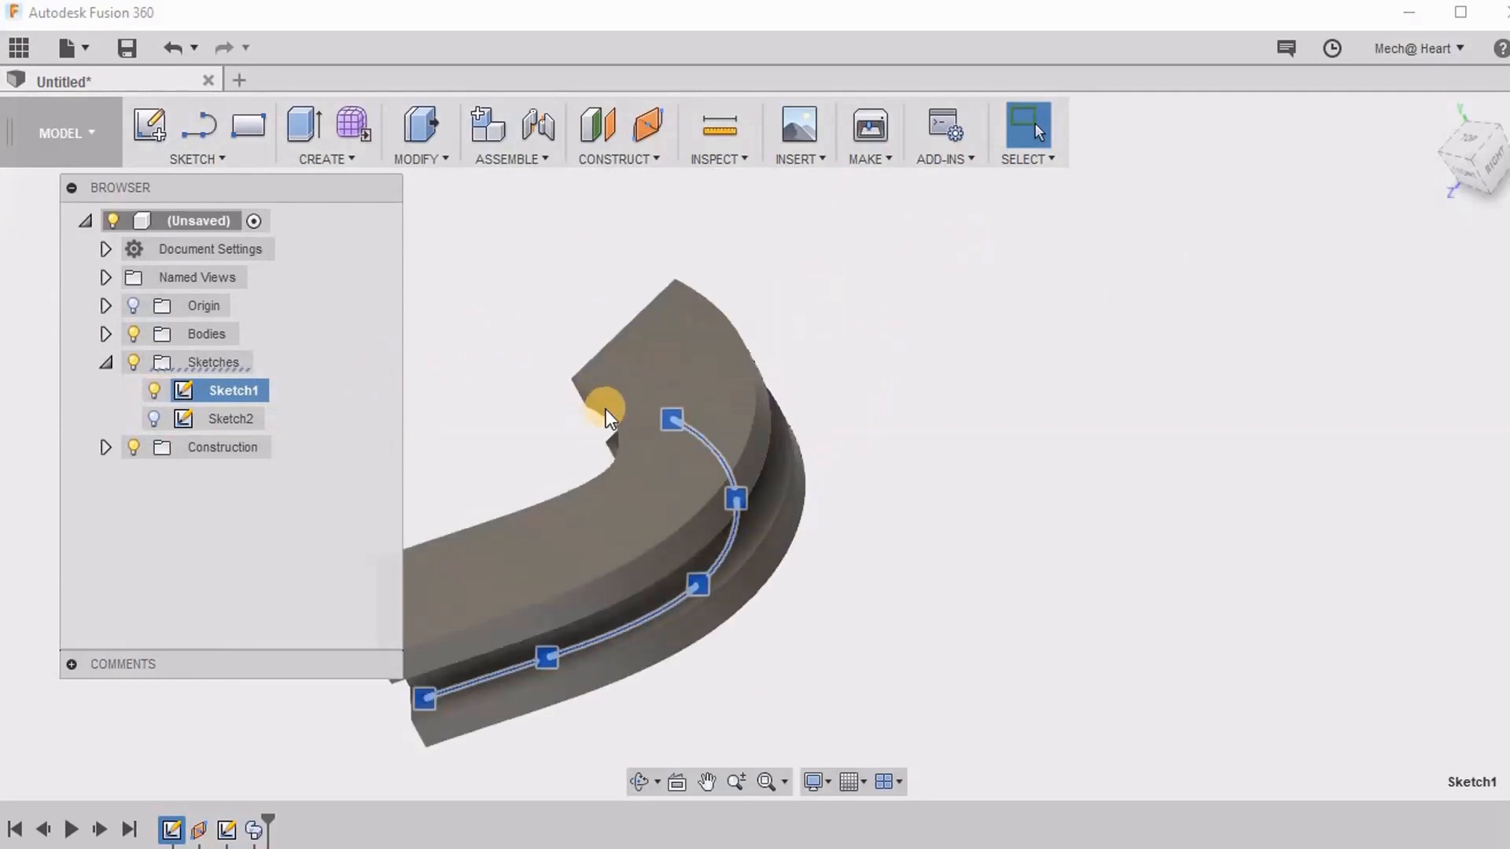
{"action": "left_click_drag", "start_coordinate": [671, 427], "coordinate": [782, 236]}
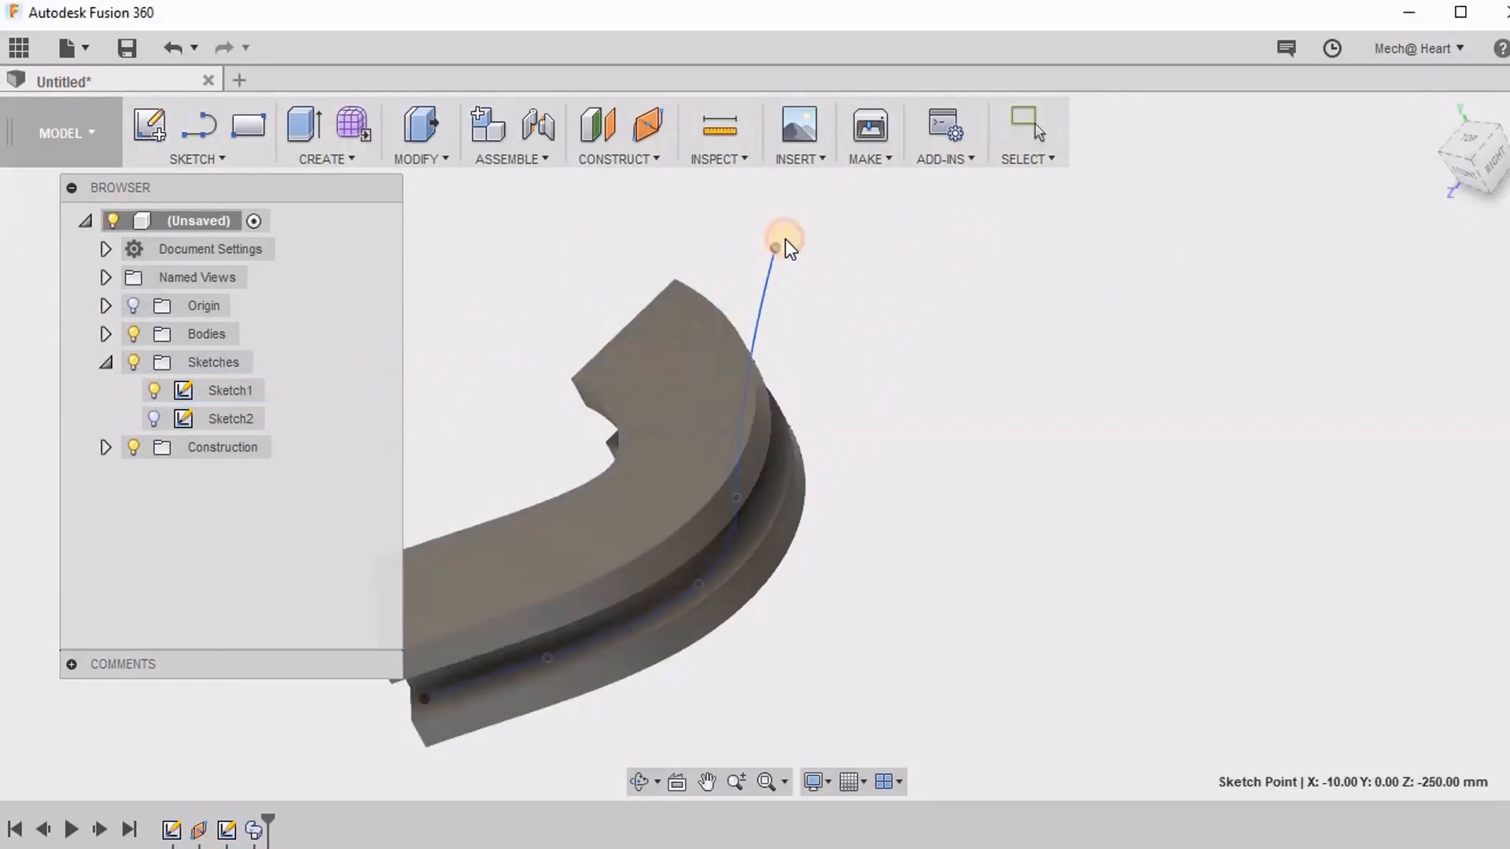
{"action": "scroll", "coordinate": [877, 478], "scroll_direction": "down", "scroll_amount": 5}
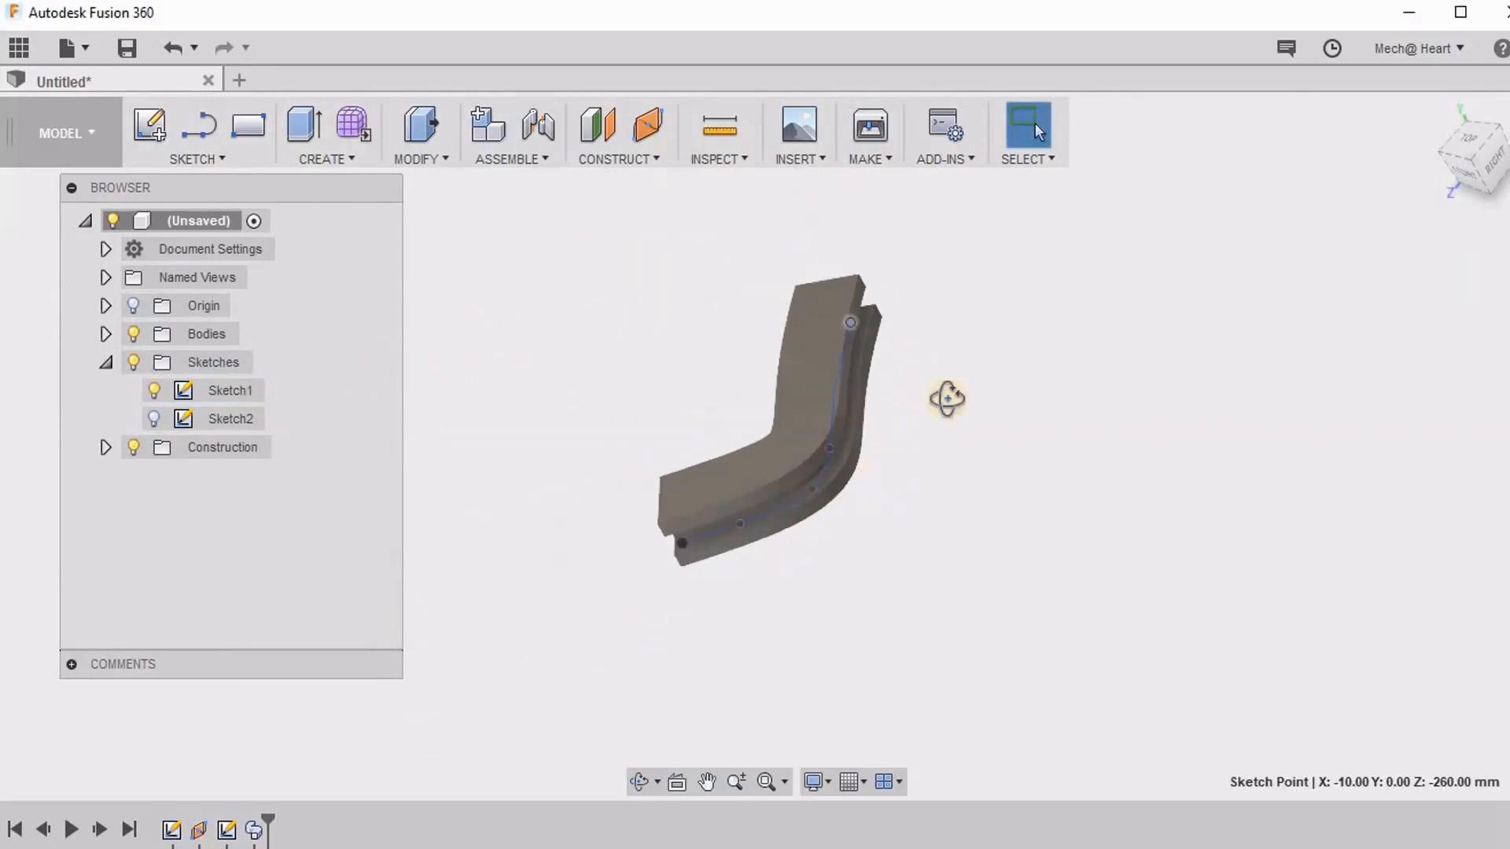
{"action": "mouse_move", "coordinate": [950, 398]}
{"action": "middle_mouse_down", "text": "shift"}
{"action": "mouse_move", "coordinate": [957, 411]}
{"action": "mouse_move", "coordinate": [894, 475]}
{"action": "mouse_move", "coordinate": [820, 489]}
{"action": "middle_mouse_up", "text": "shift"}
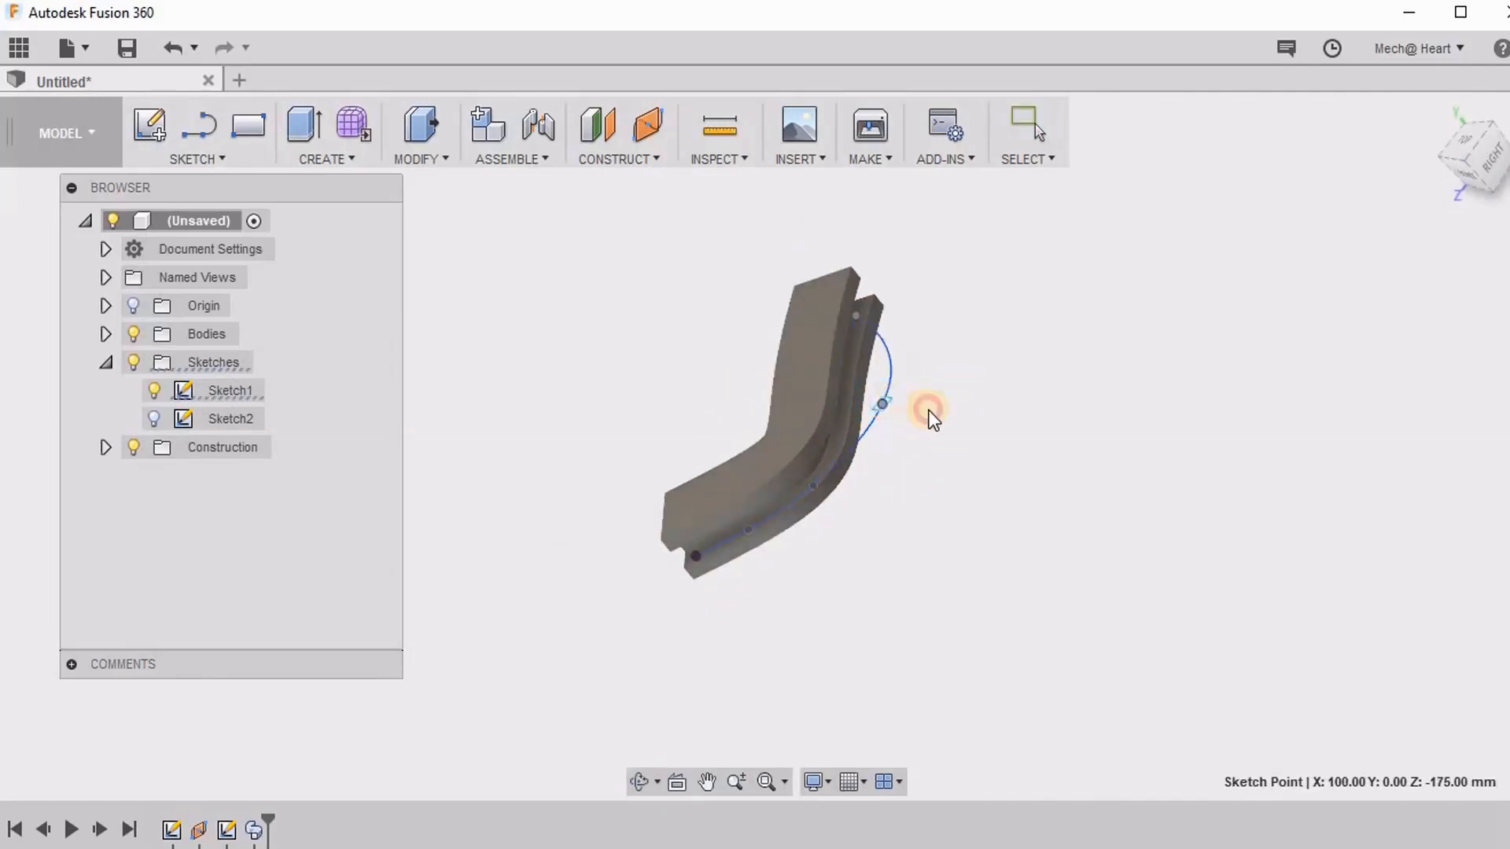
{"action": "middle_click_drag", "start_coordinate": [928, 409], "coordinate": [829, 475], "text": "shift"}
{"action": "mouse_move", "coordinate": [829, 475]}
{"action": "left_mouse_down"}
{"action": "mouse_move", "coordinate": [807, 414]}
{"action": "mouse_move", "coordinate": [847, 459]}
{"action": "left_mouse_up"}
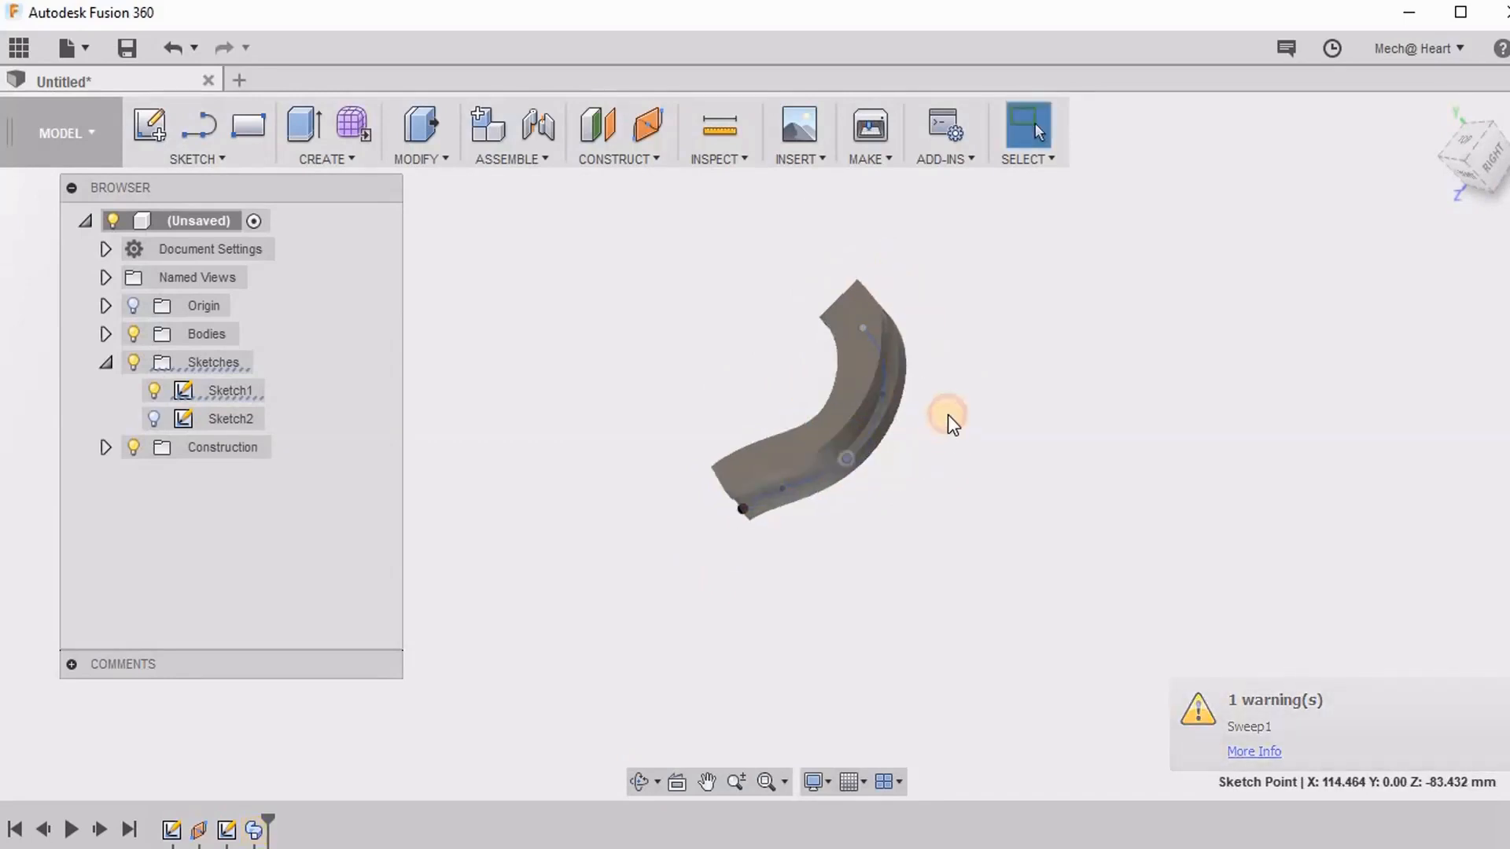
Insert a fit point in the spline's last span and move its far end point to about X -20, Z -350 mm.
{"action": "middle_click_drag", "start_coordinate": [934, 374], "coordinate": [894, 381], "text": "shift"}
{"action": "scroll", "coordinate": [892, 381], "scroll_direction": "up", "scroll_amount": 4}
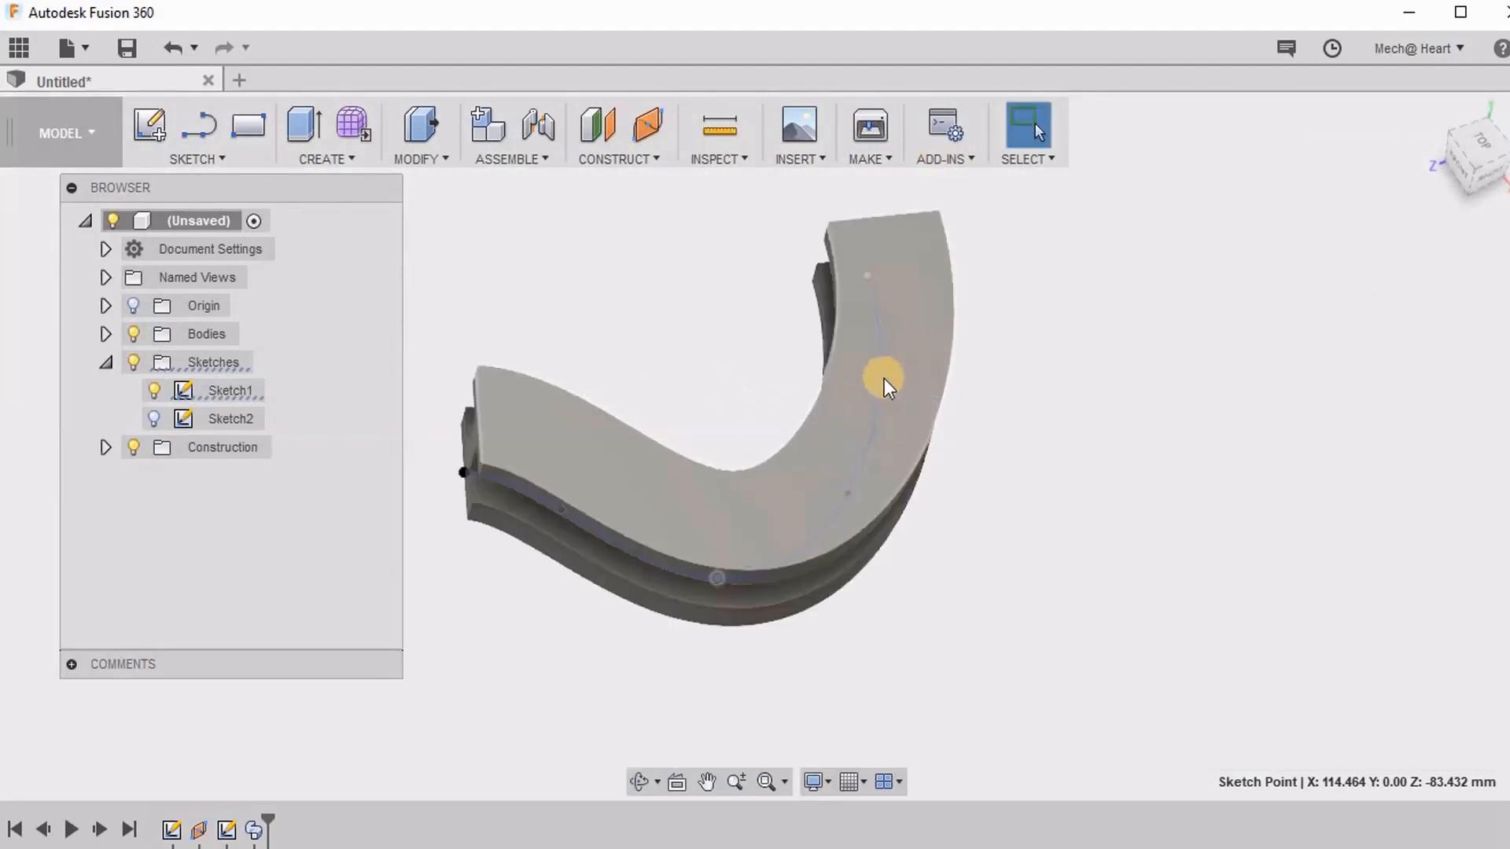
{"action": "right_click", "coordinate": [878, 376]}
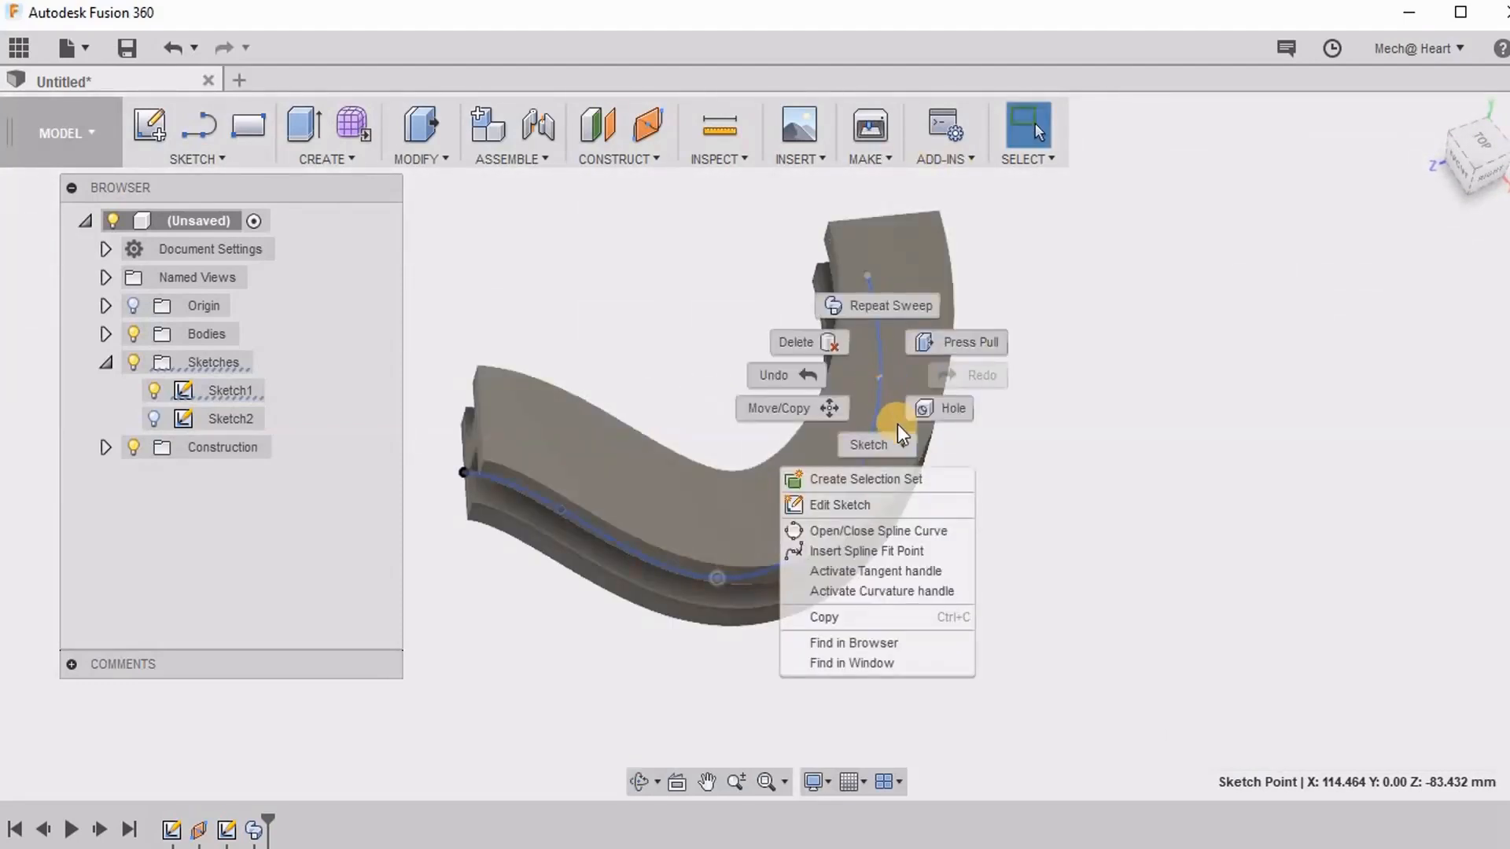
{"action": "left_click", "coordinate": [882, 551]}
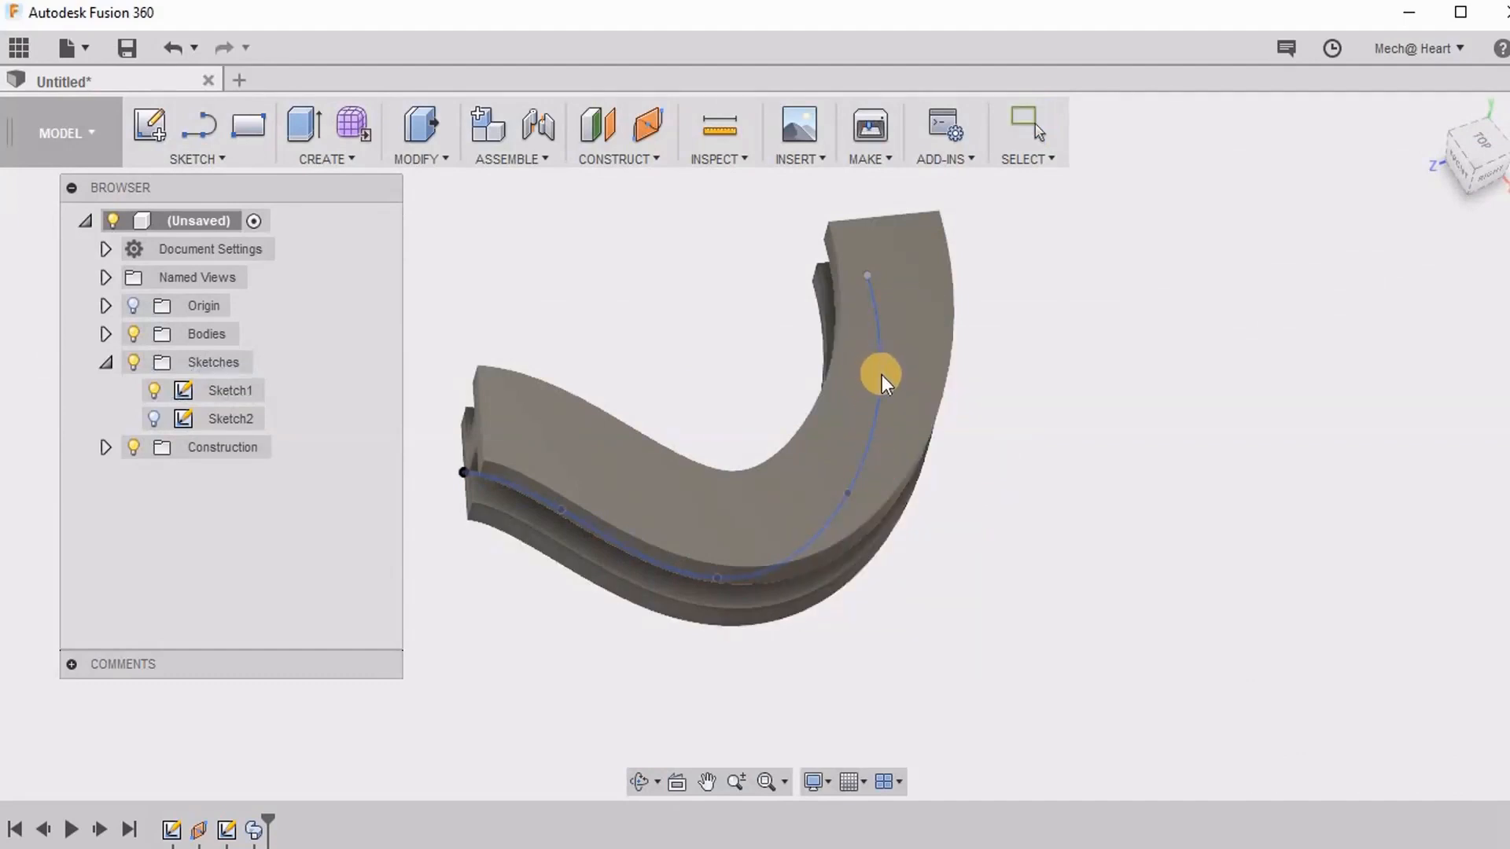
{"action": "left_click", "coordinate": [881, 377]}
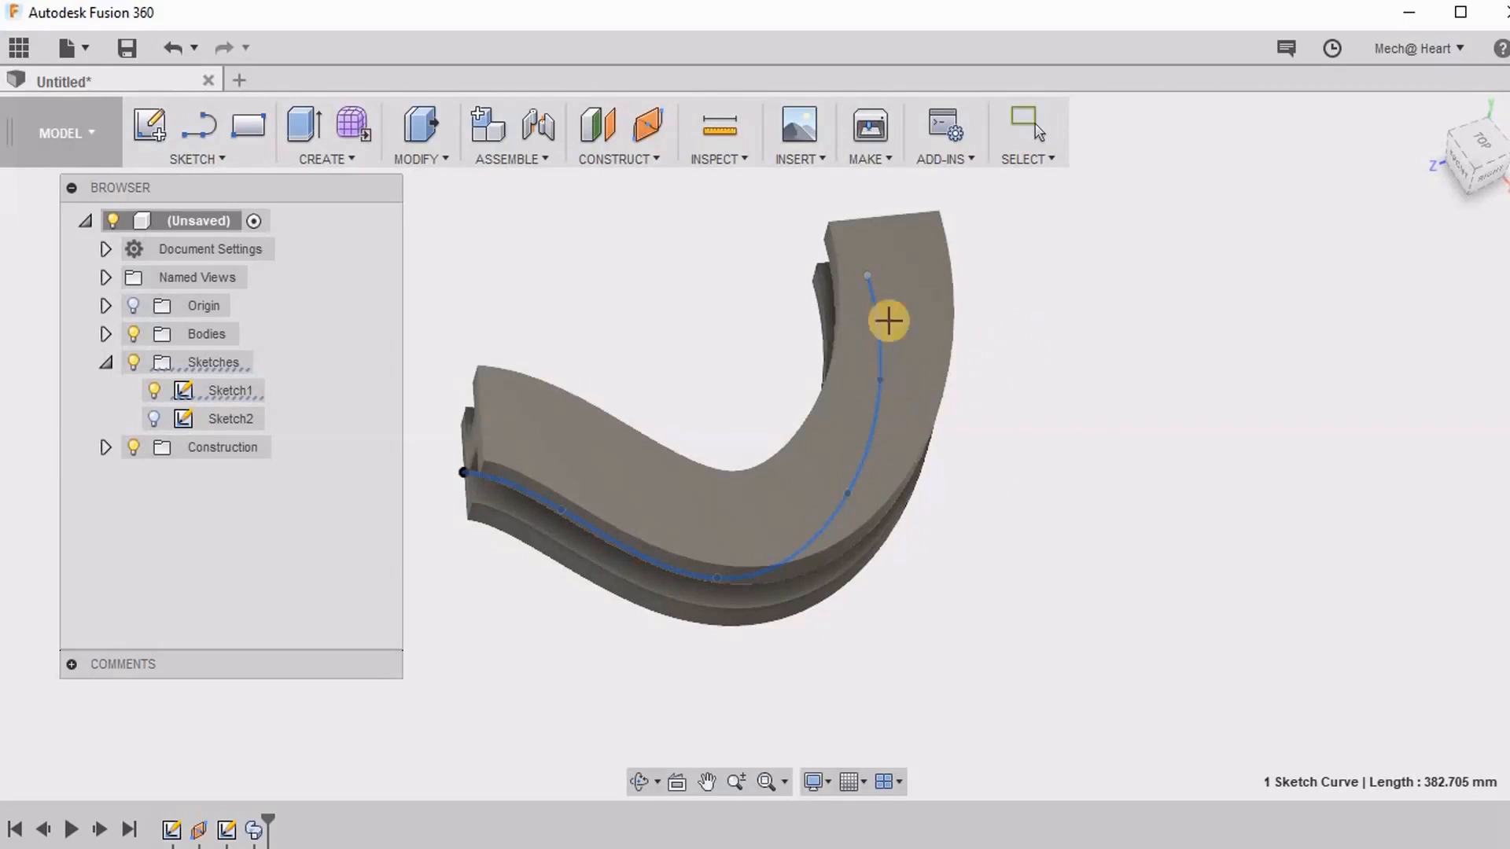
{"action": "right_click", "coordinate": [1043, 311]}
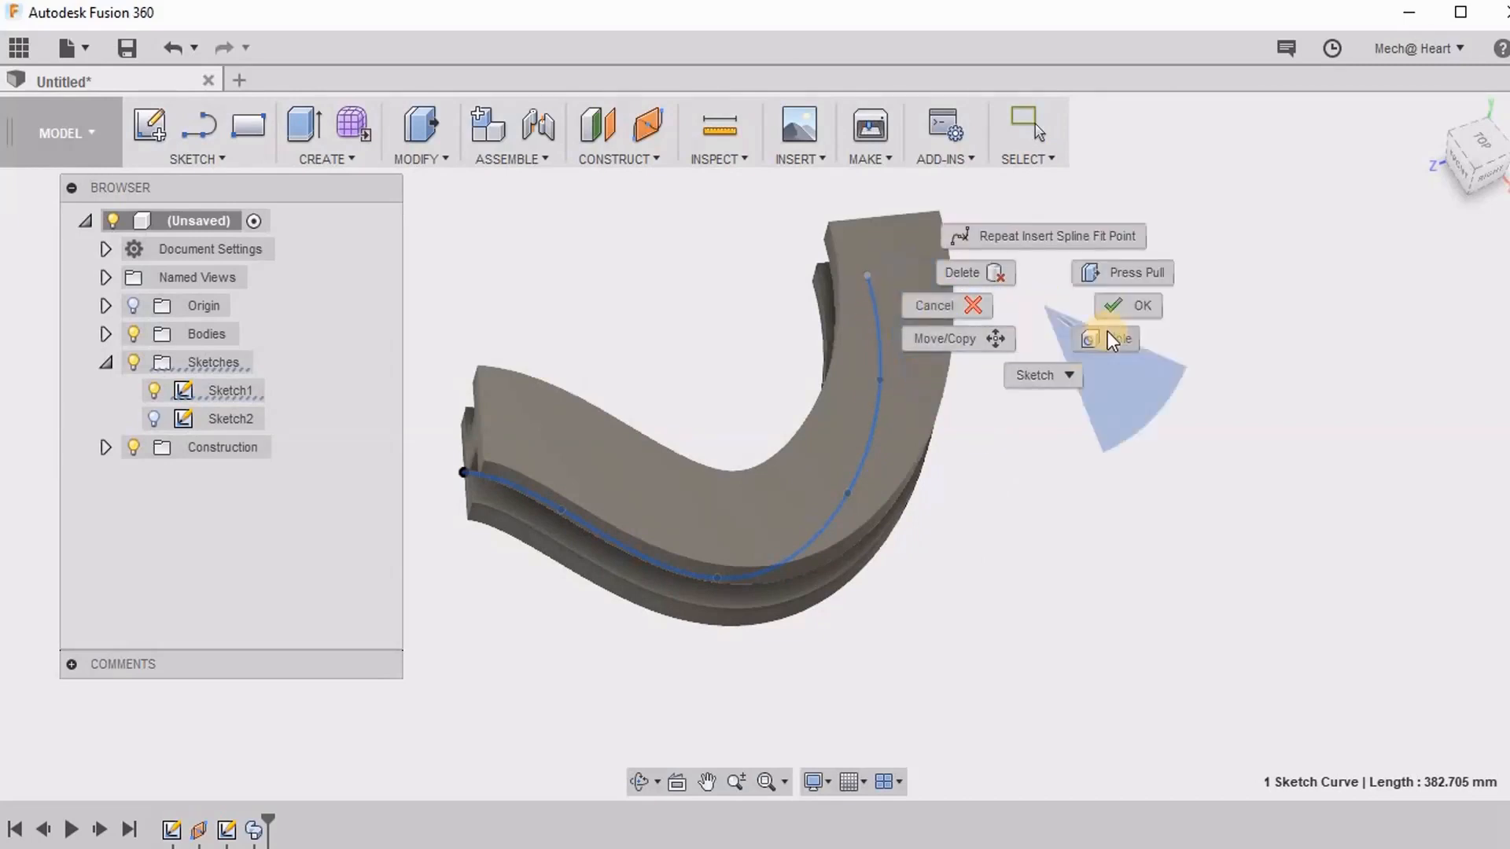
{"action": "left_click_drag", "start_coordinate": [869, 275], "coordinate": [985, 205]}
{"action": "scroll", "coordinate": [1045, 455], "scroll_direction": "down", "scroll_amount": 5}
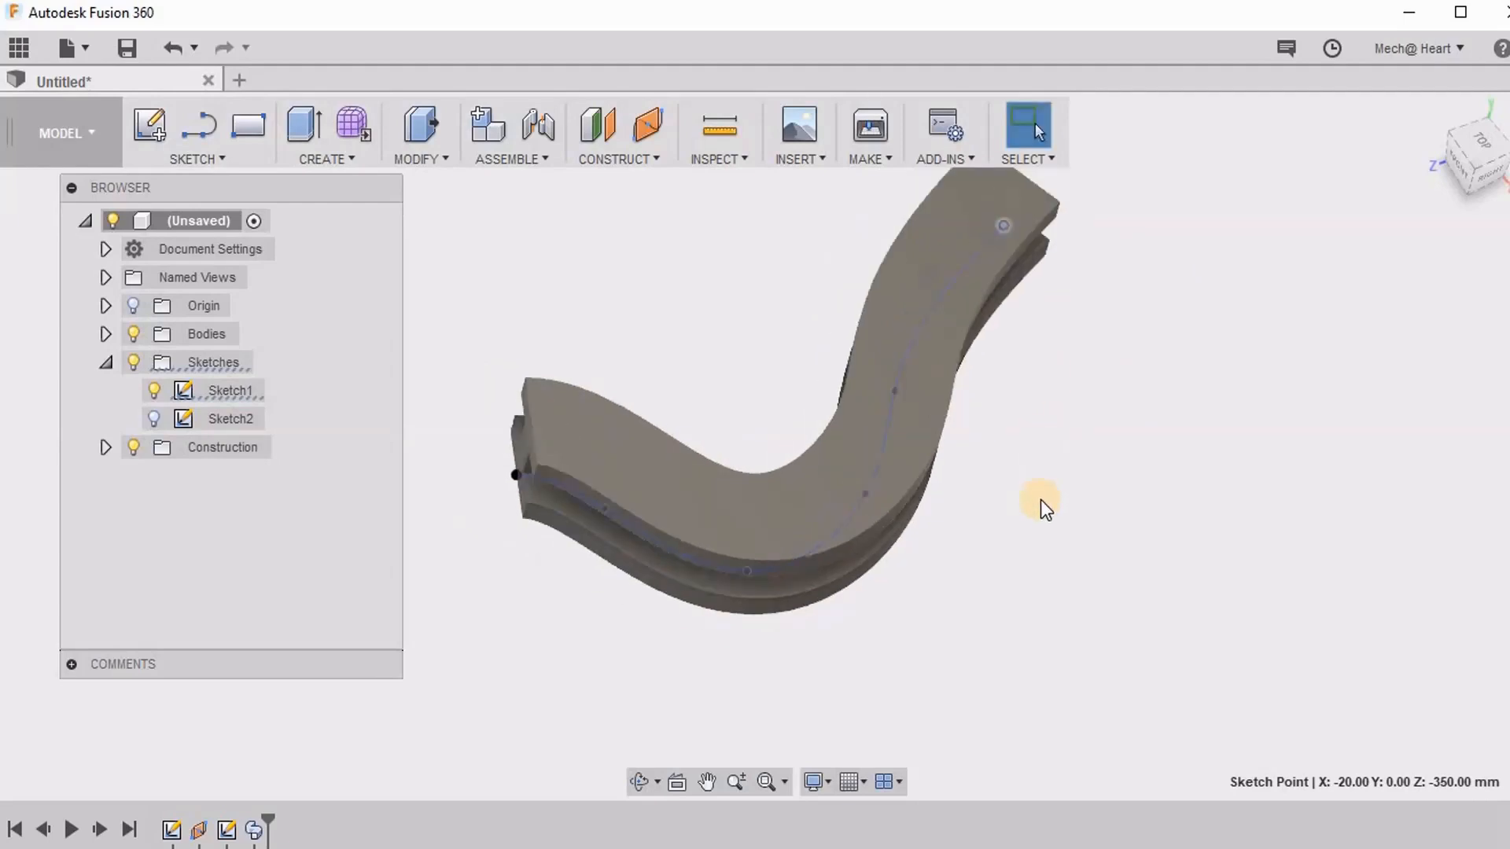